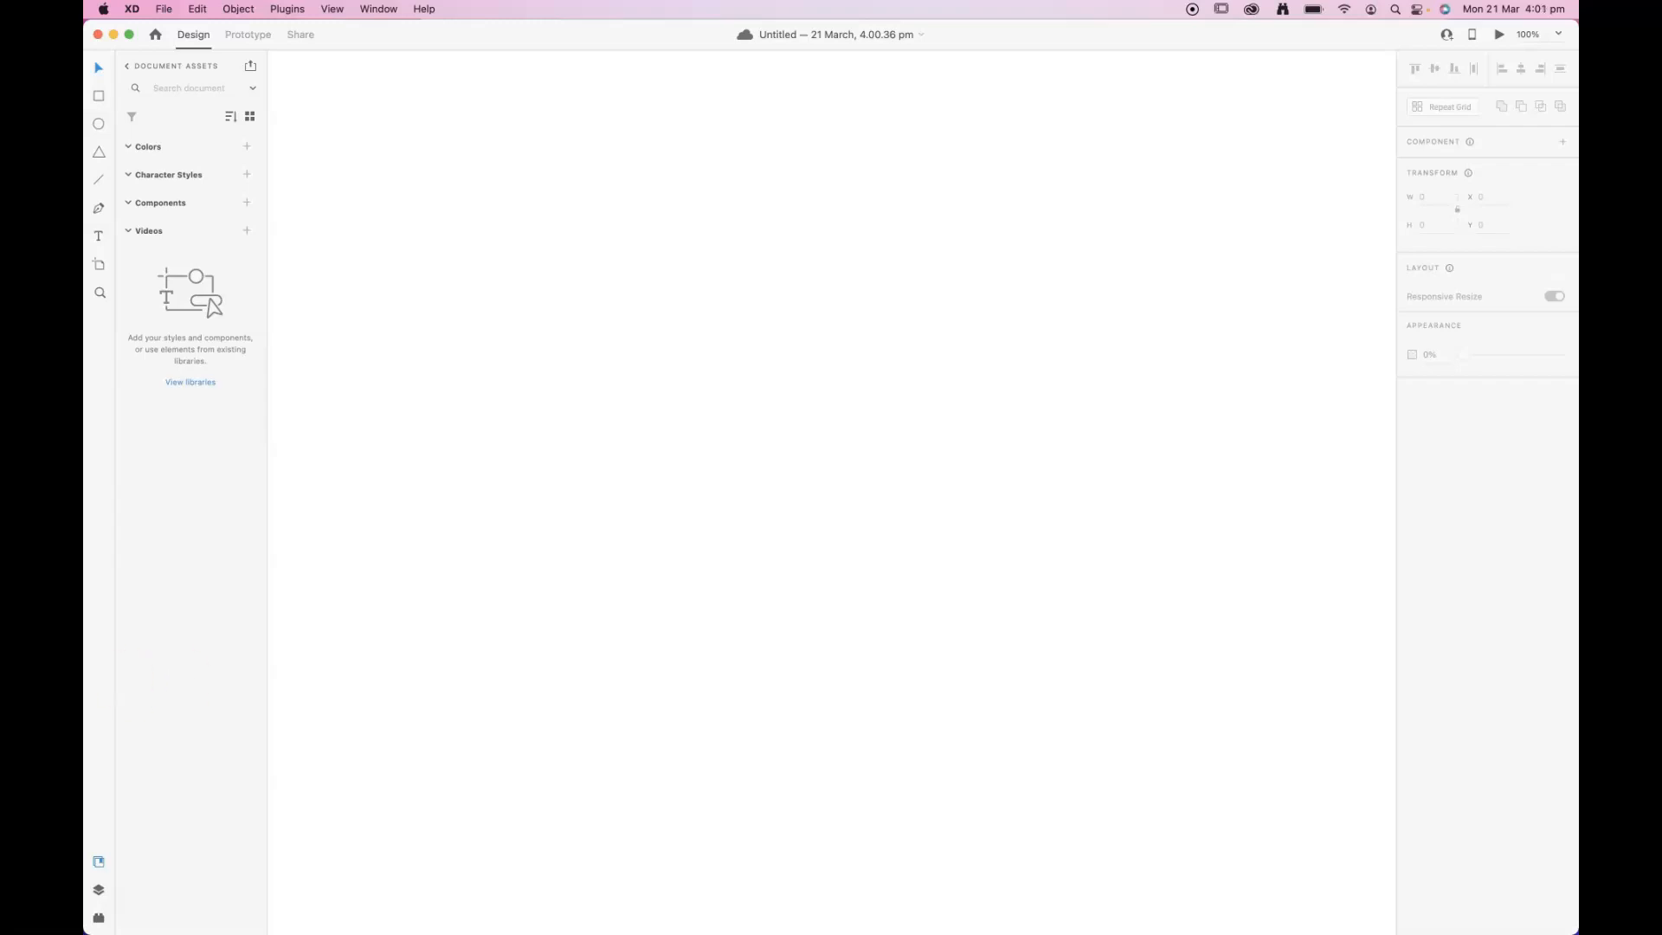
Step: Create an iPhone 8, SE artboard and show its column layout grid
left_click(97, 265)
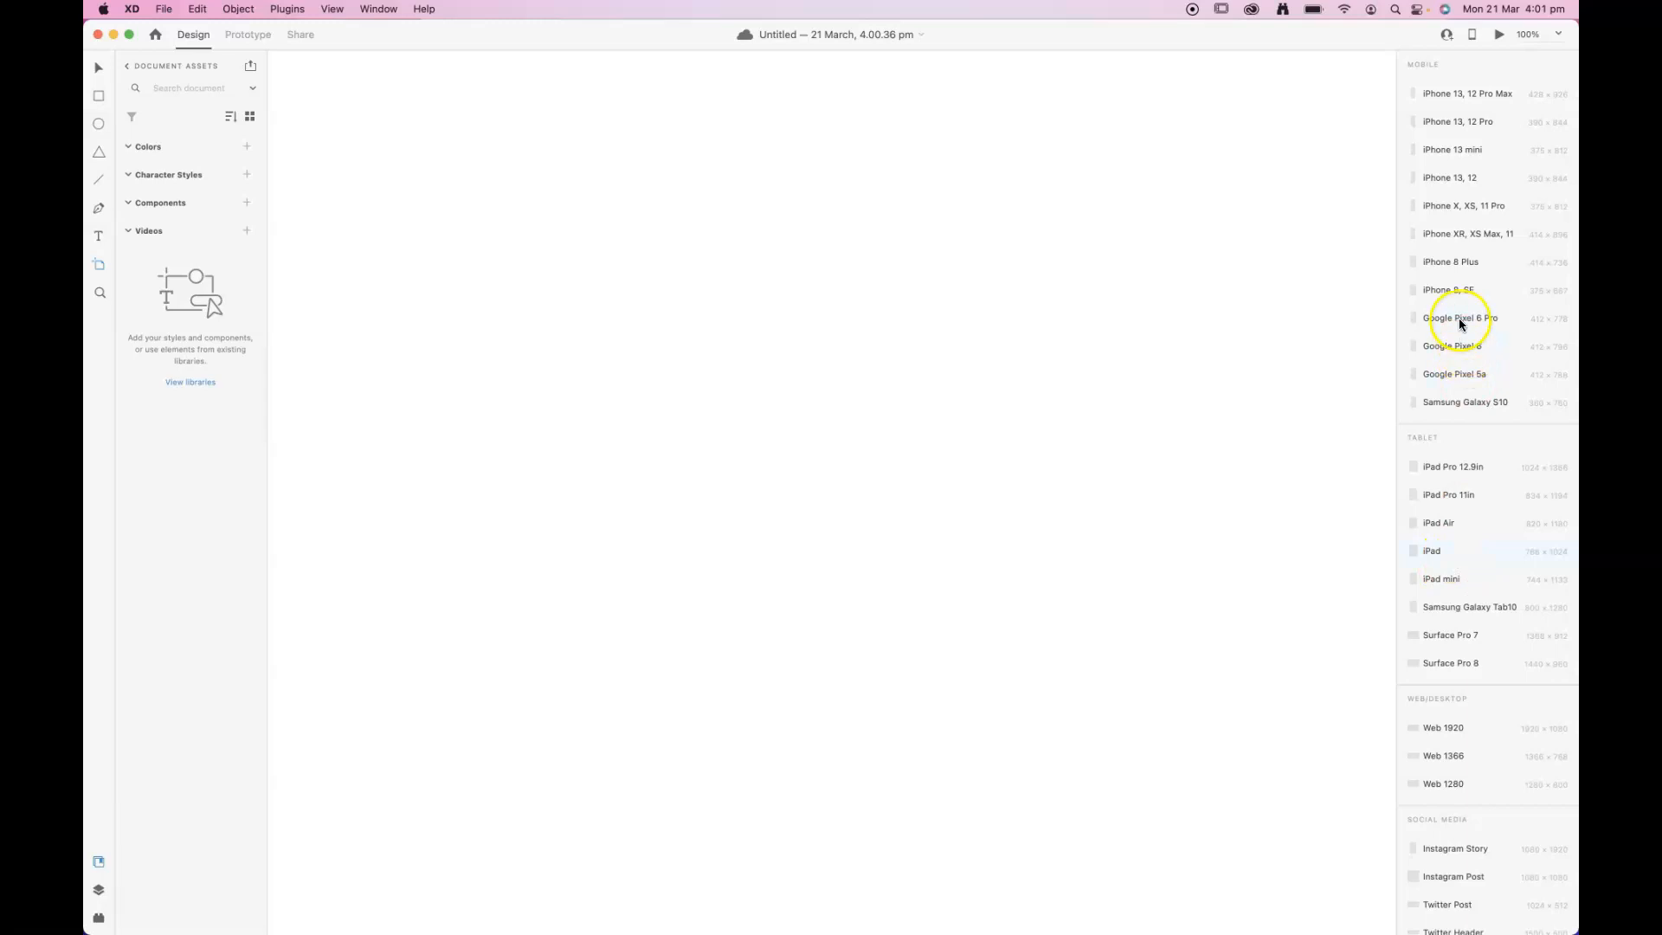
left_click(1443, 291)
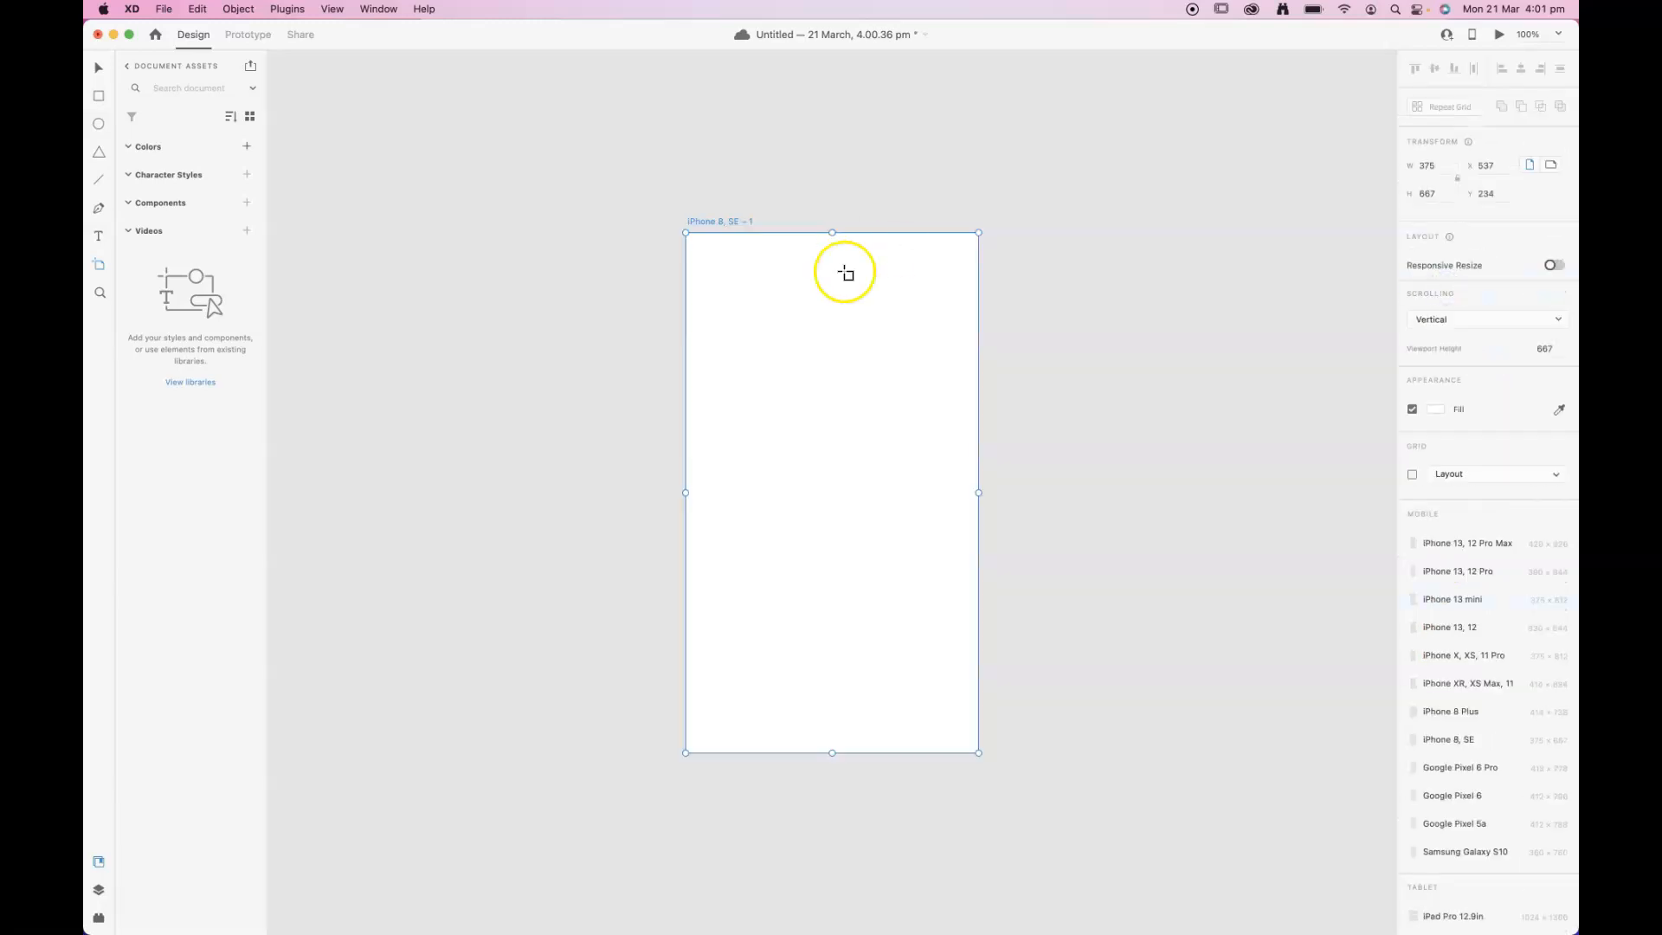
left_click(98, 69)
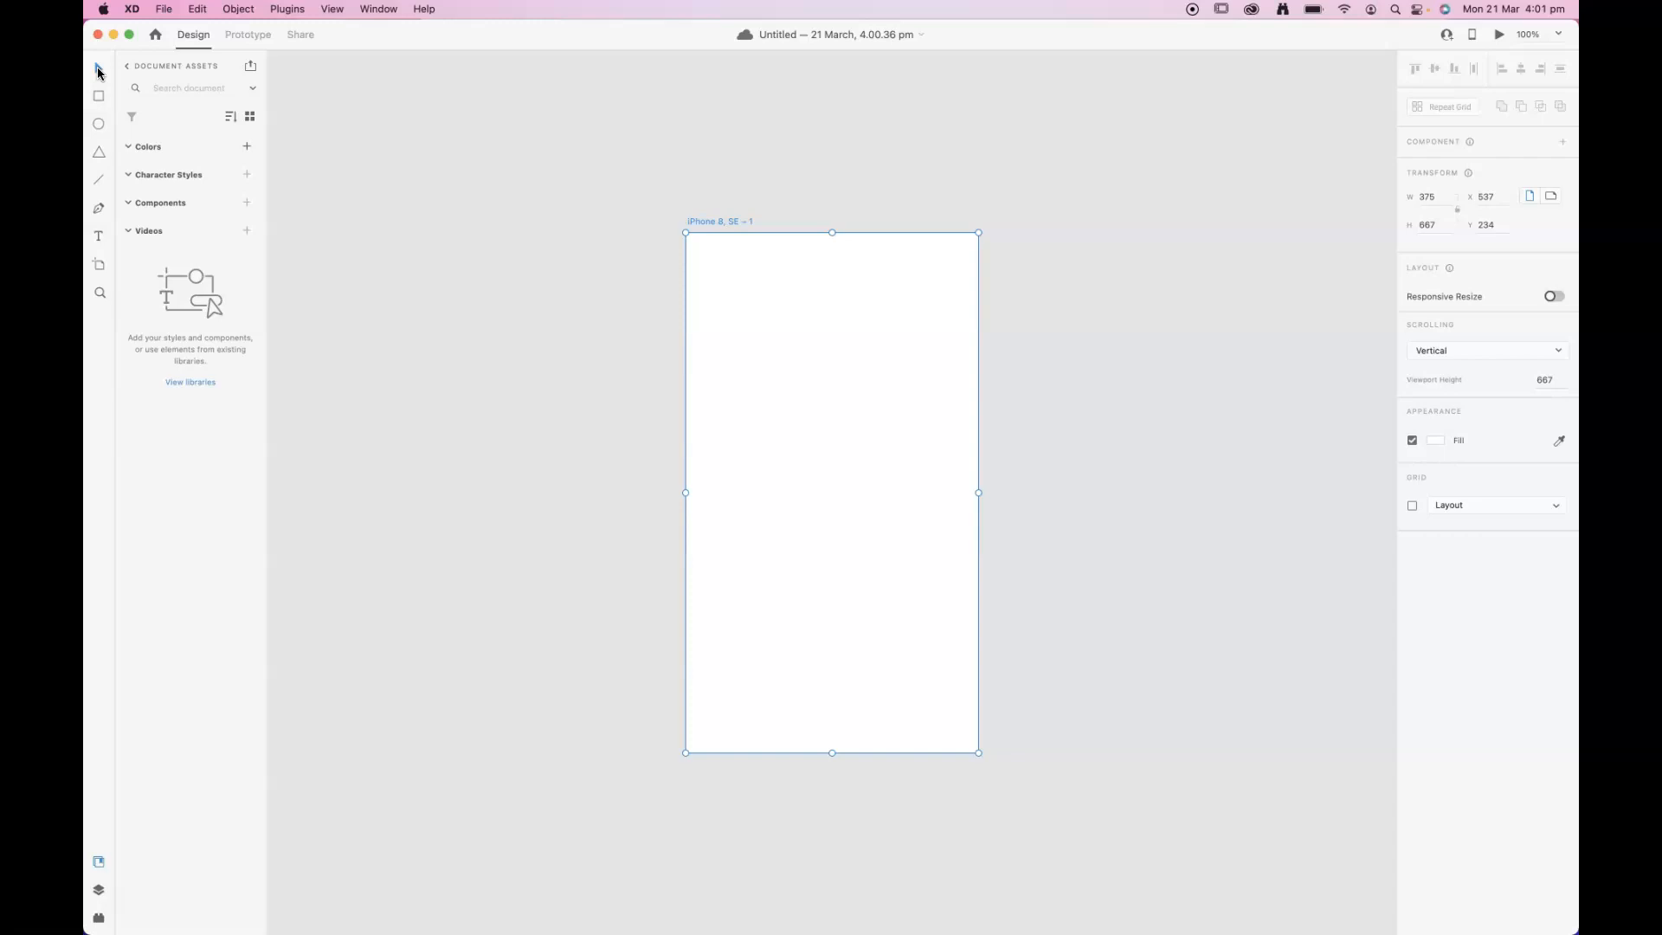
left_click(99, 70)
left_click(1413, 506)
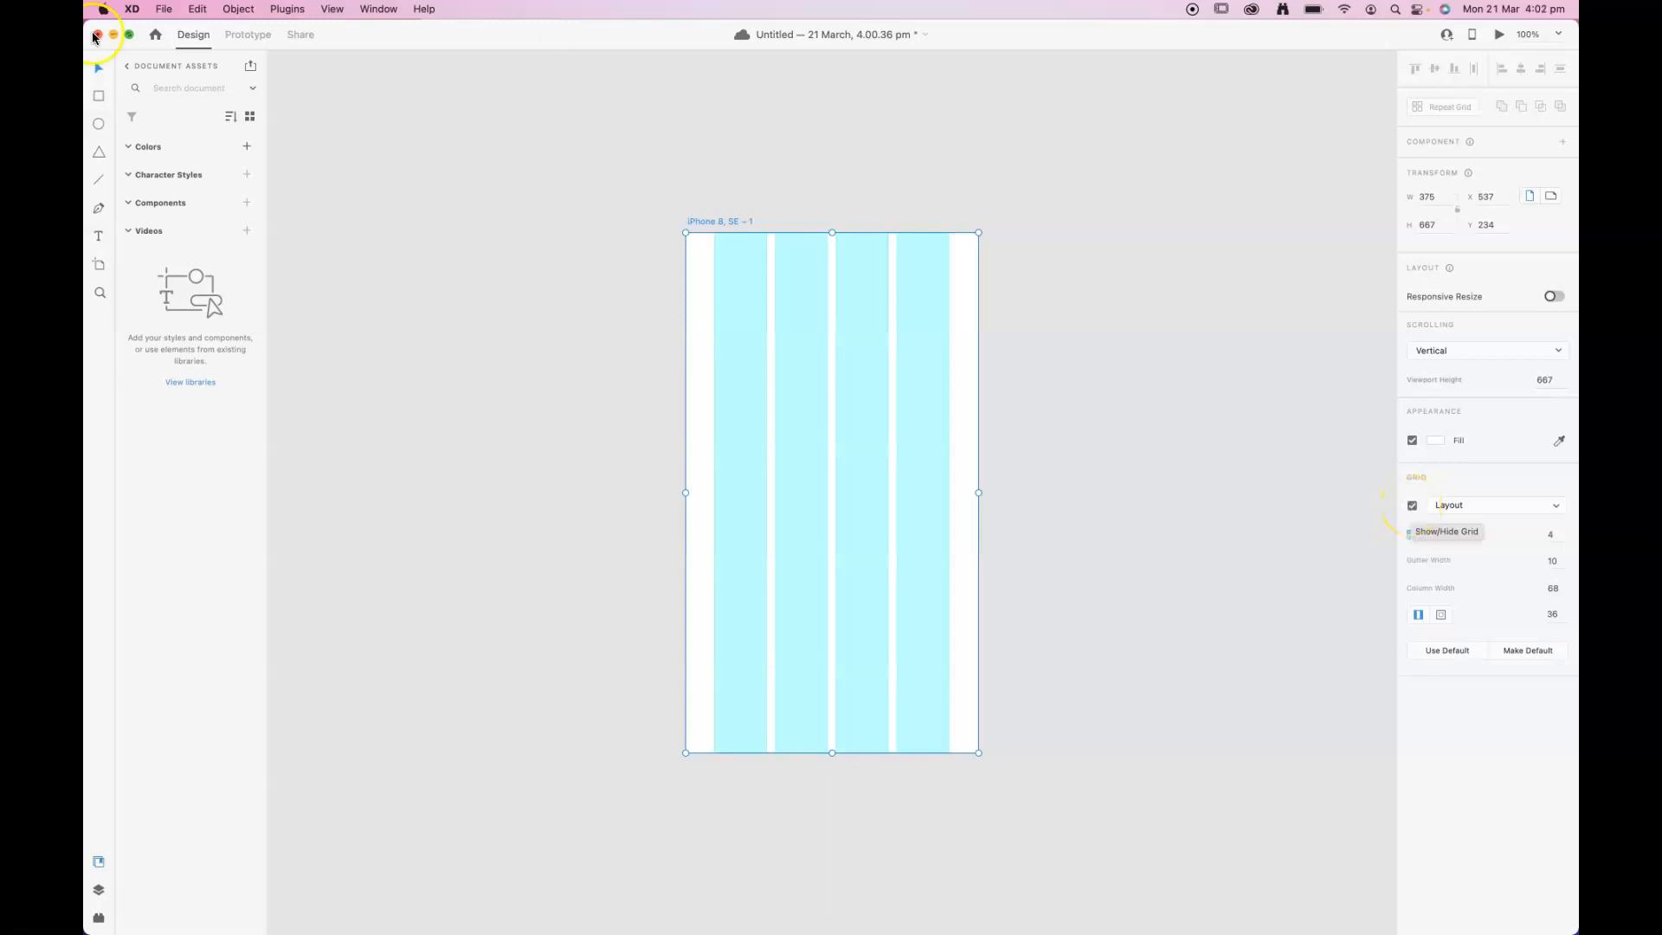
Step: Draw a rectangle about 146 × 37 across the two middle columns near the artboard's upper edge and fully round its corners
left_click(99, 95)
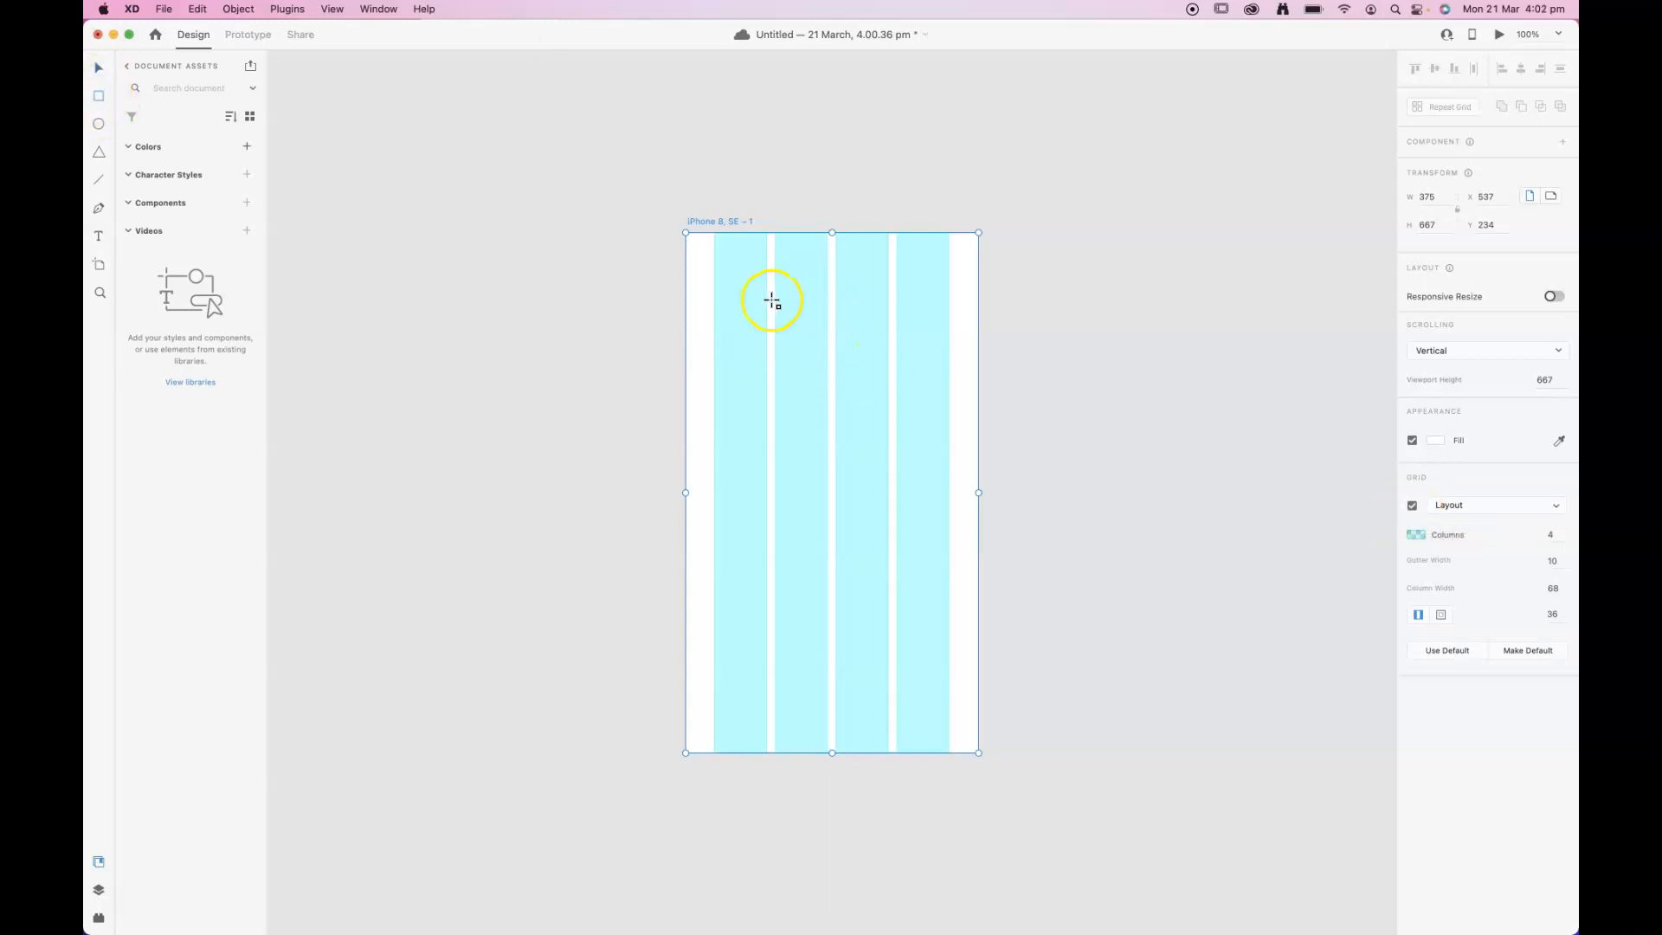
mouse_move(775, 296)
left_mouse_down()
mouse_move(887, 341)
mouse_move(889, 325)
left_mouse_up()
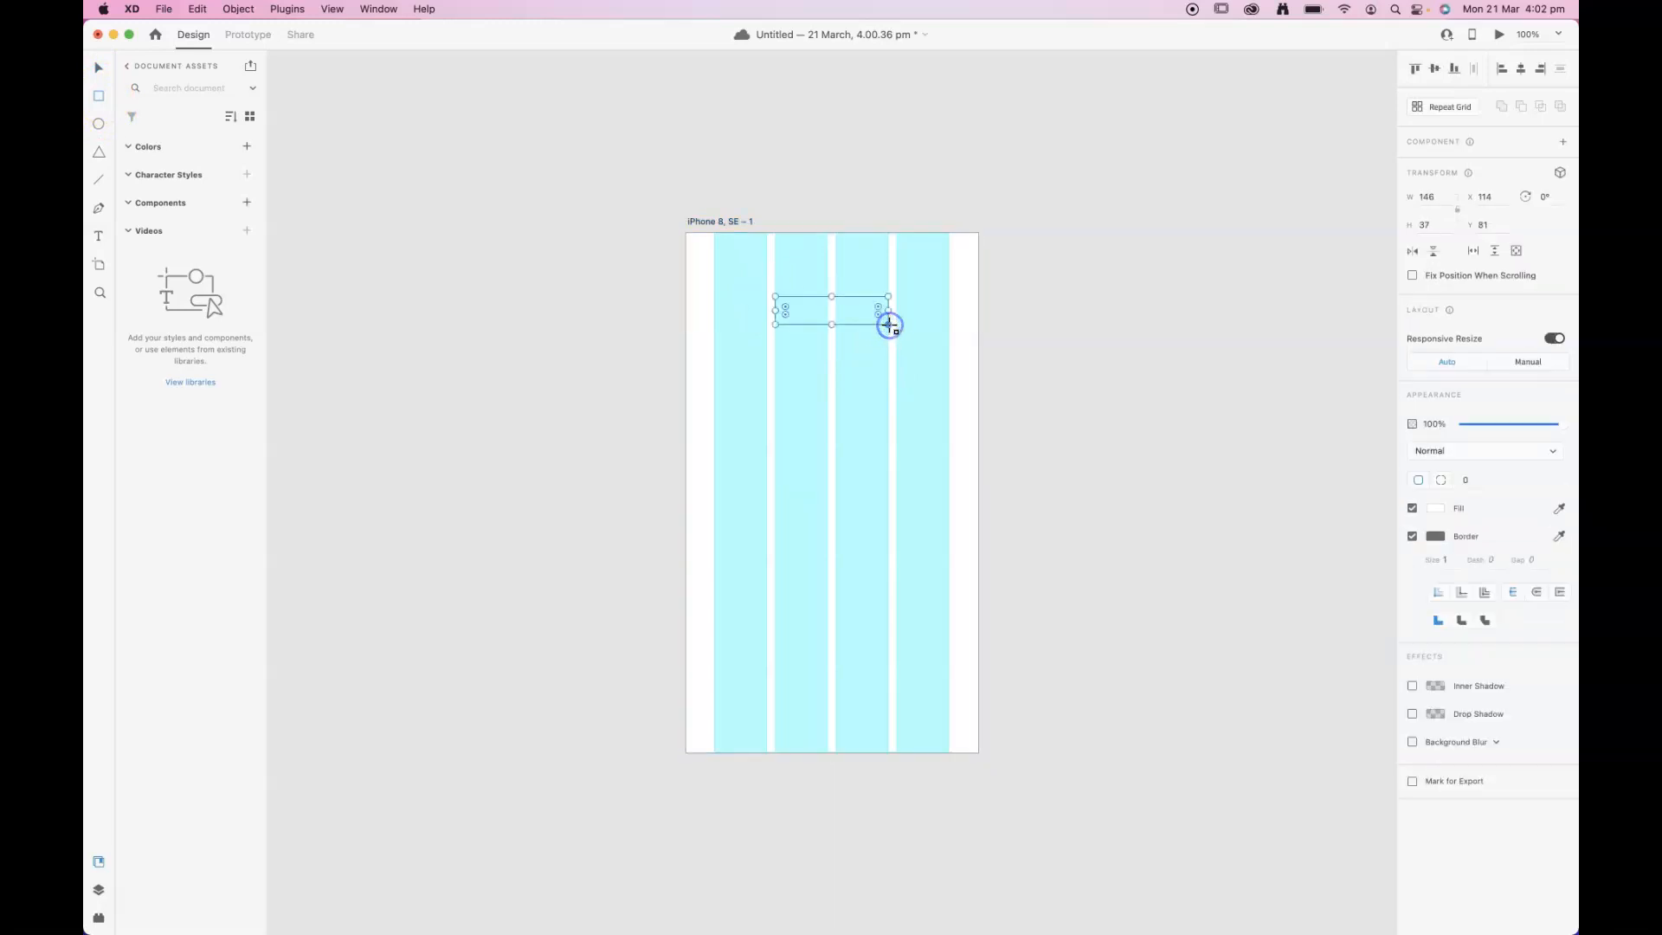
key("super+plus")
key("super+plus")
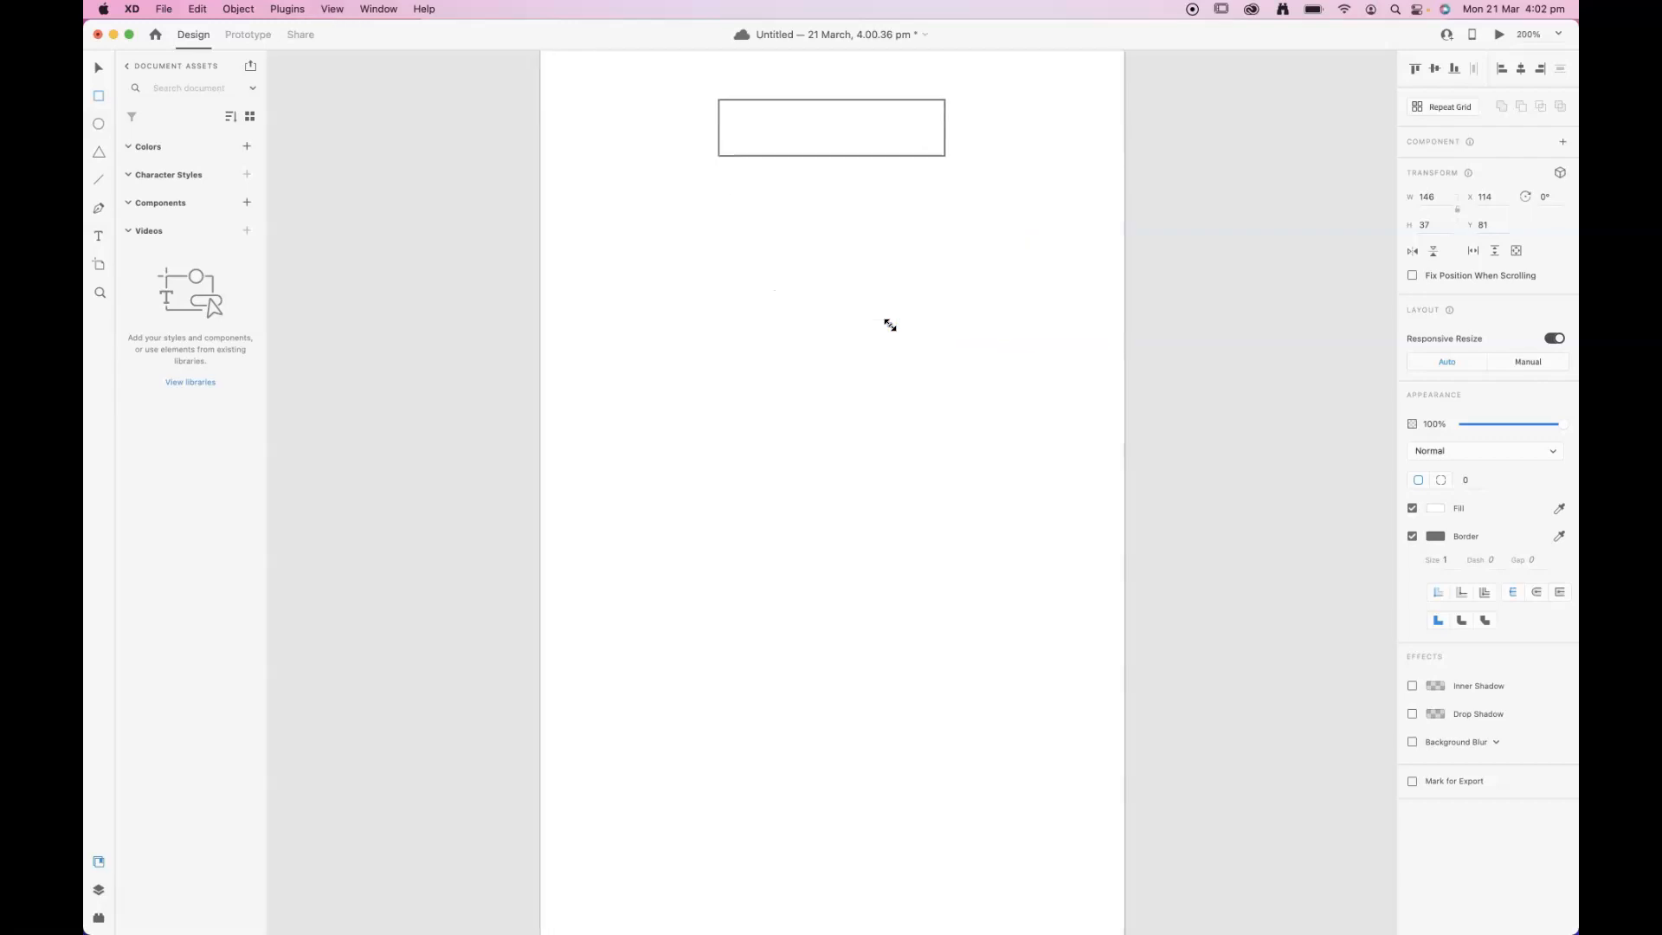
scroll(830, 304, "up", 5)
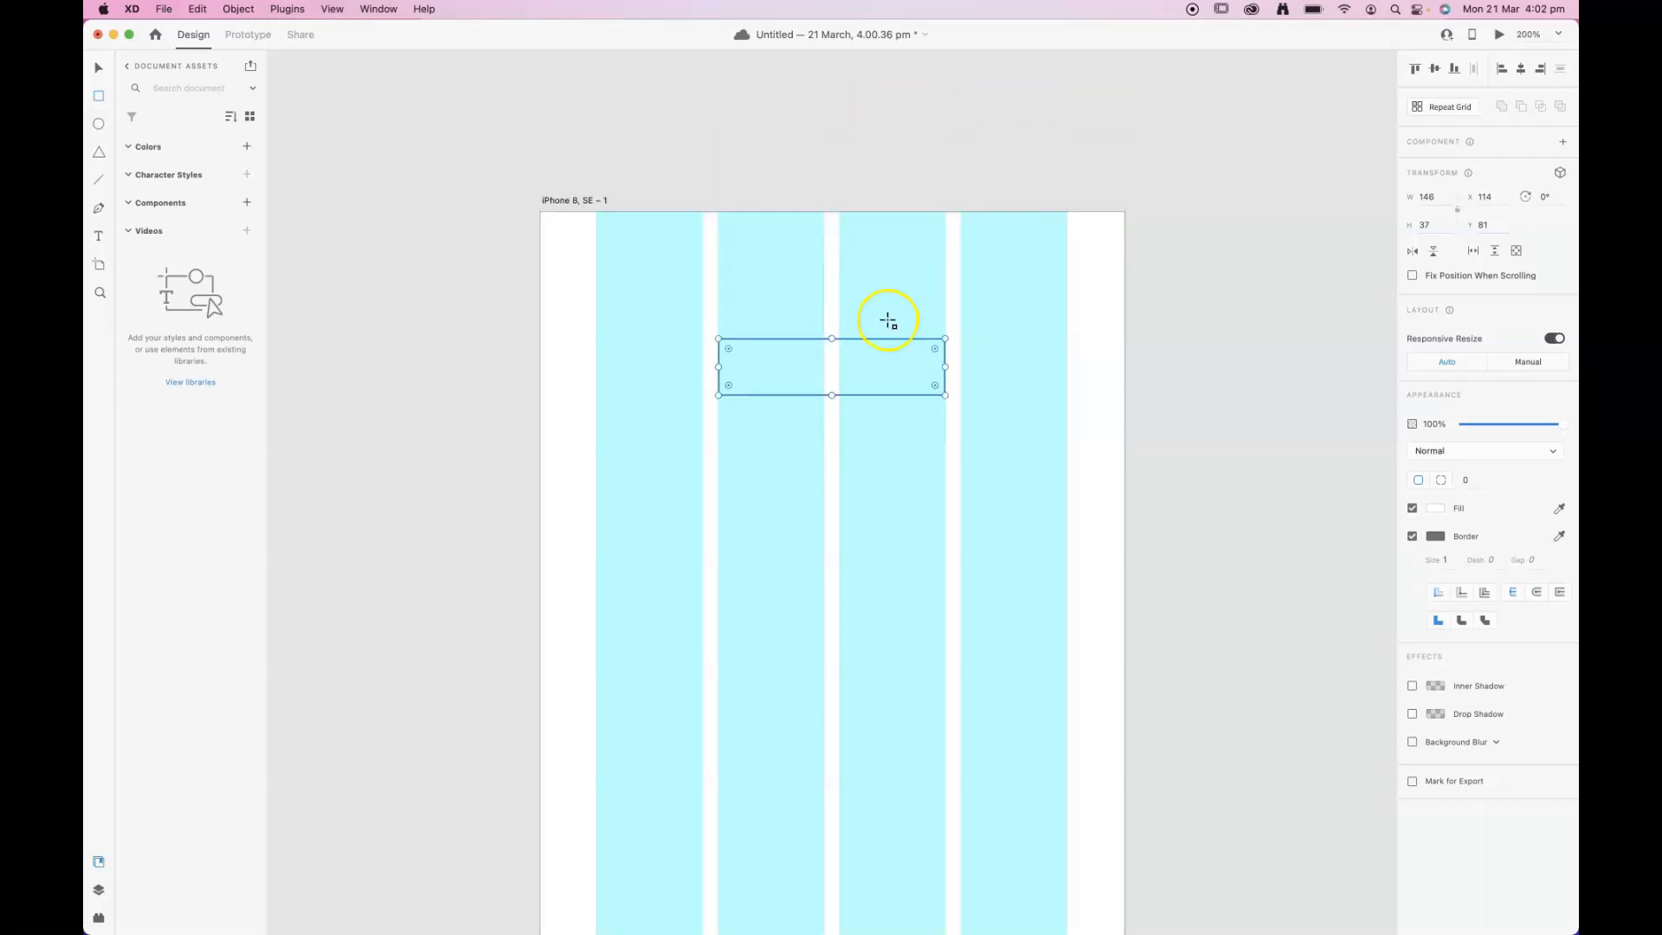
left_click_drag(728, 348, 787, 401)
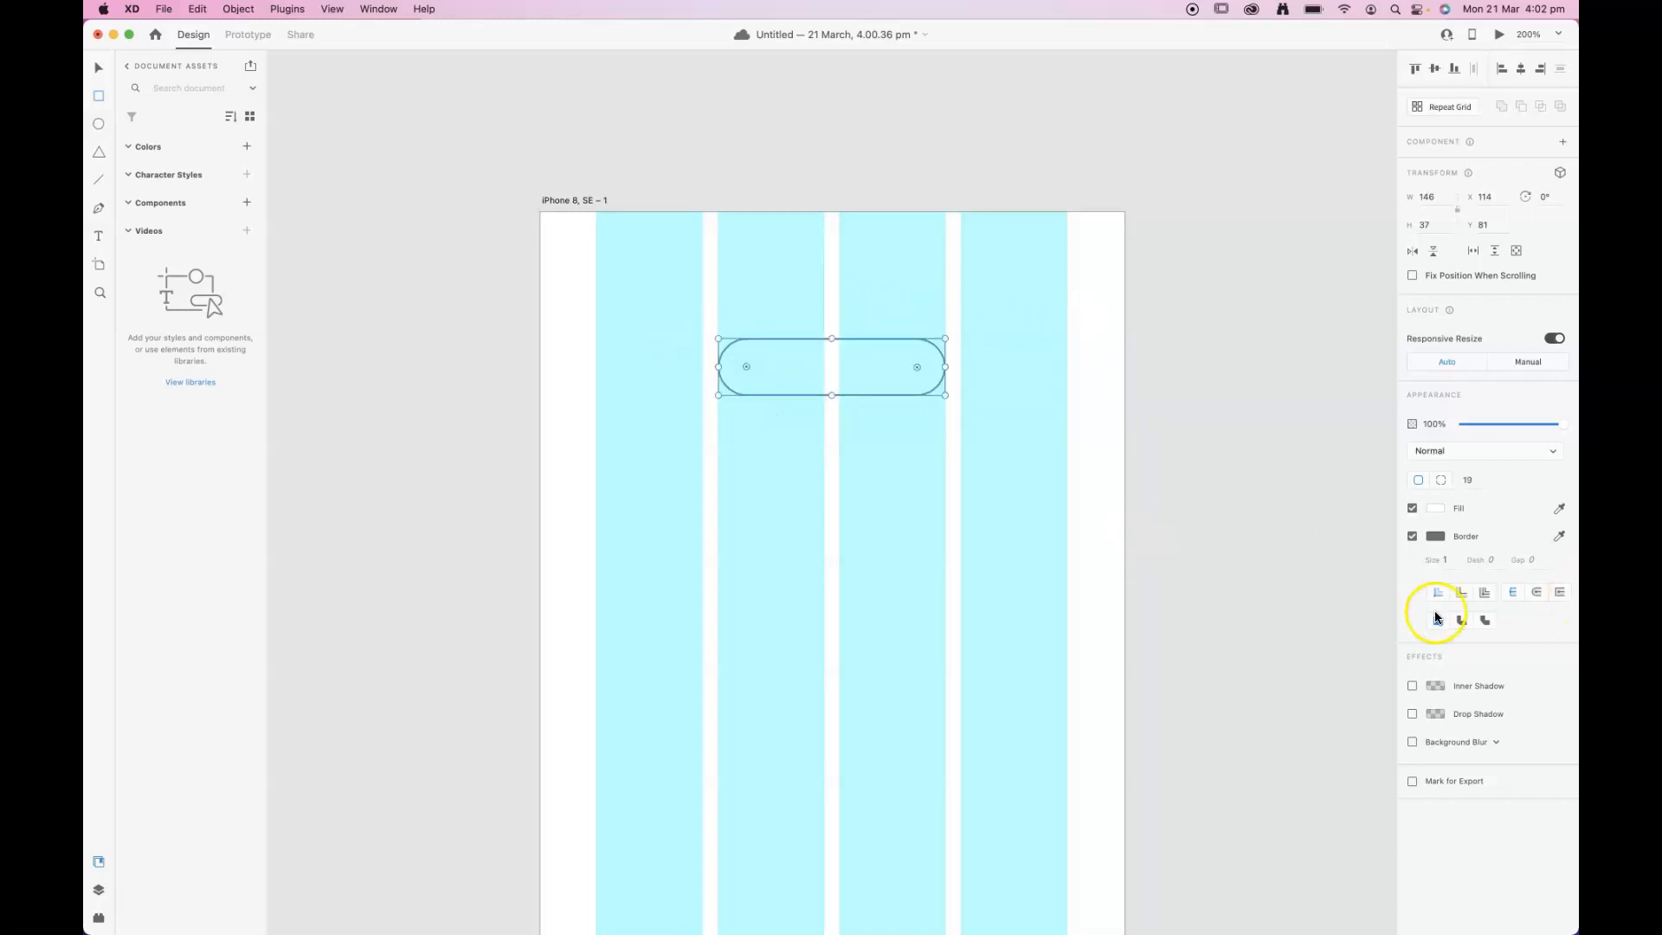
Step: Remove the rounded rectangle's border, fill it with orange #FFA700 and save that colour as a swatch
left_click(1413, 536)
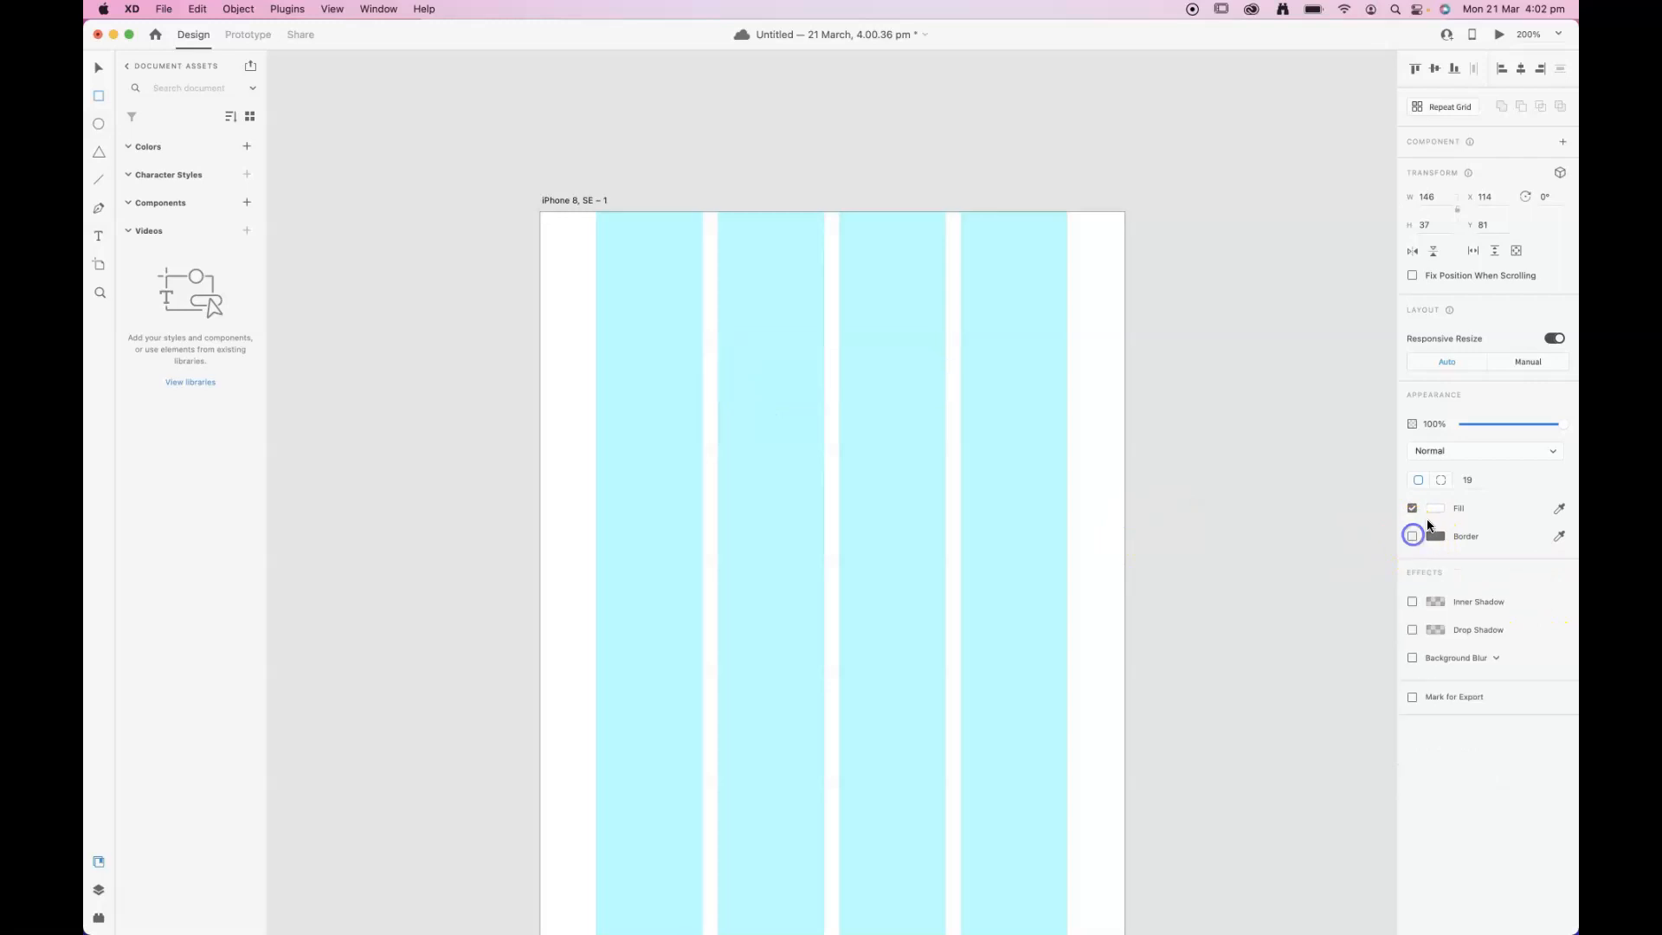
left_click(1435, 508)
left_click_drag(1388, 519, 1387, 543)
left_click_drag(1352, 466, 1412, 398)
left_click(1252, 601)
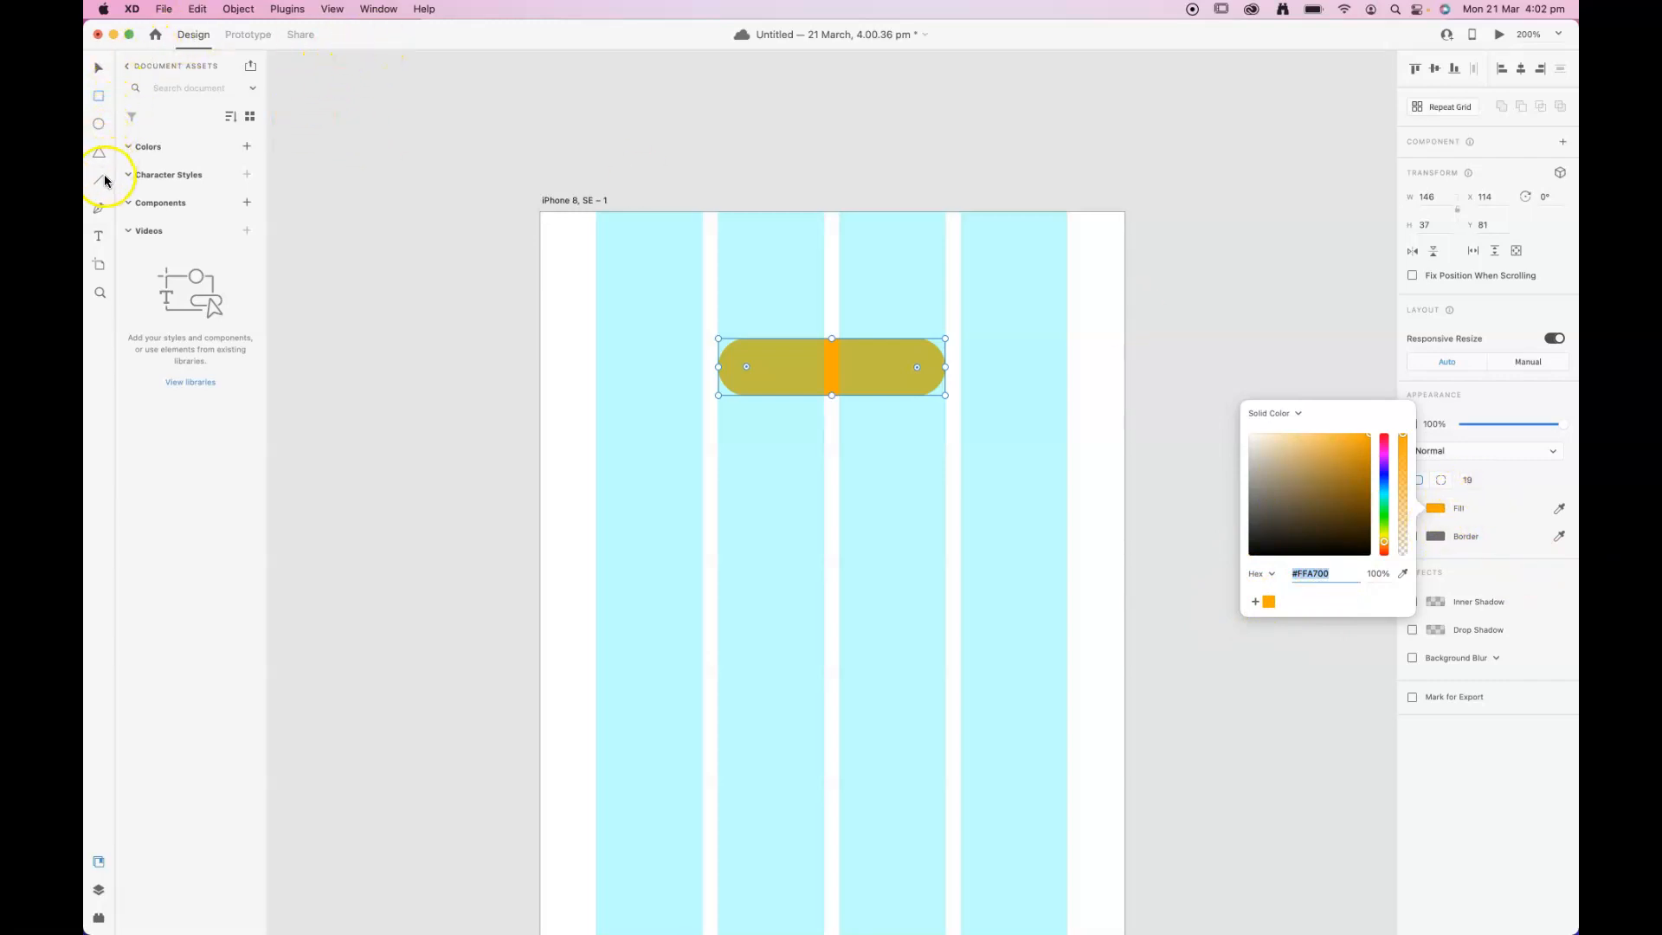
Step: Add the centre-aligned text BUTTON in Montserrat at the middle of the orange shape
left_click(99, 235)
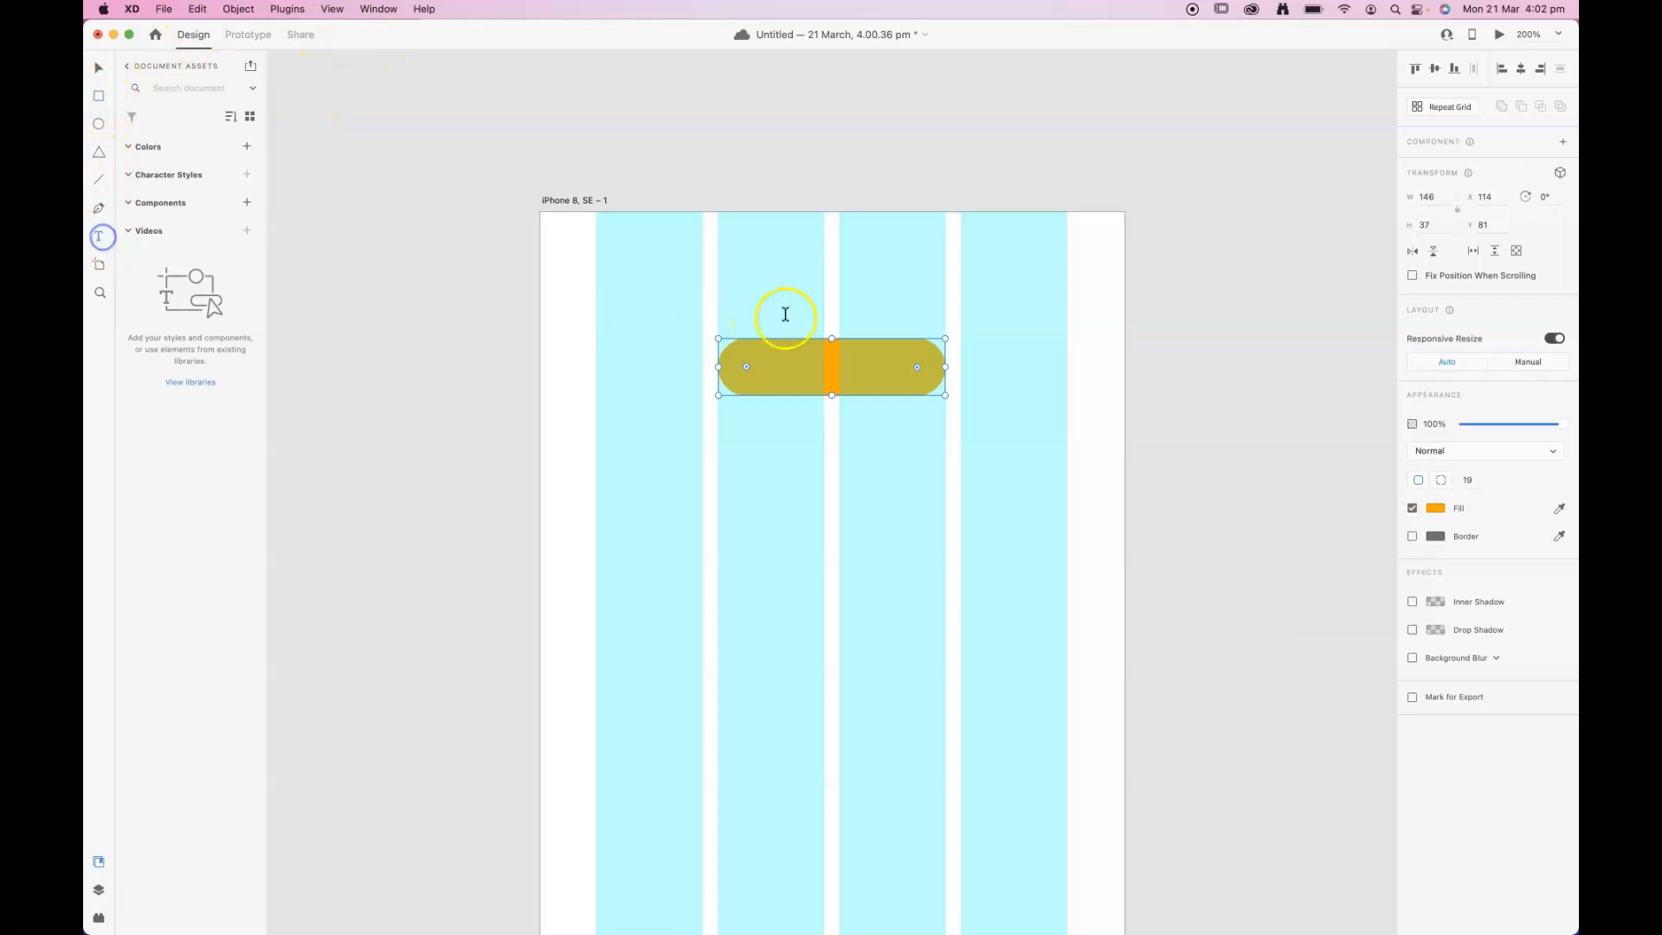
left_click(831, 368)
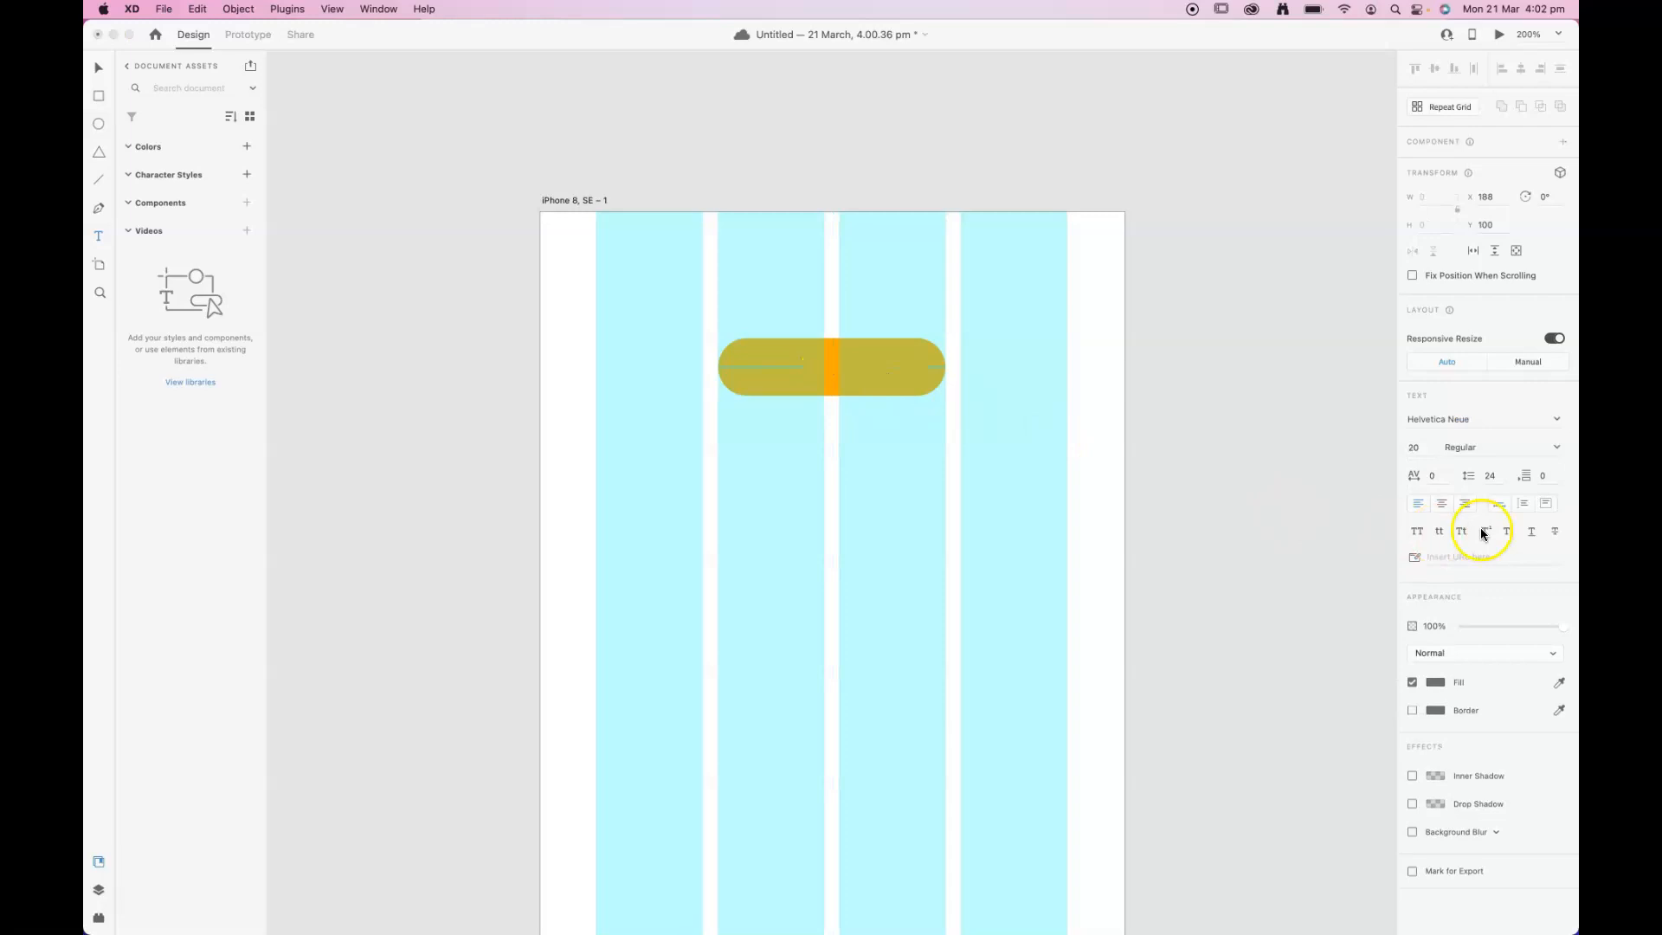
left_click(1441, 505)
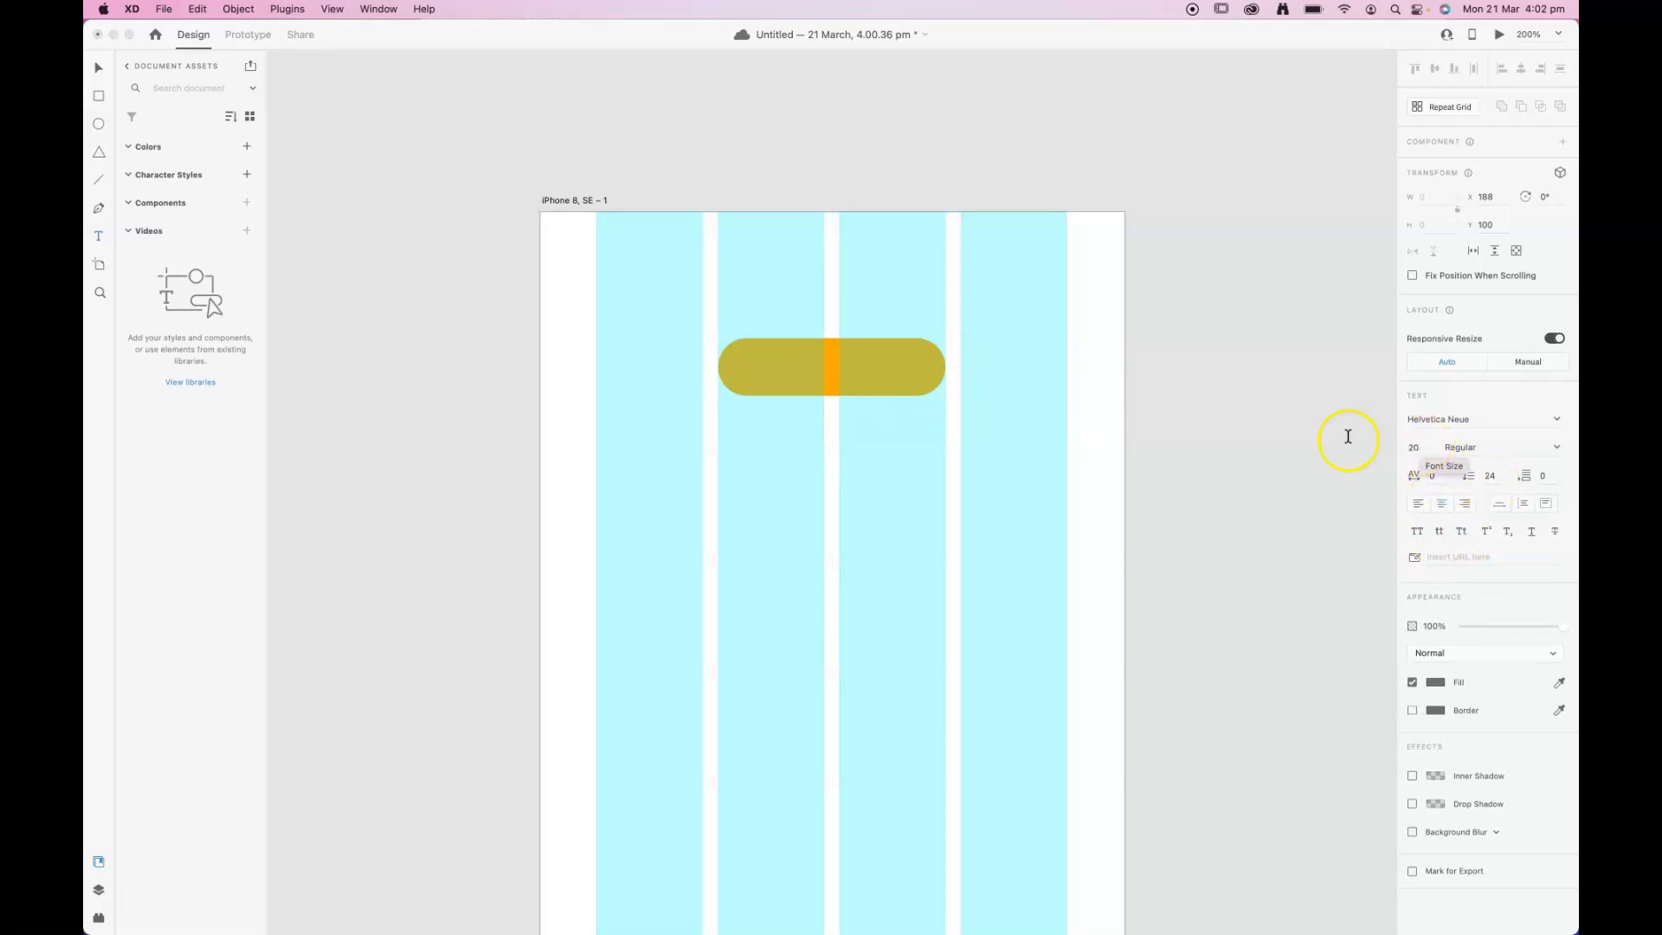
left_click(1518, 420)
double_click(1519, 419)
type("Mon")
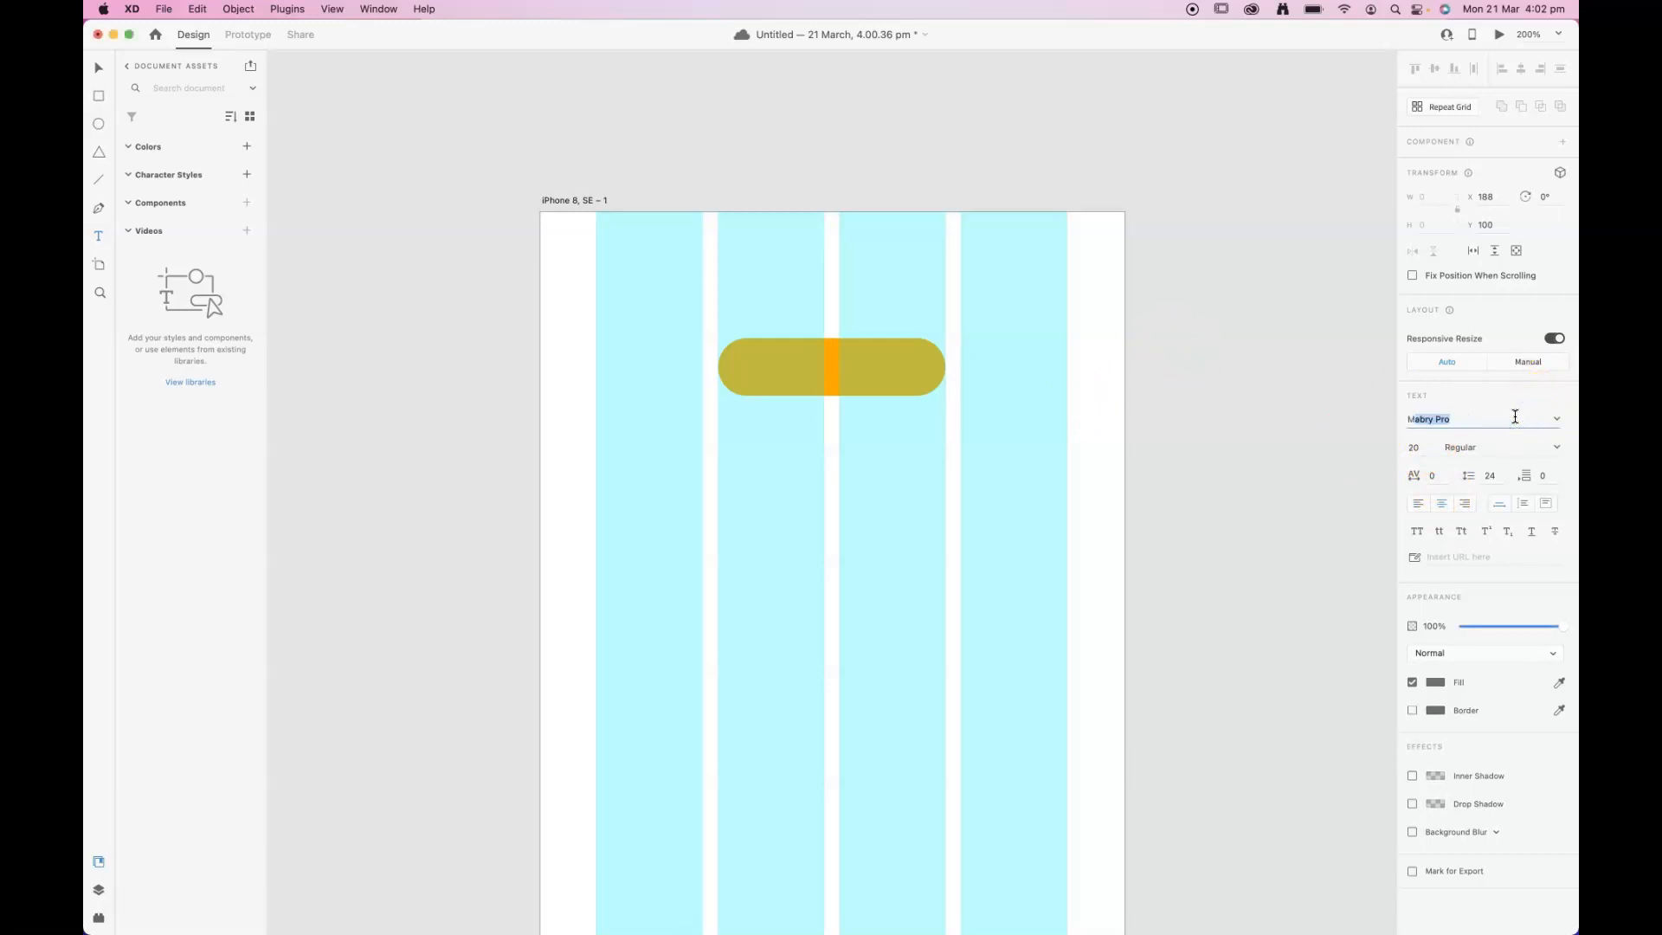
type("tserrat")
key("Tab")
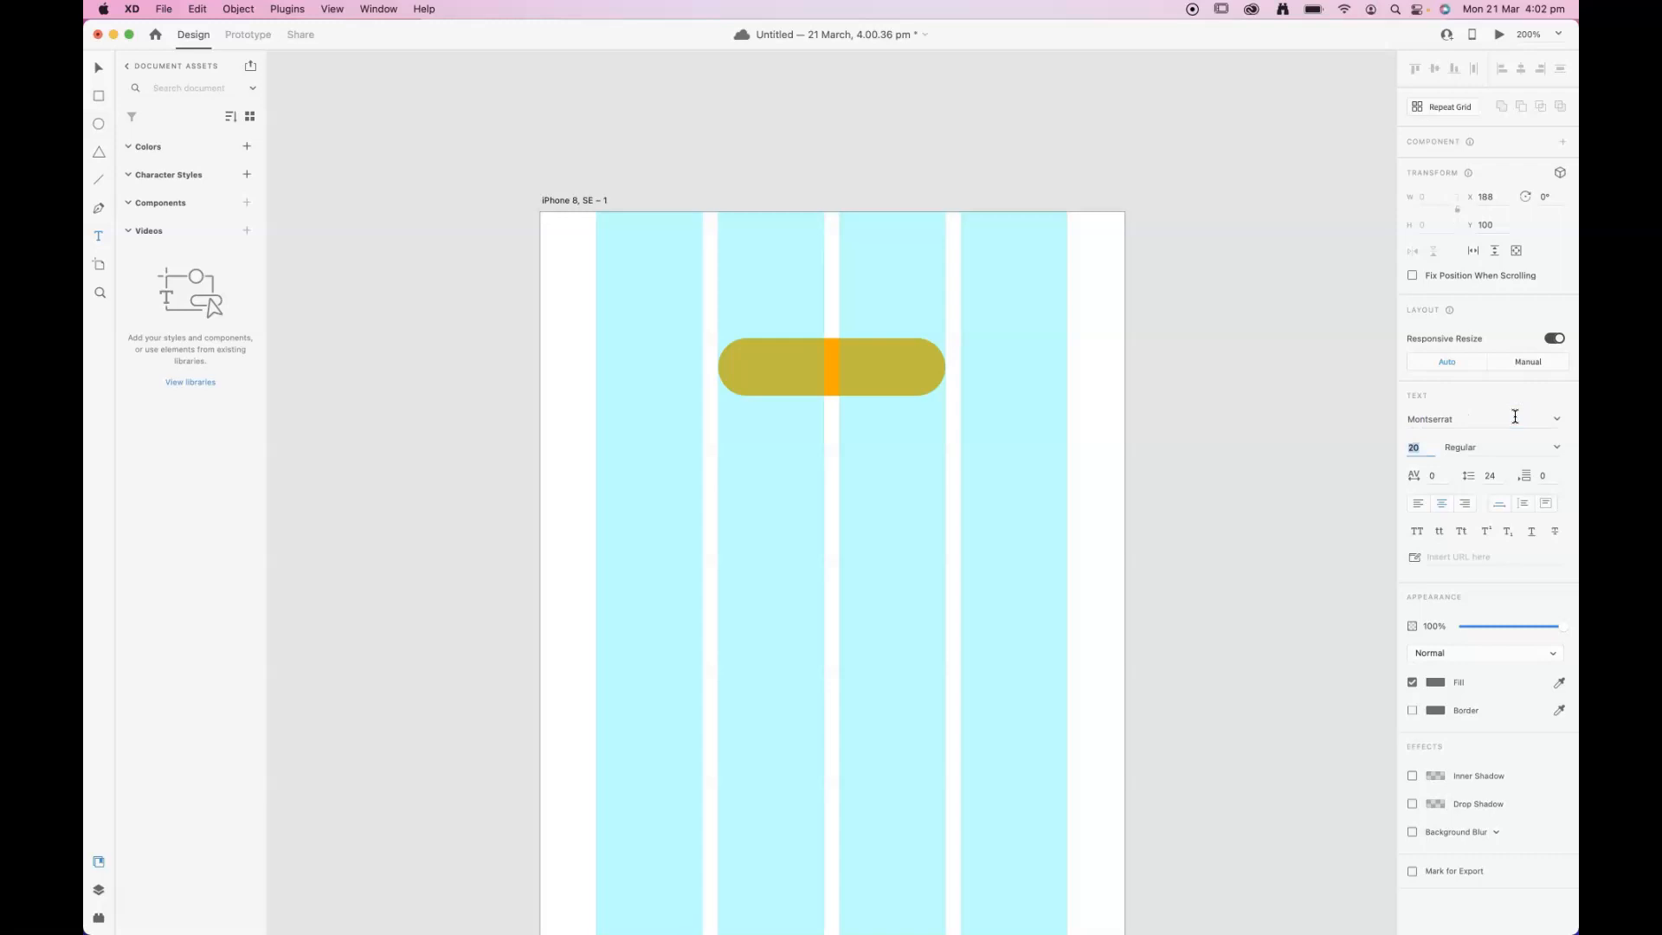
left_click(833, 372)
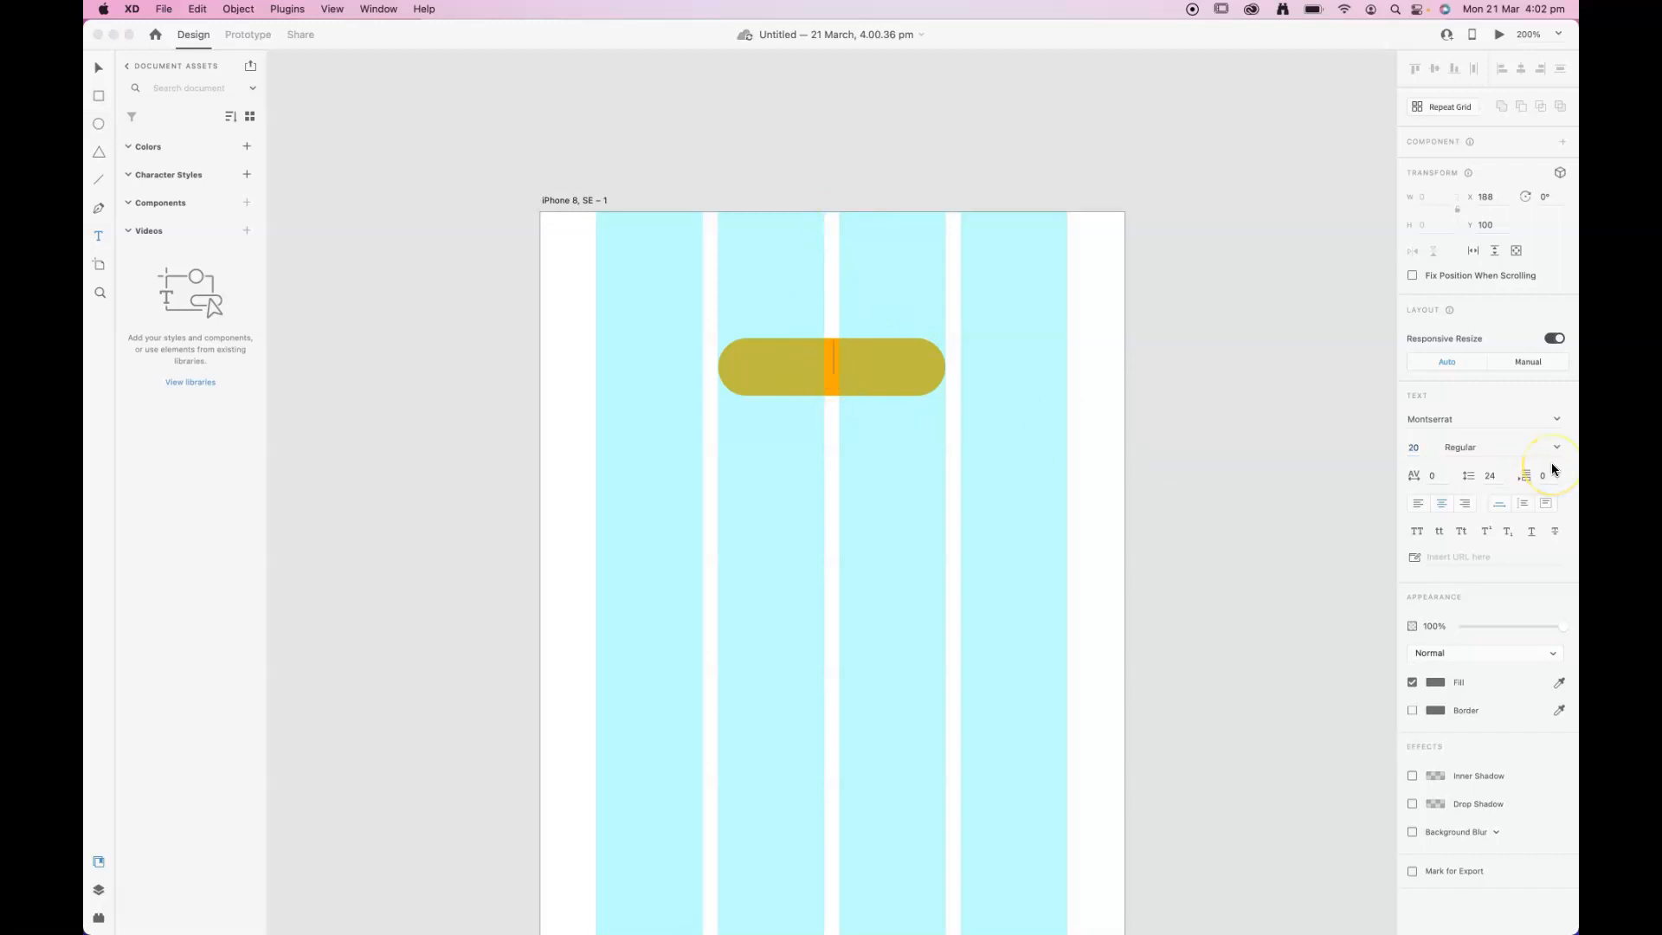
type("BUTTON")
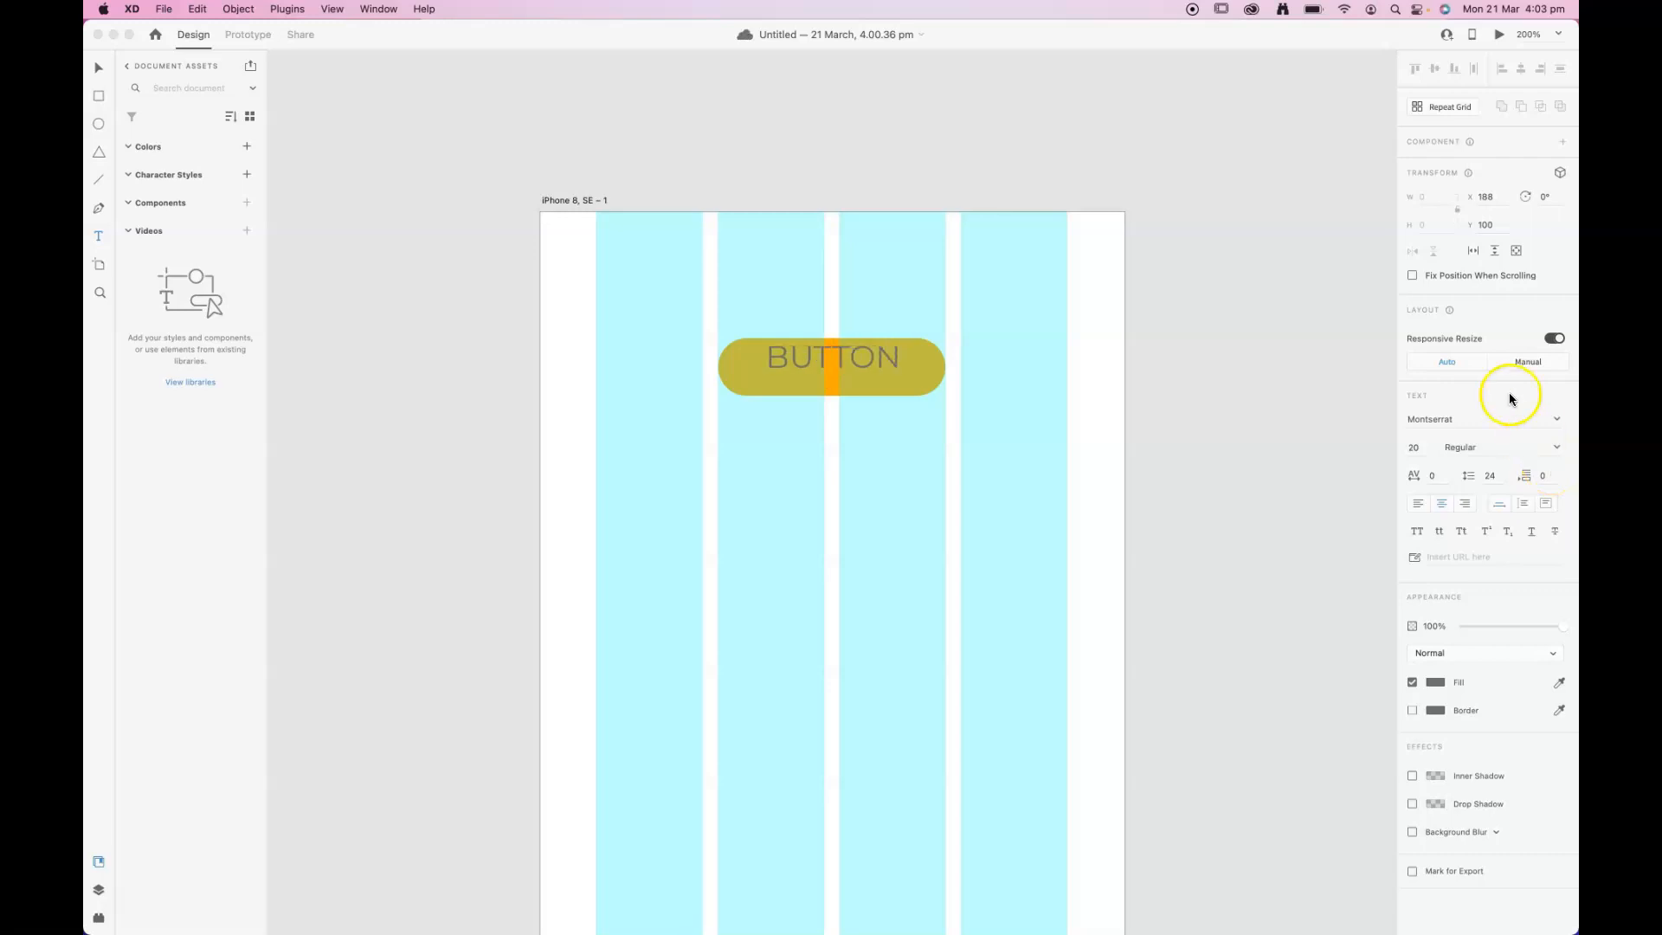
Step: Set the BUTTON text to Bold at size 16
double_click(871, 364)
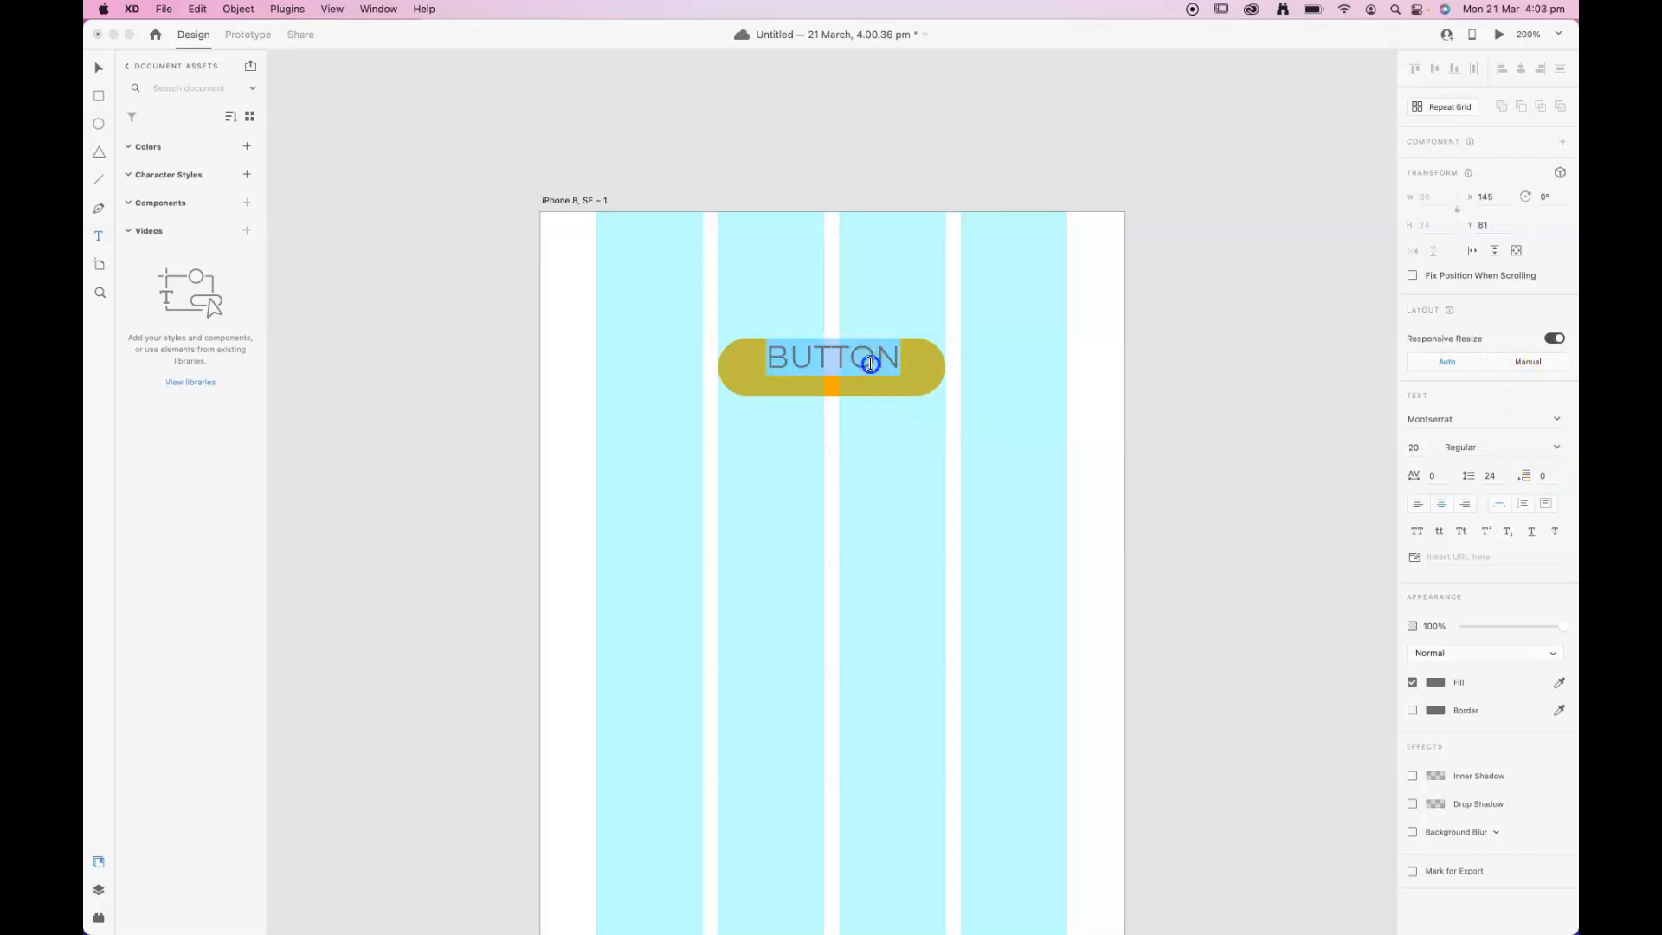
left_click(1554, 447)
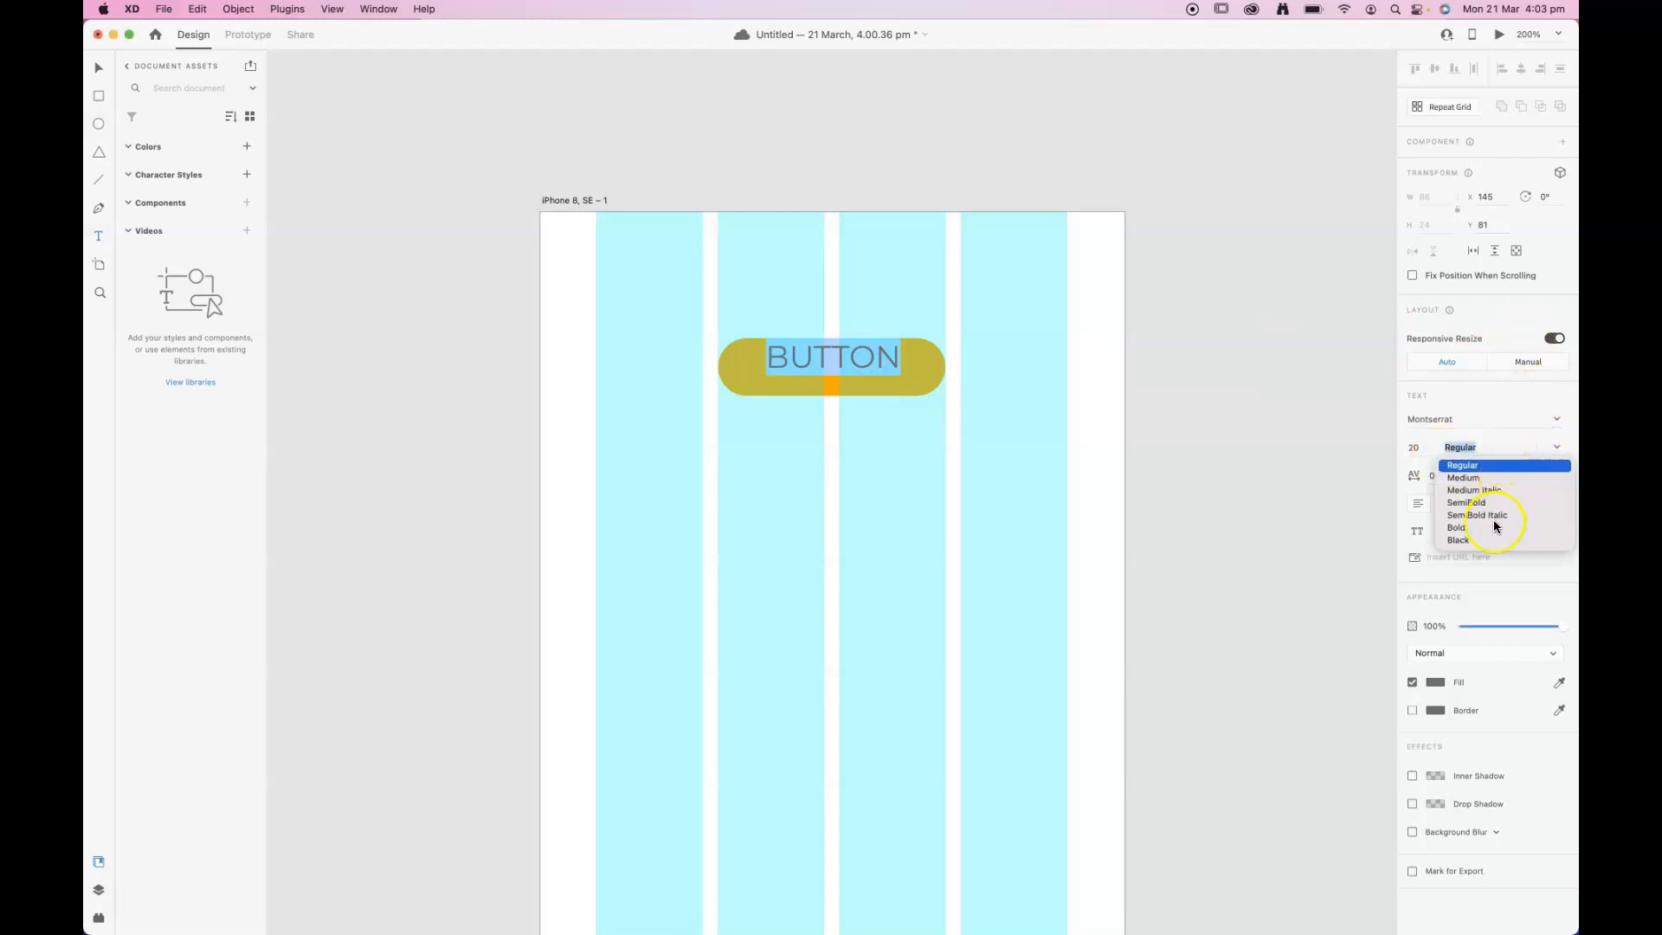
left_click(1471, 528)
left_click(1416, 444)
type("16")
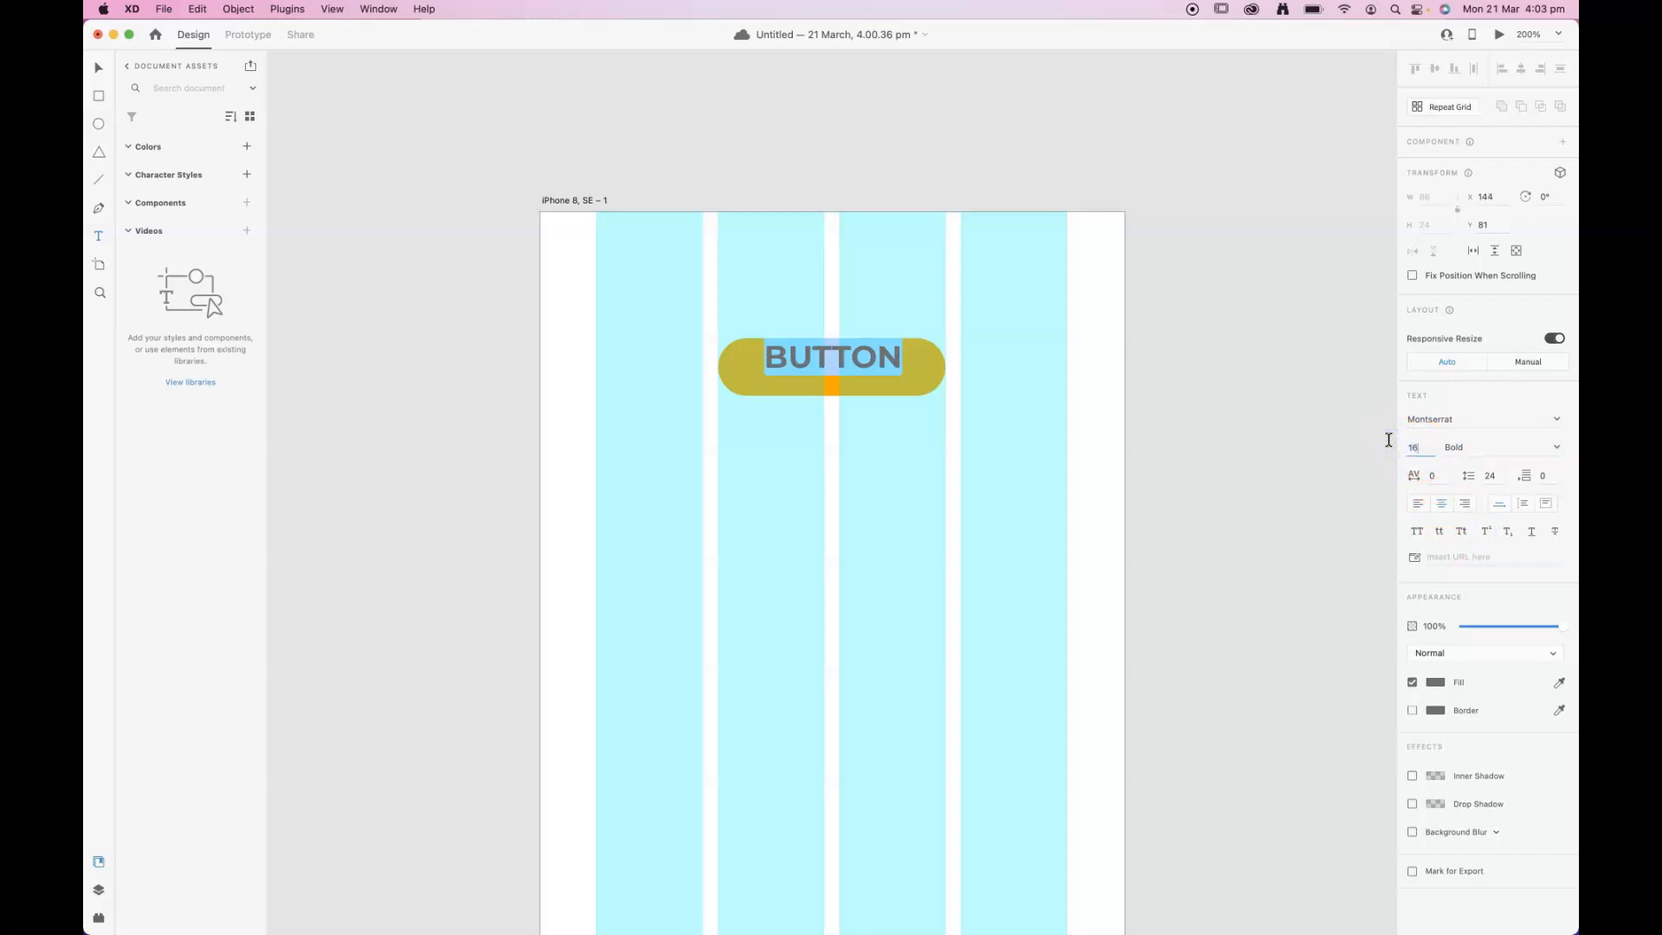
key("Return")
Step: Move the BUTTON text to the vertical middle of the orange shape and fill it with white #FFFFFF
left_click(104, 67)
left_click_drag(832, 360, 834, 368)
left_click(1433, 682)
left_click(1291, 623)
left_click_drag(1291, 623, 1191, 545)
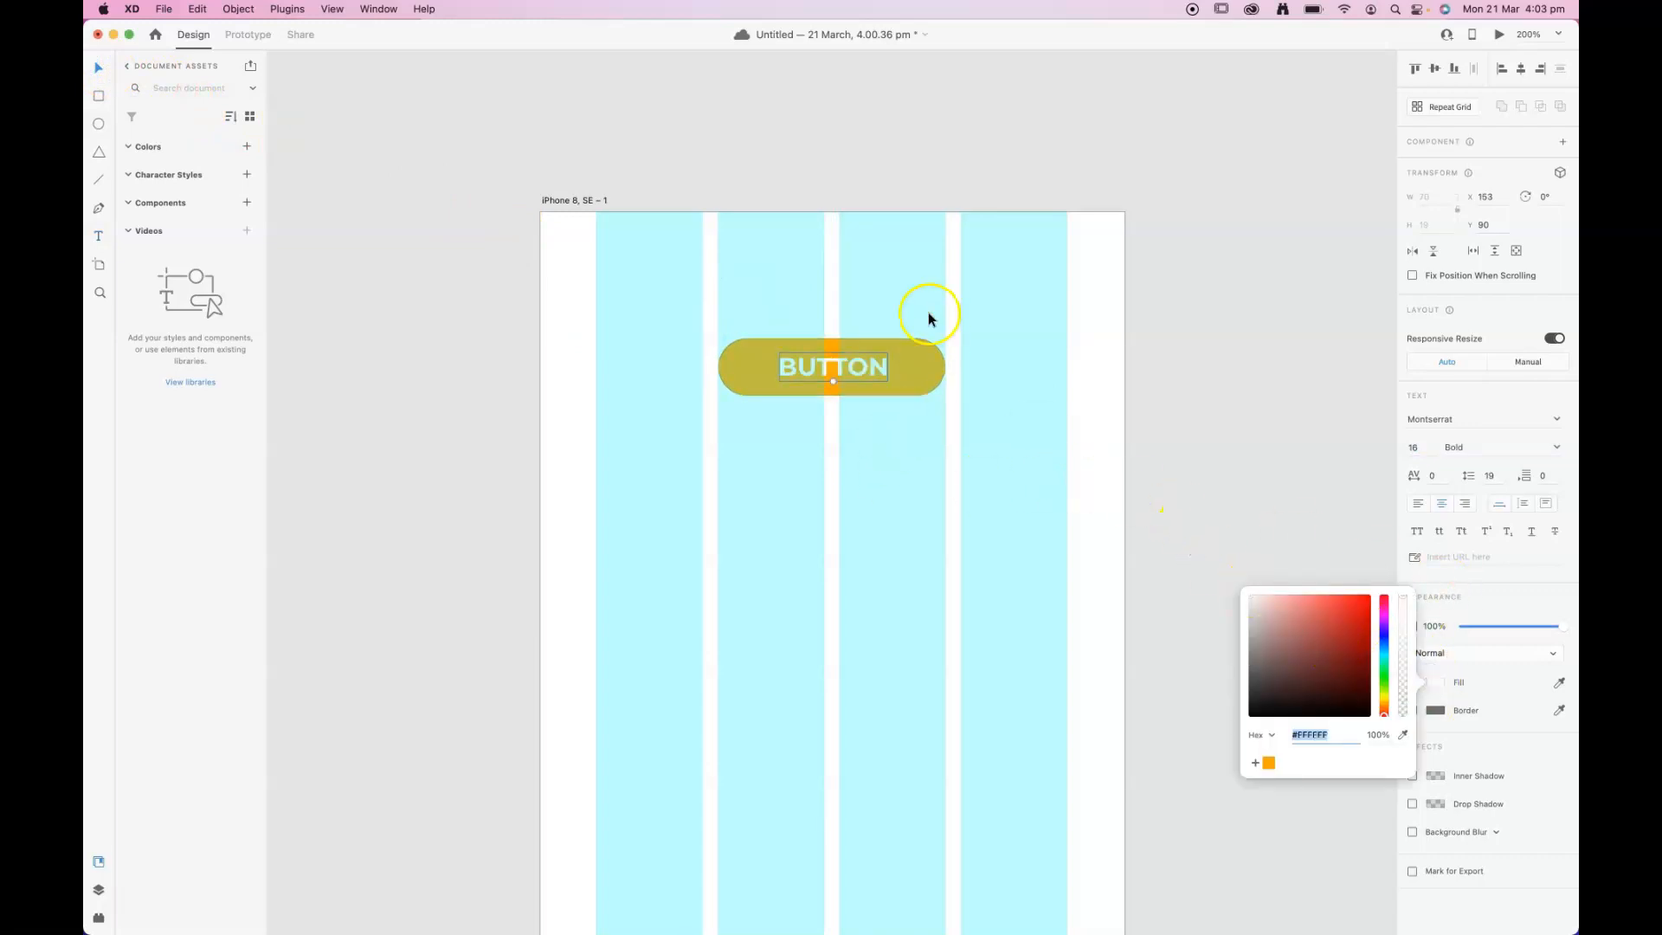
left_click(1277, 439)
Step: Align the BUTTON text and the orange shape on their horizontal centres
left_click(866, 377)
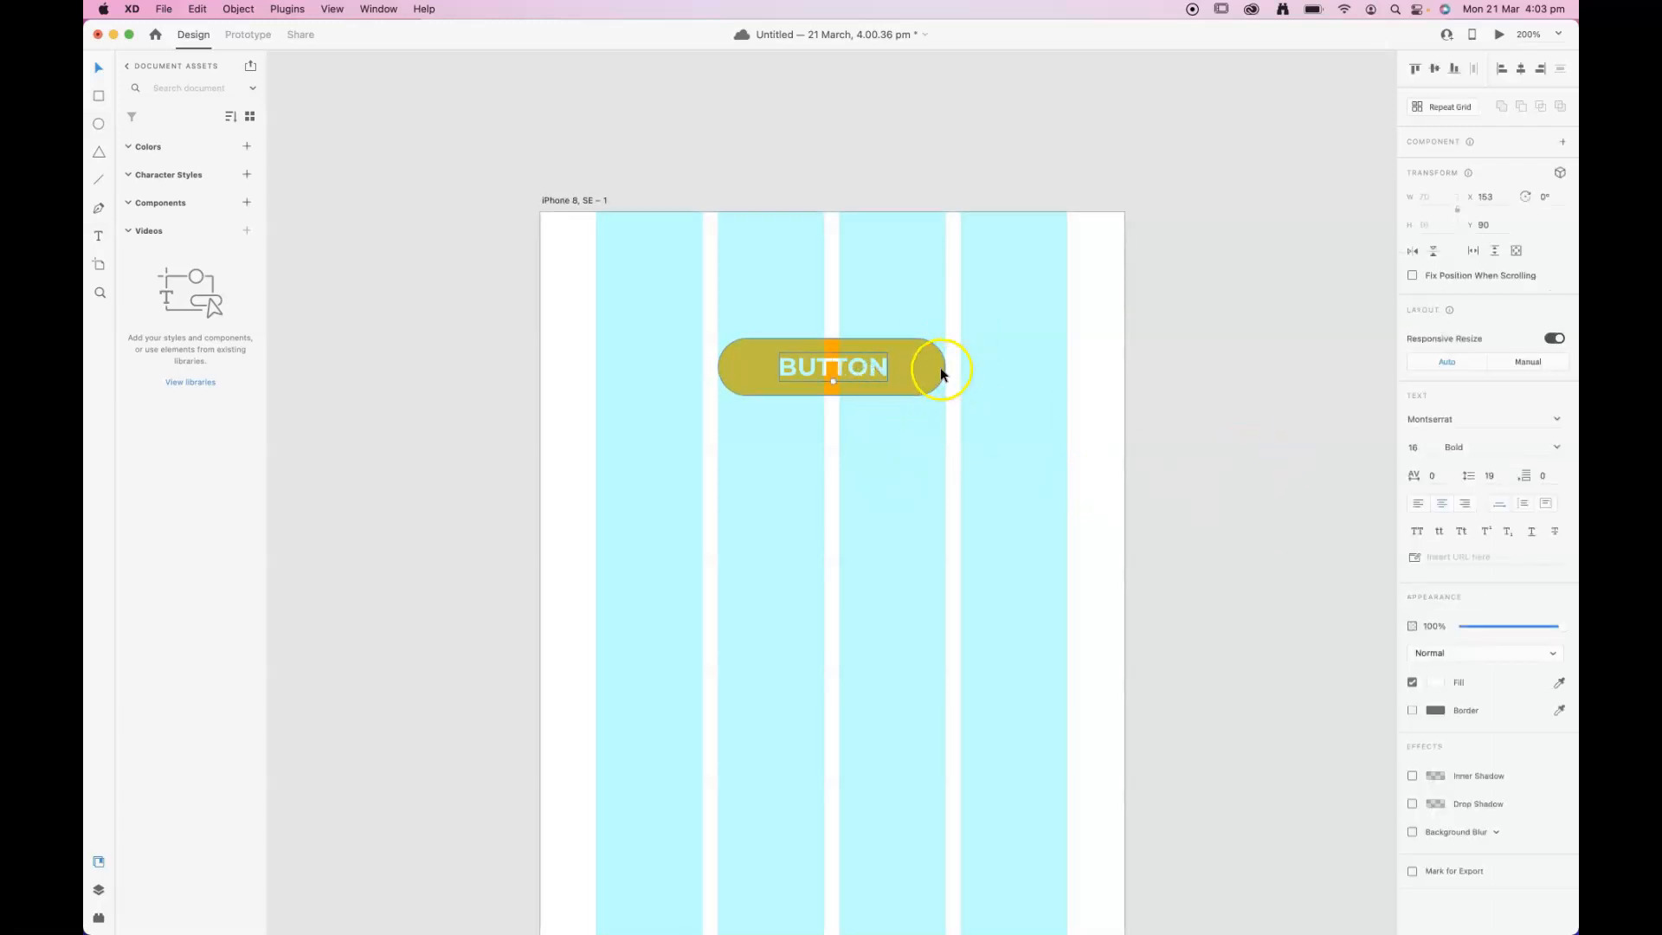
left_click(943, 367)
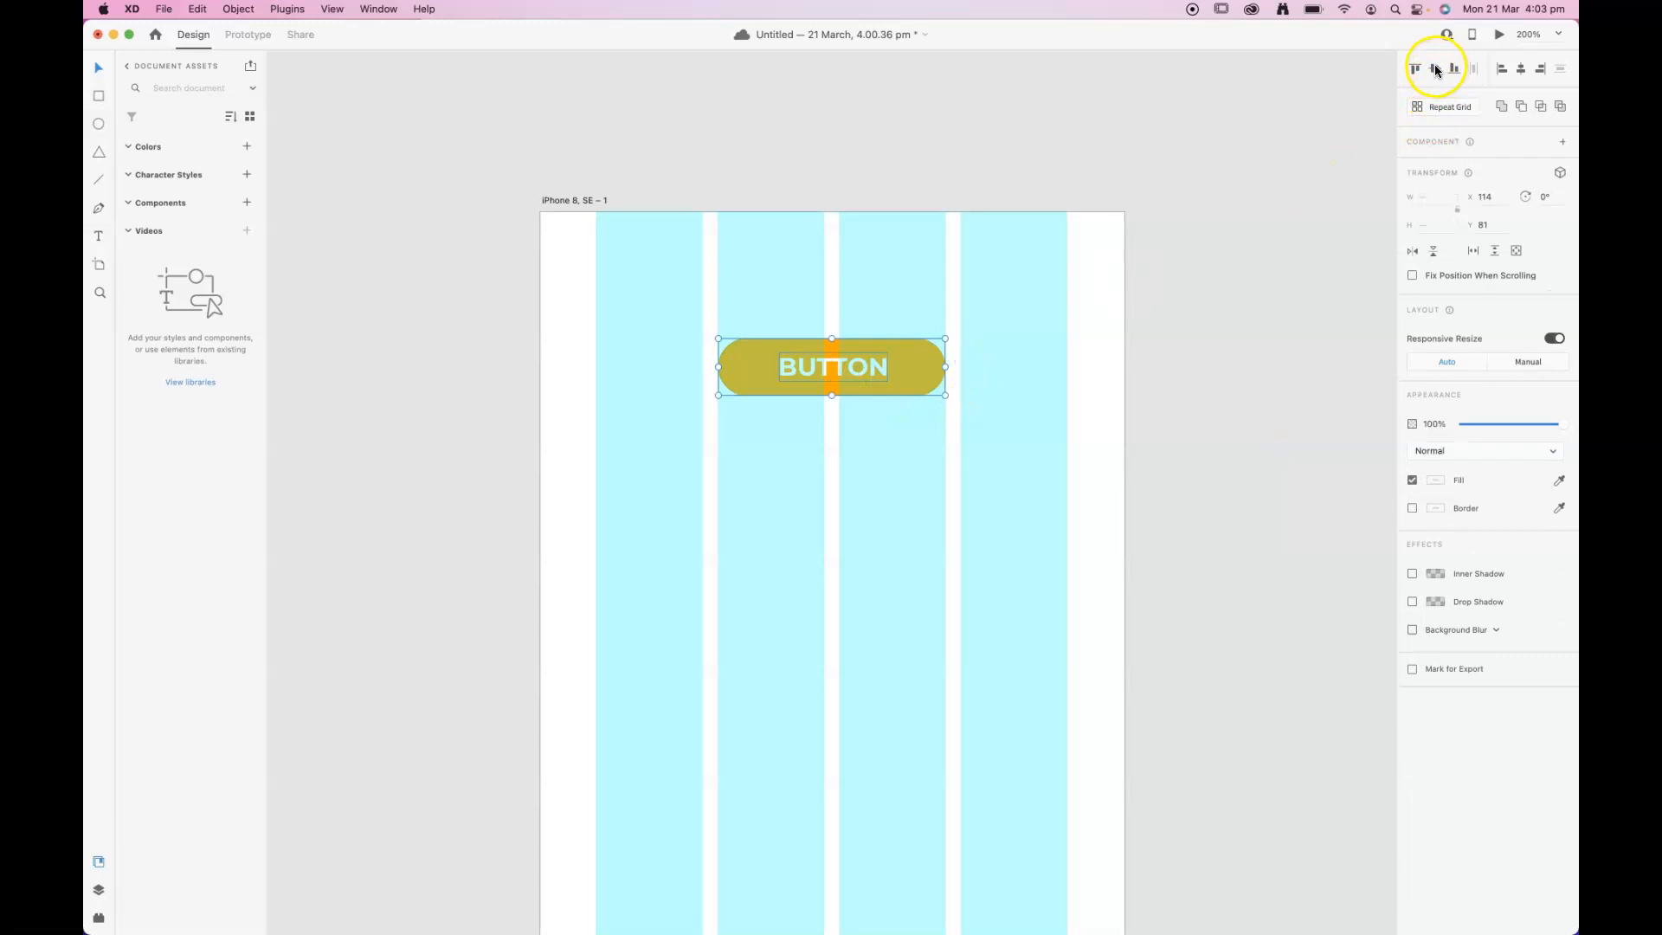
left_click(1520, 69)
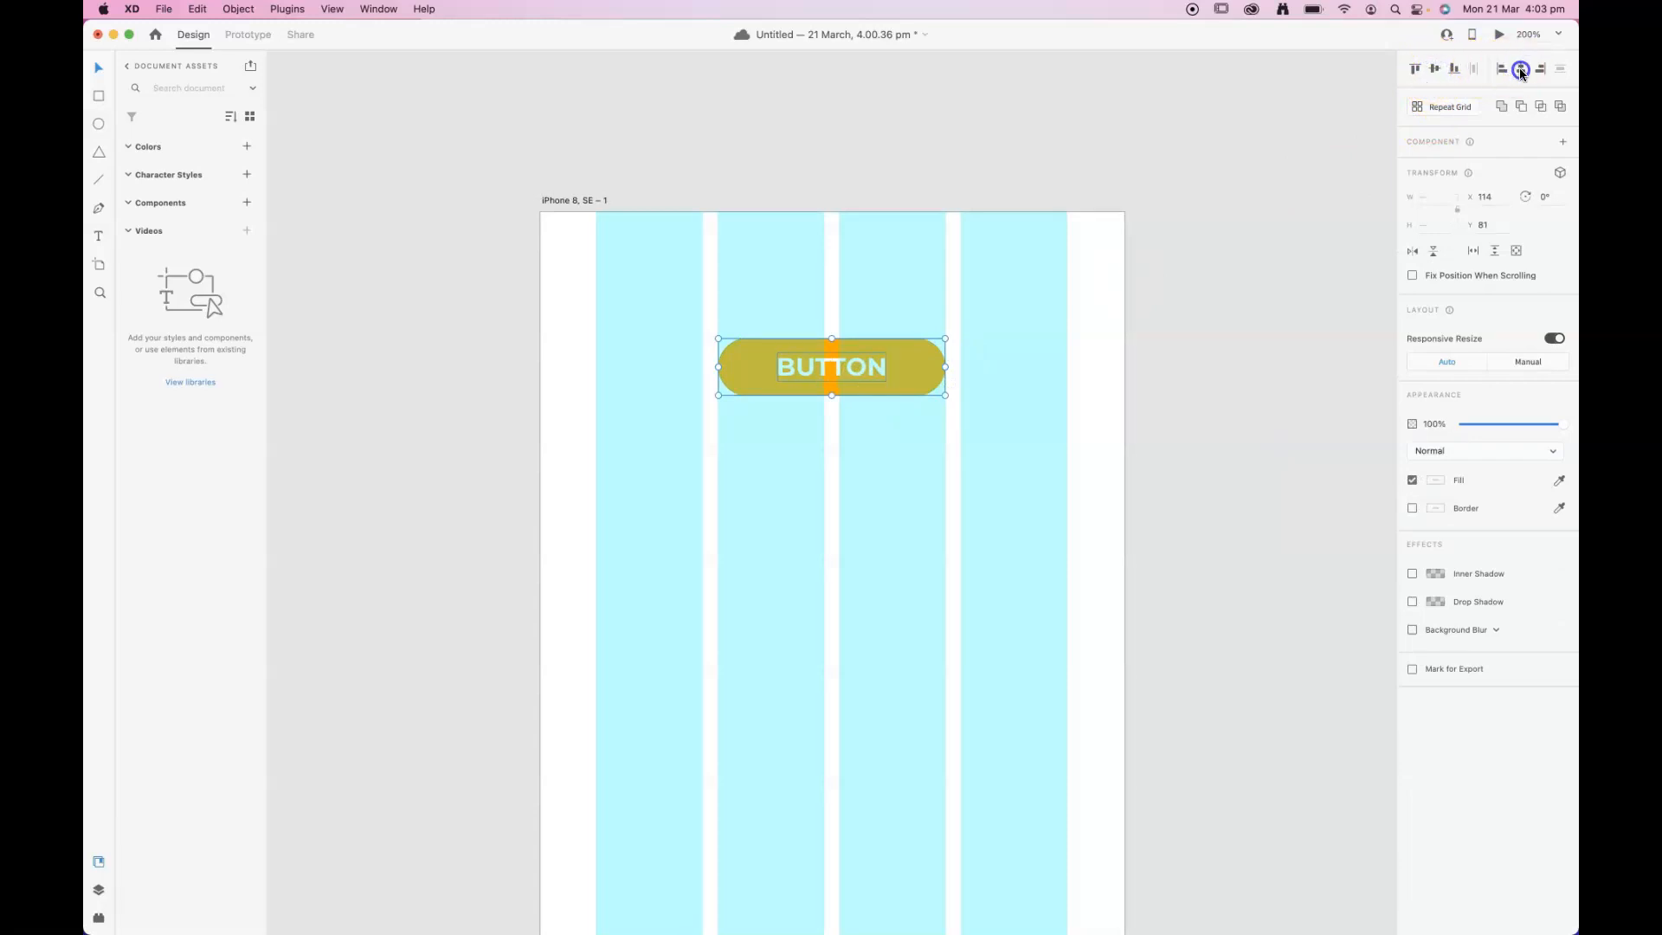
left_click(1243, 352)
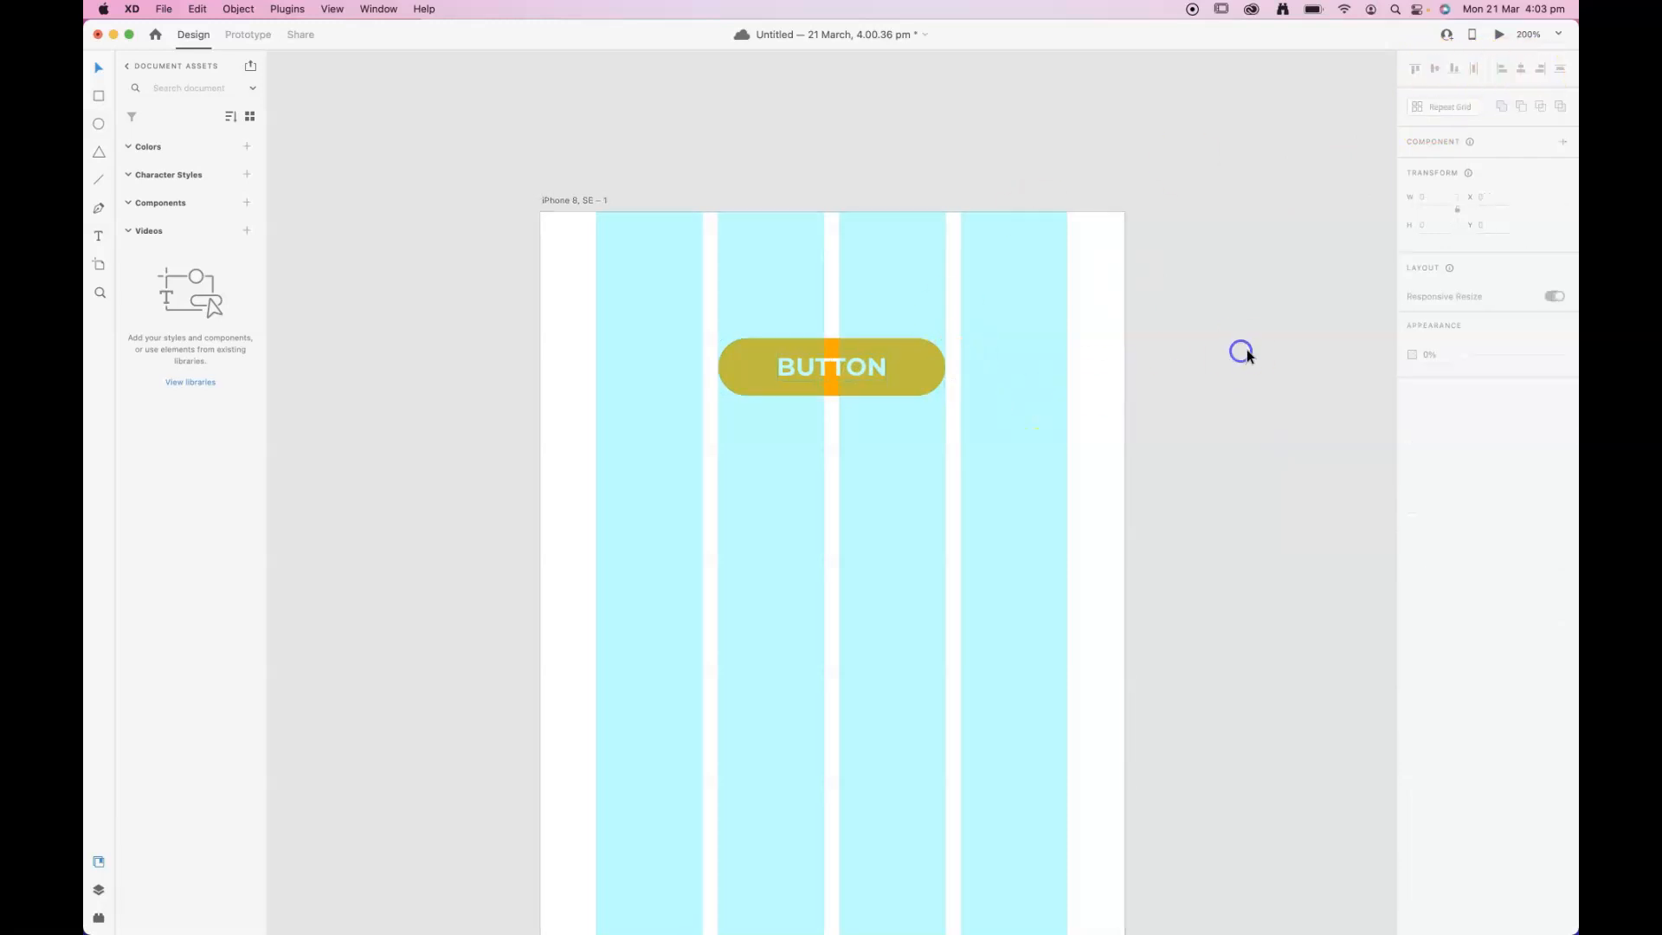
Step: Group the BUTTON text with the orange shape and enable padding on the group
left_click_drag(968, 308, 654, 431)
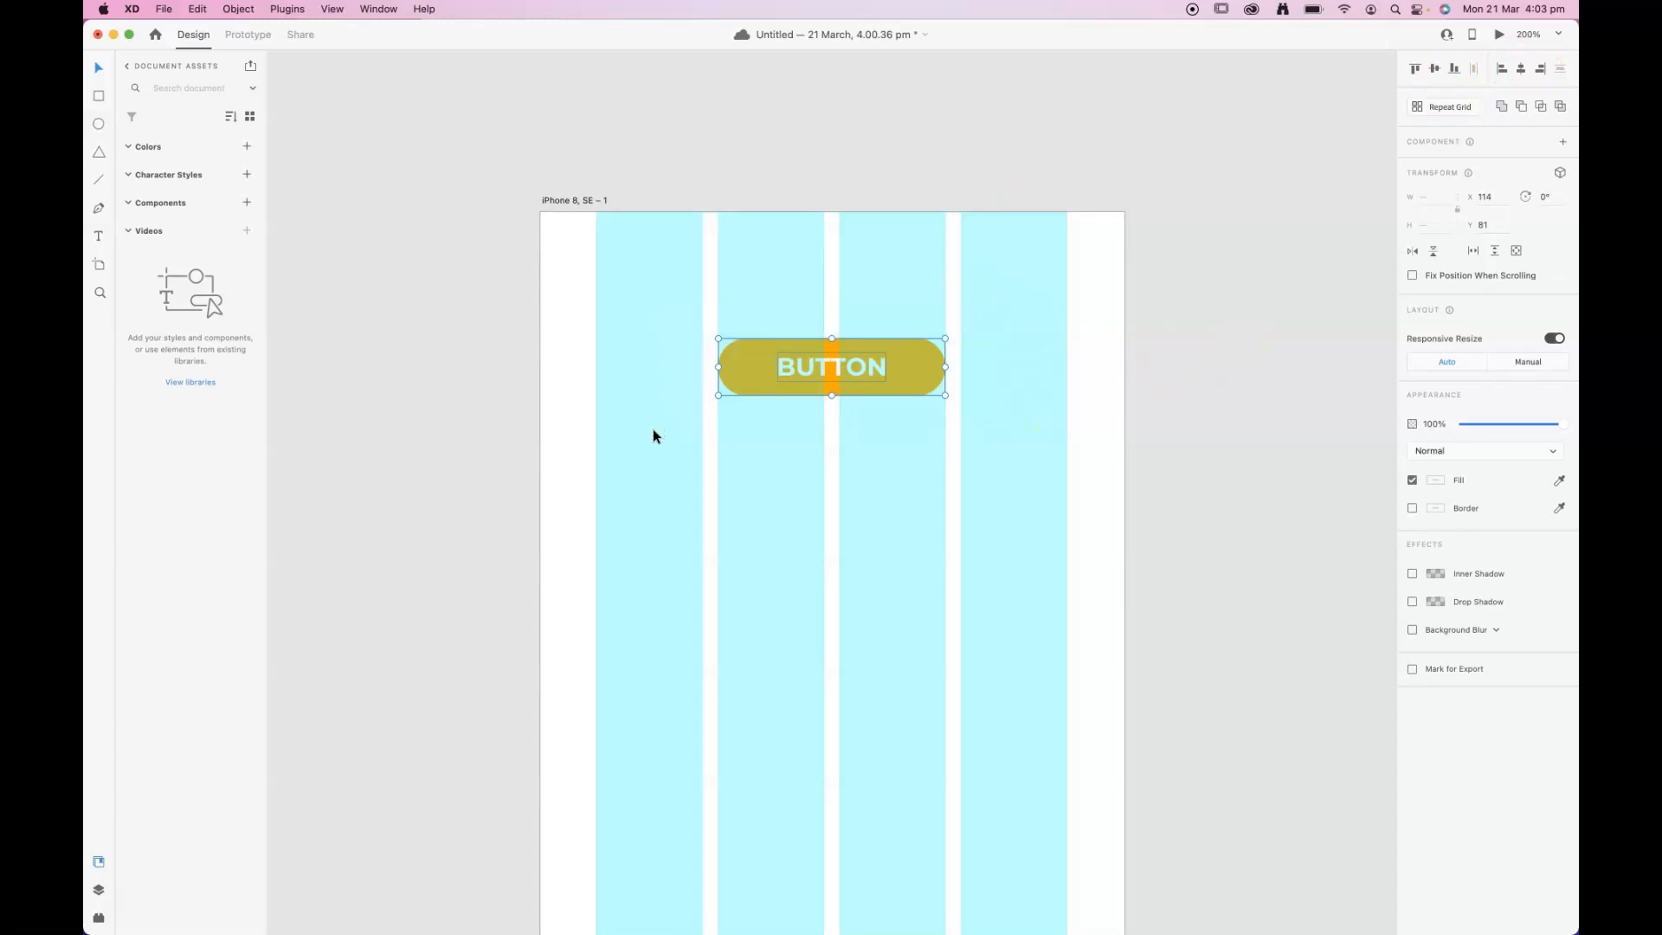
left_click(237, 9)
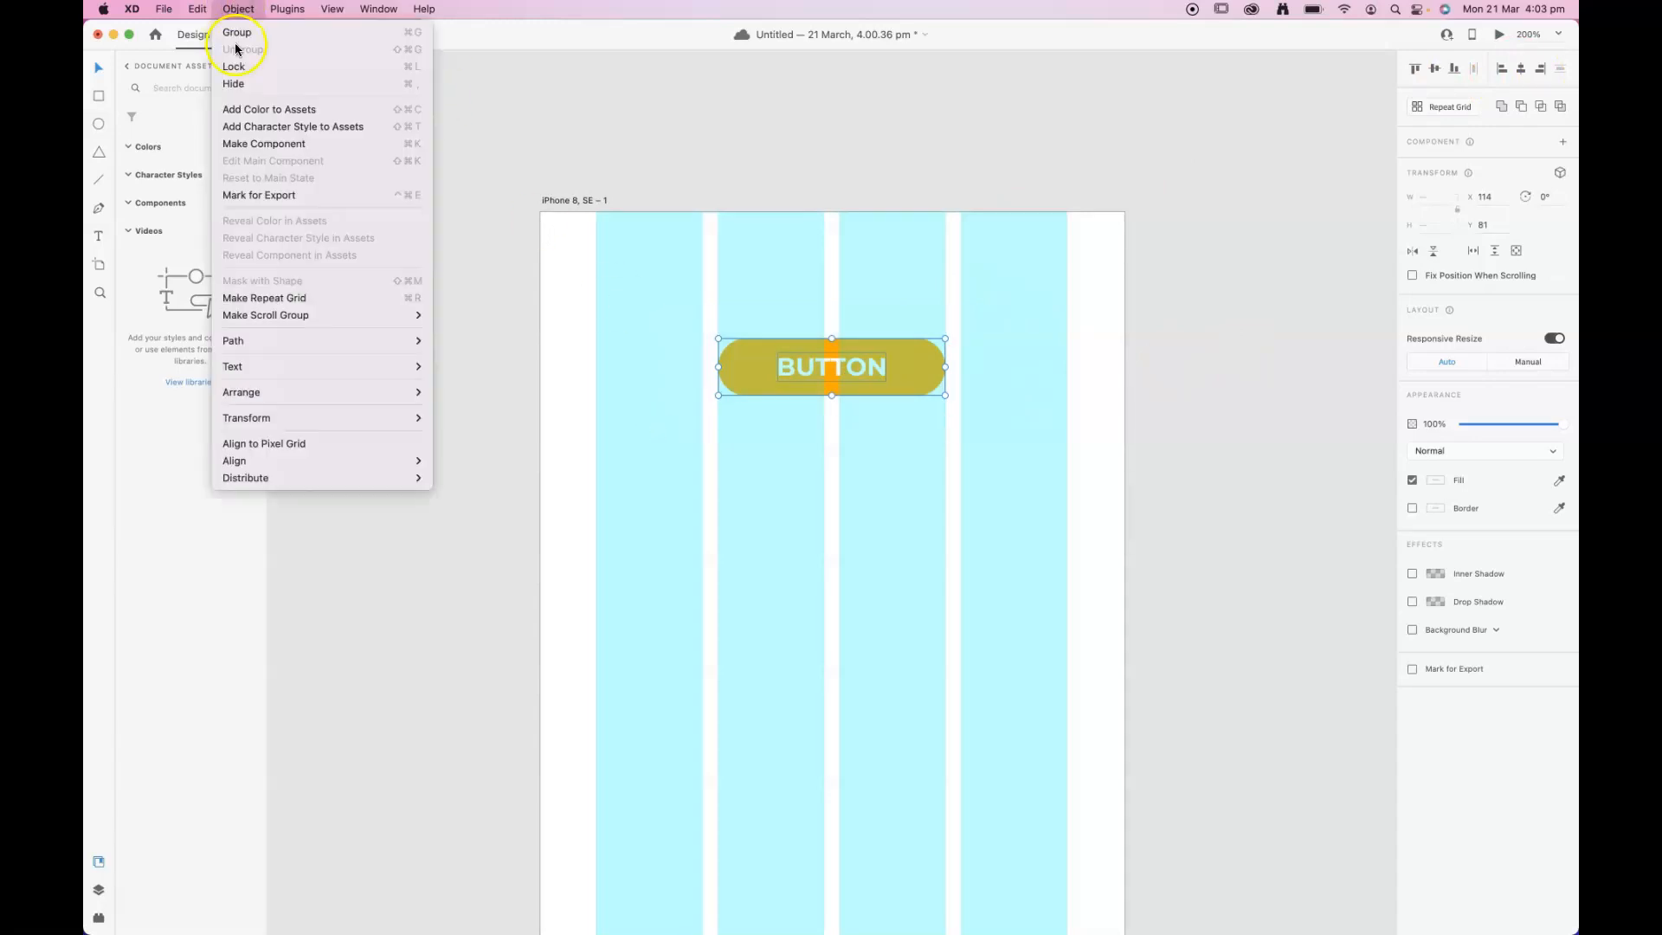
left_click(237, 33)
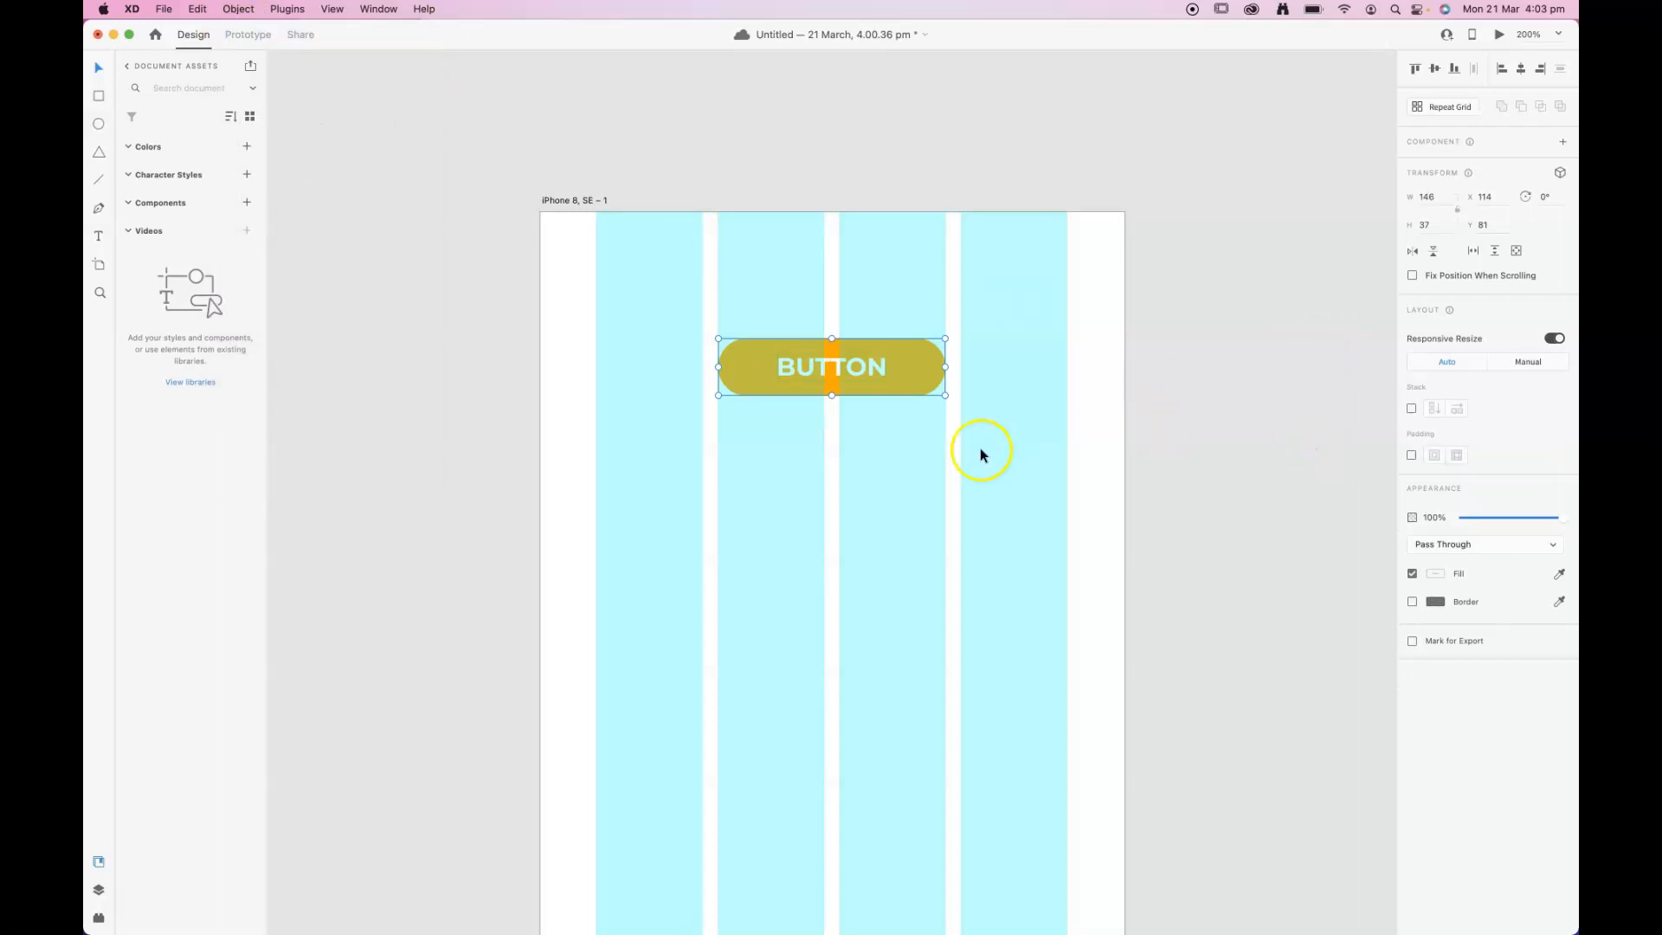
left_click_drag(872, 372, 868, 415)
left_click(1412, 456)
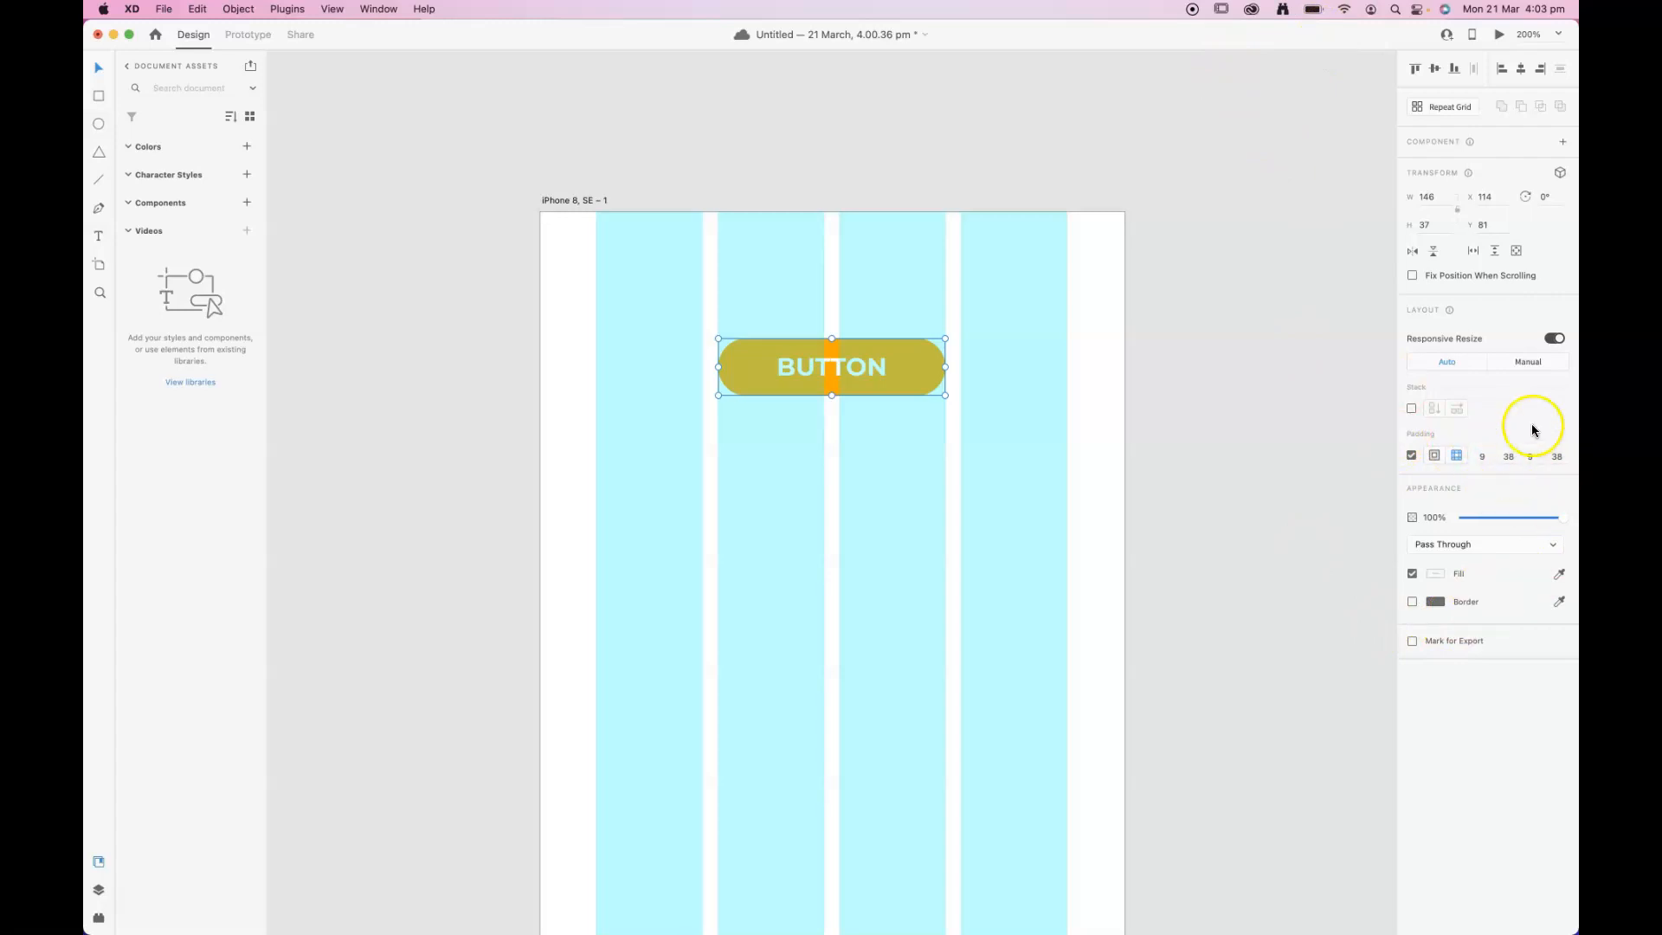
Step: Test the button's padding by inserting BIG before the BUTTON label and removing it again
double_click(863, 365)
double_click(850, 366)
left_click(779, 371)
type("Bib")
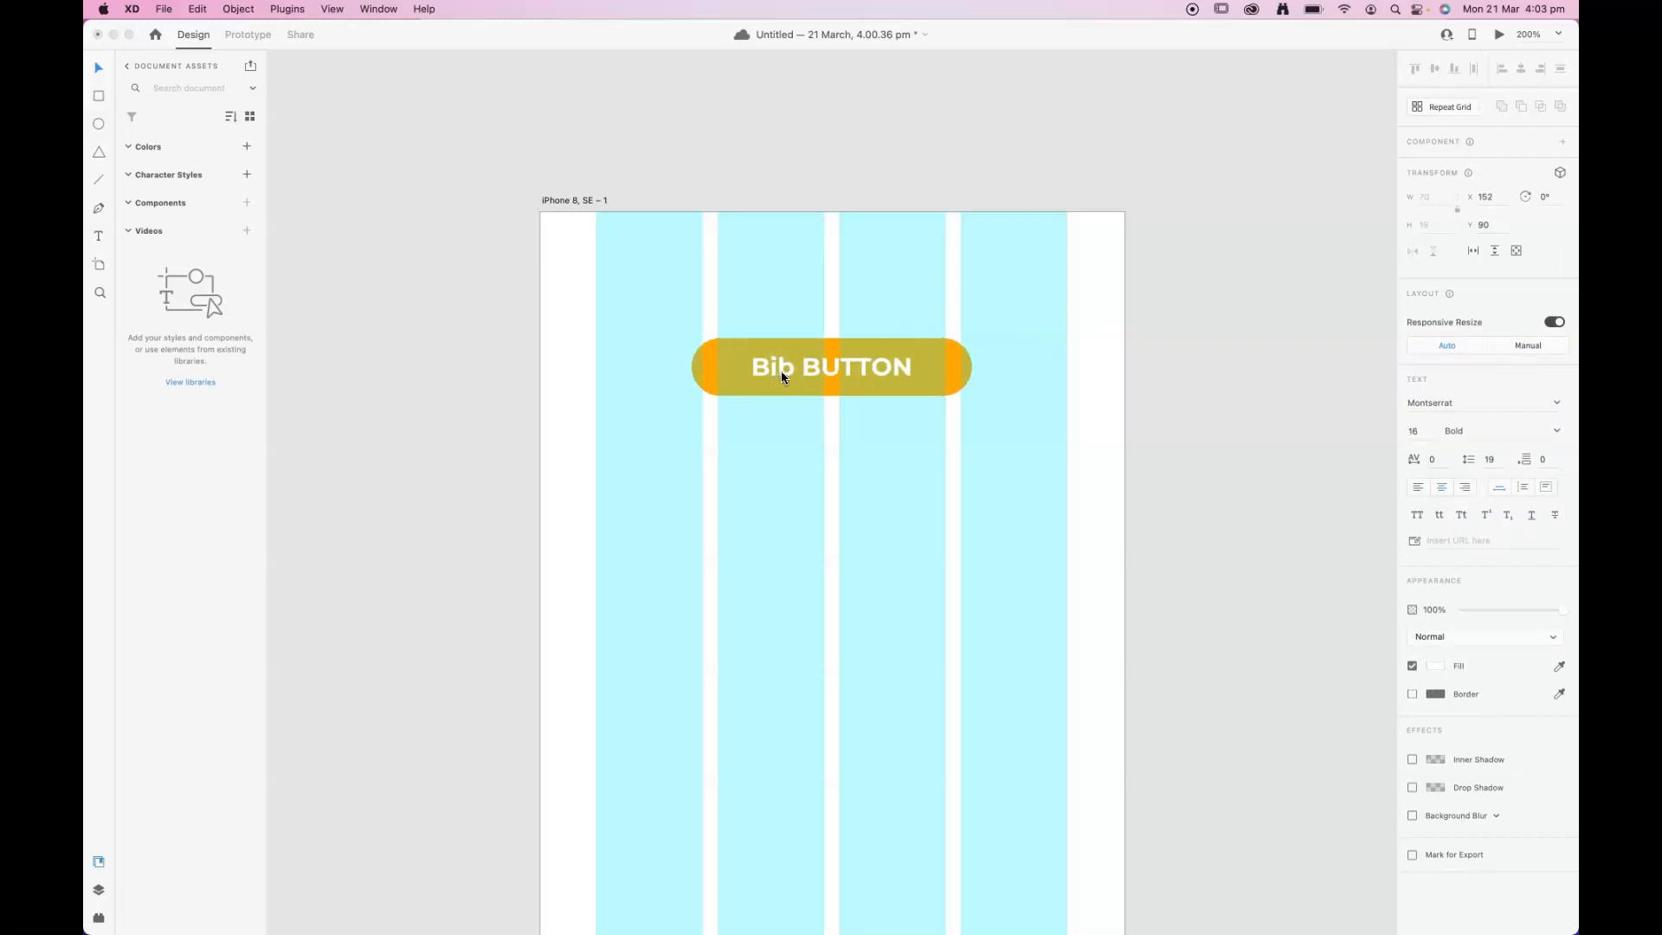
key("BackSpace")
key("BackSpace")
key("BackSpace")
type("IG")
key("BackSpace")
key("BackSpace")
key("BackSpace")
key("BackSpace")
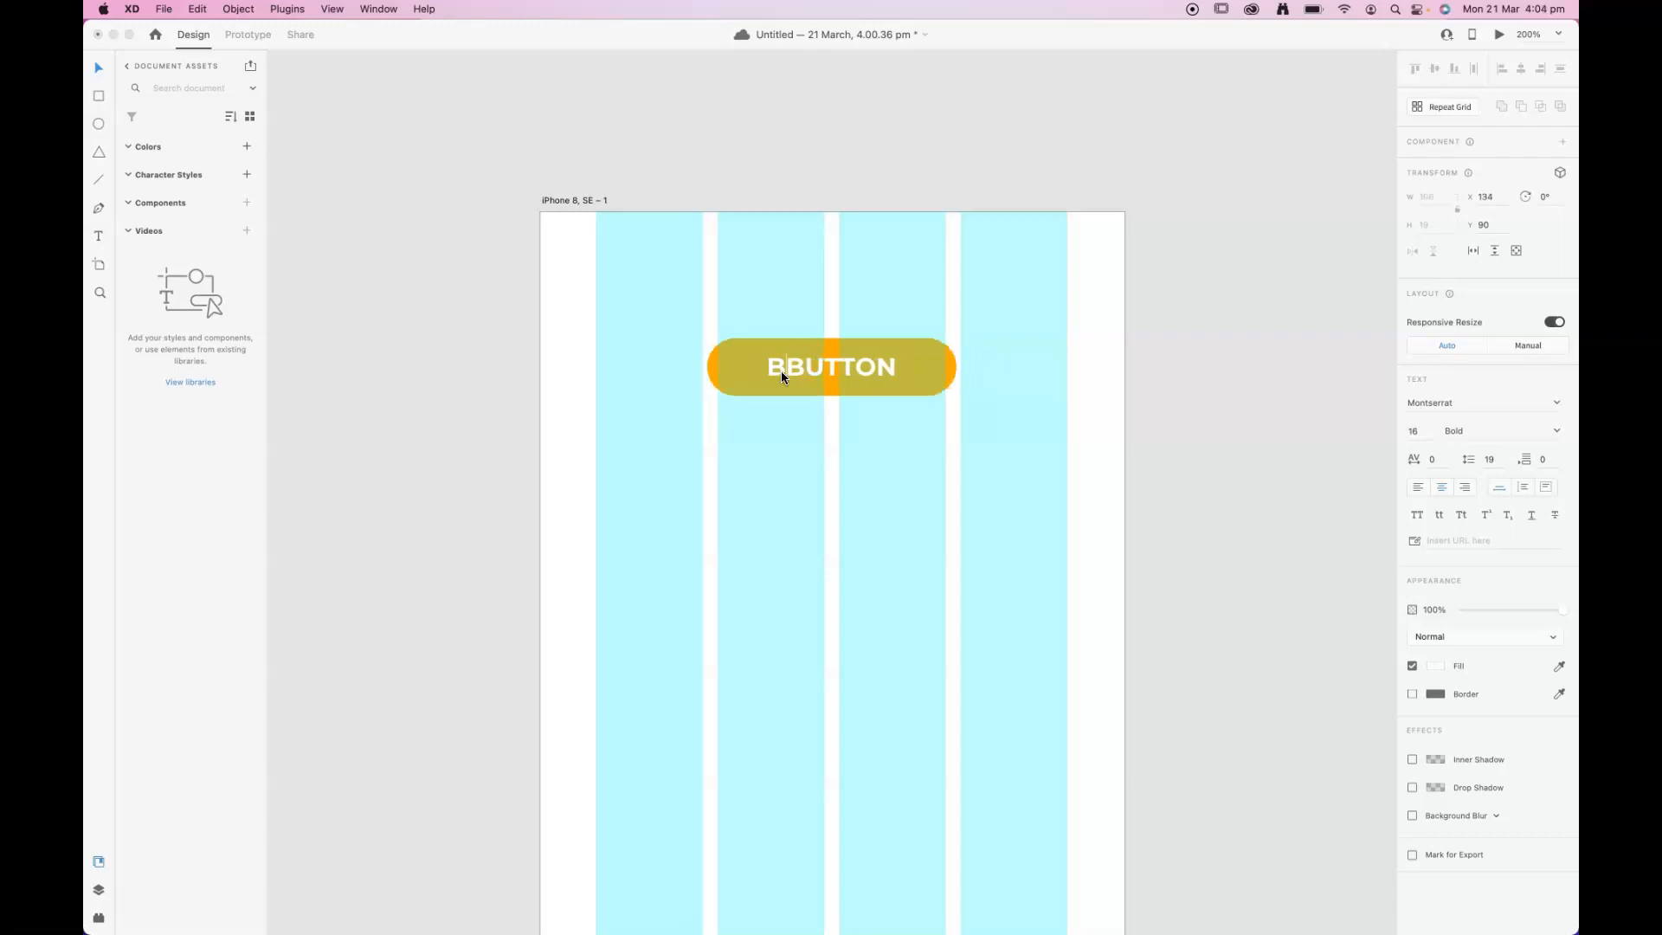
left_click(99, 72)
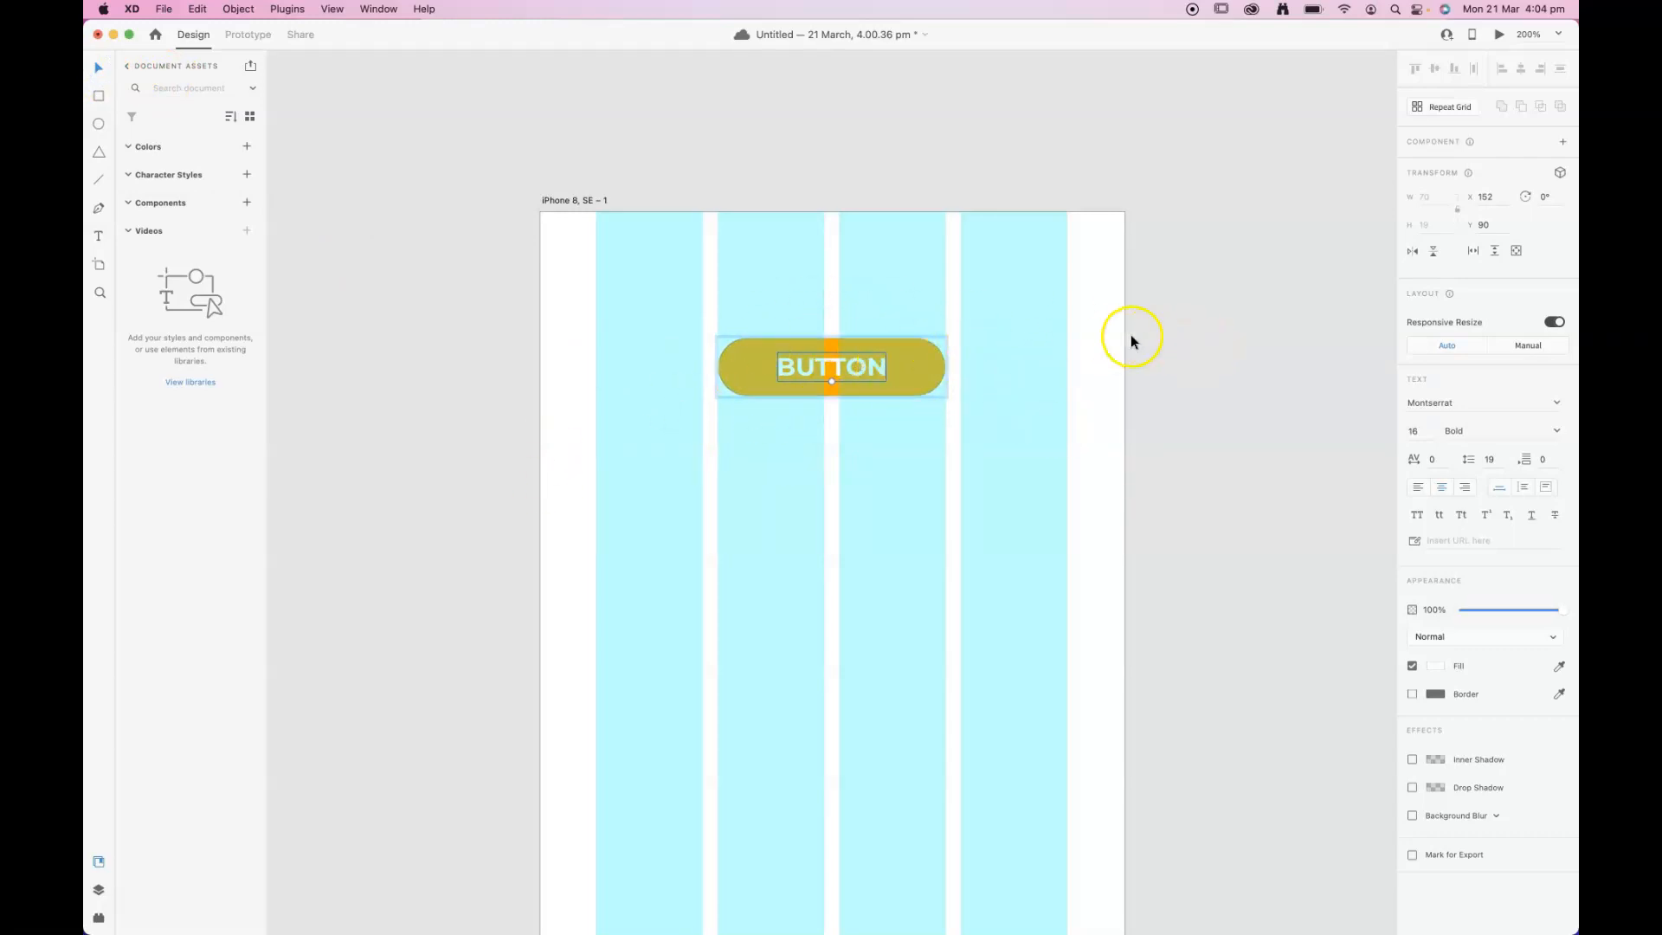
left_click(1229, 328)
Step: Turn the grouped orange button into a component and rename it Button in the document assets
left_click(895, 363)
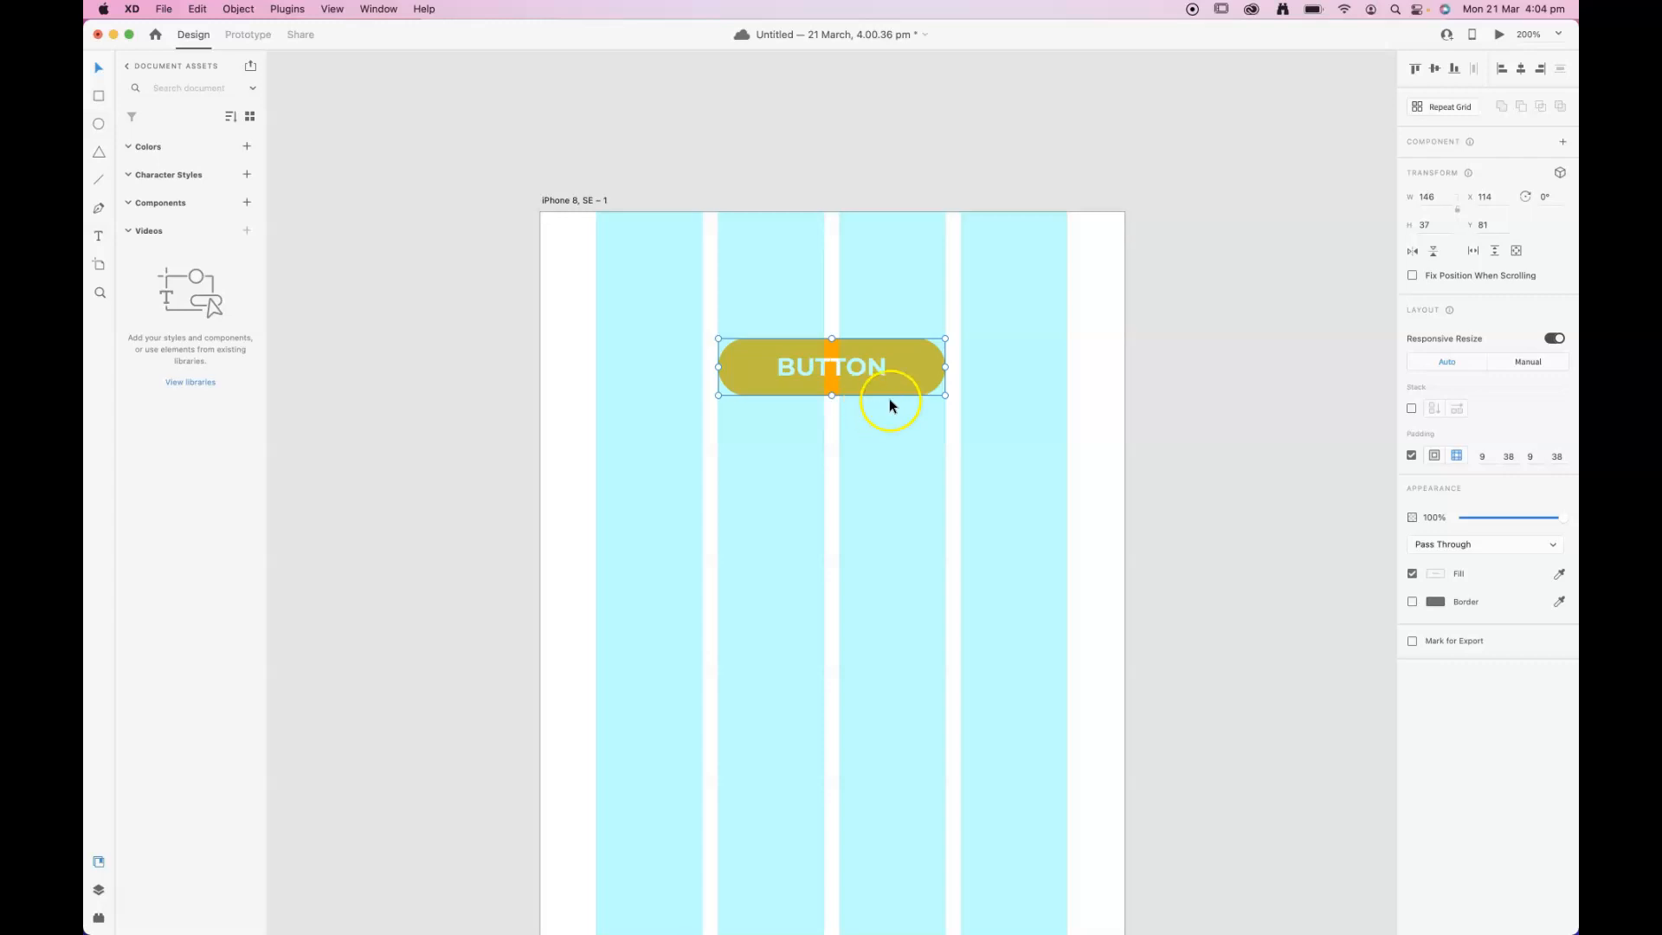
left_click(238, 9)
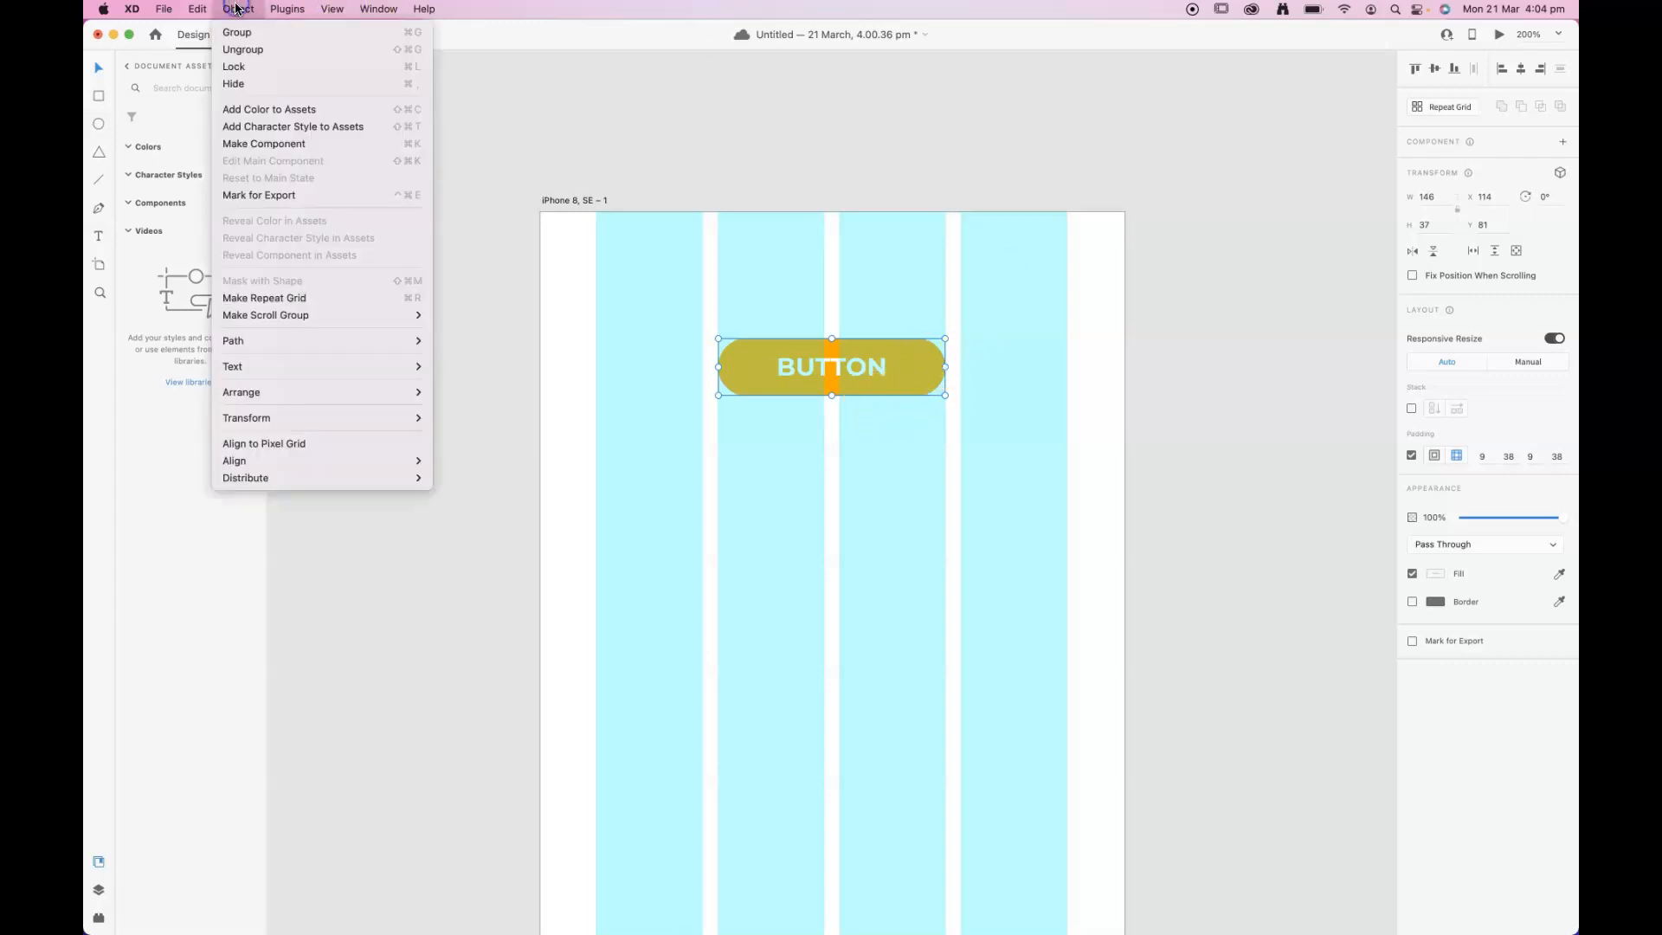
left_click(266, 144)
right_click(875, 366)
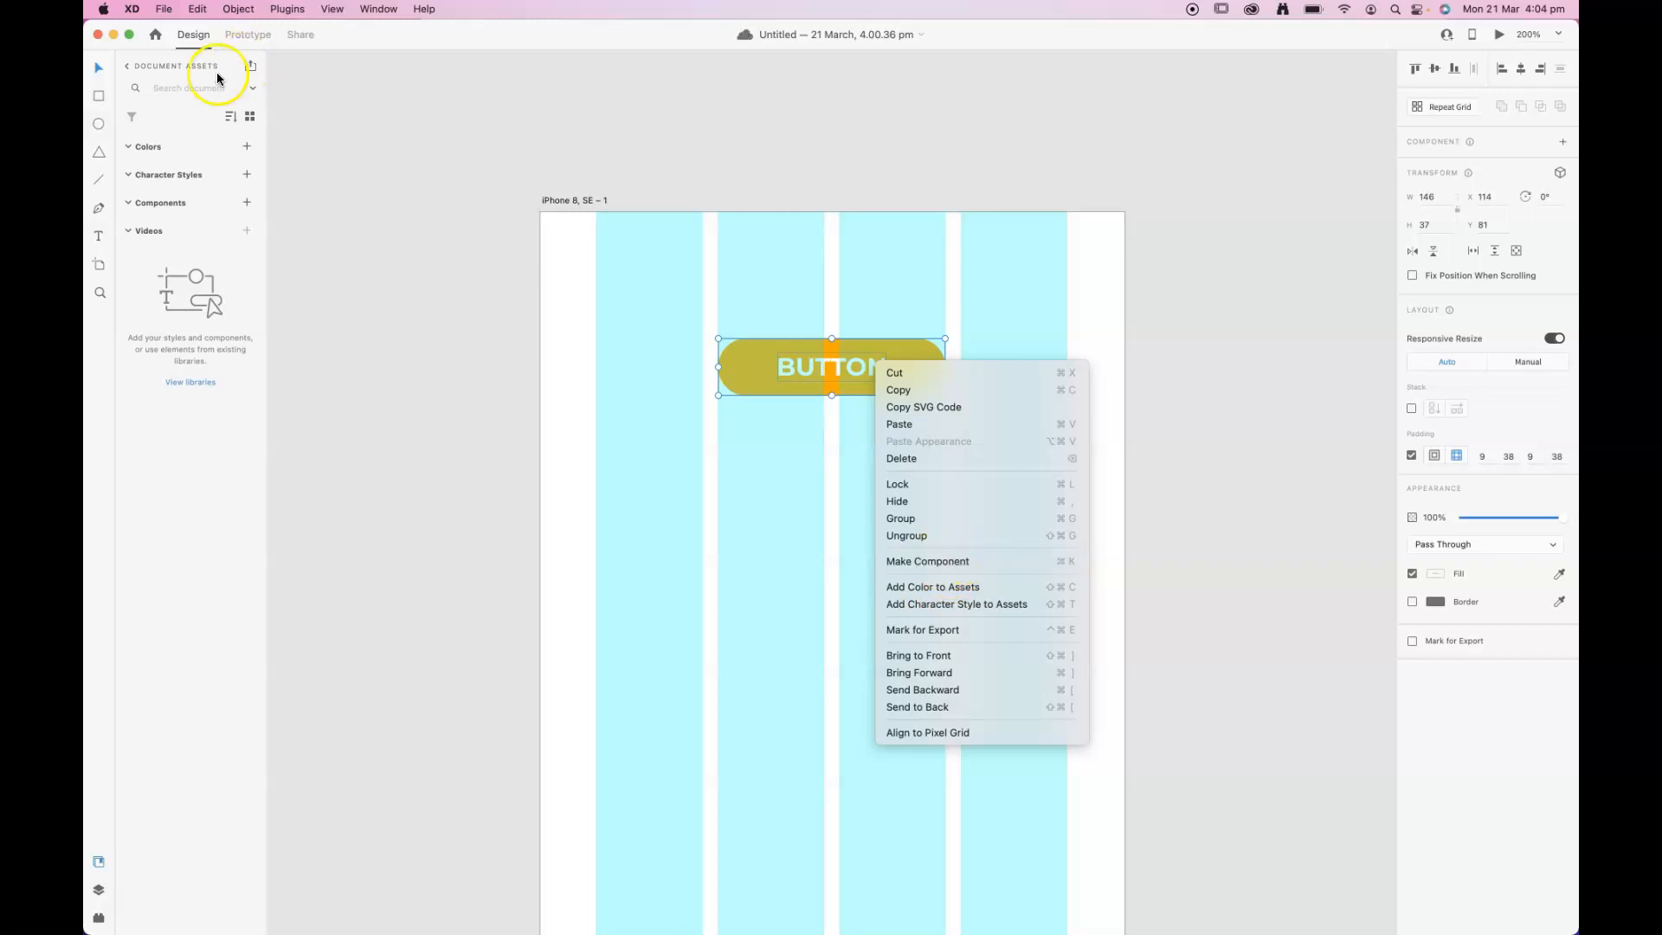
left_click(408, 78)
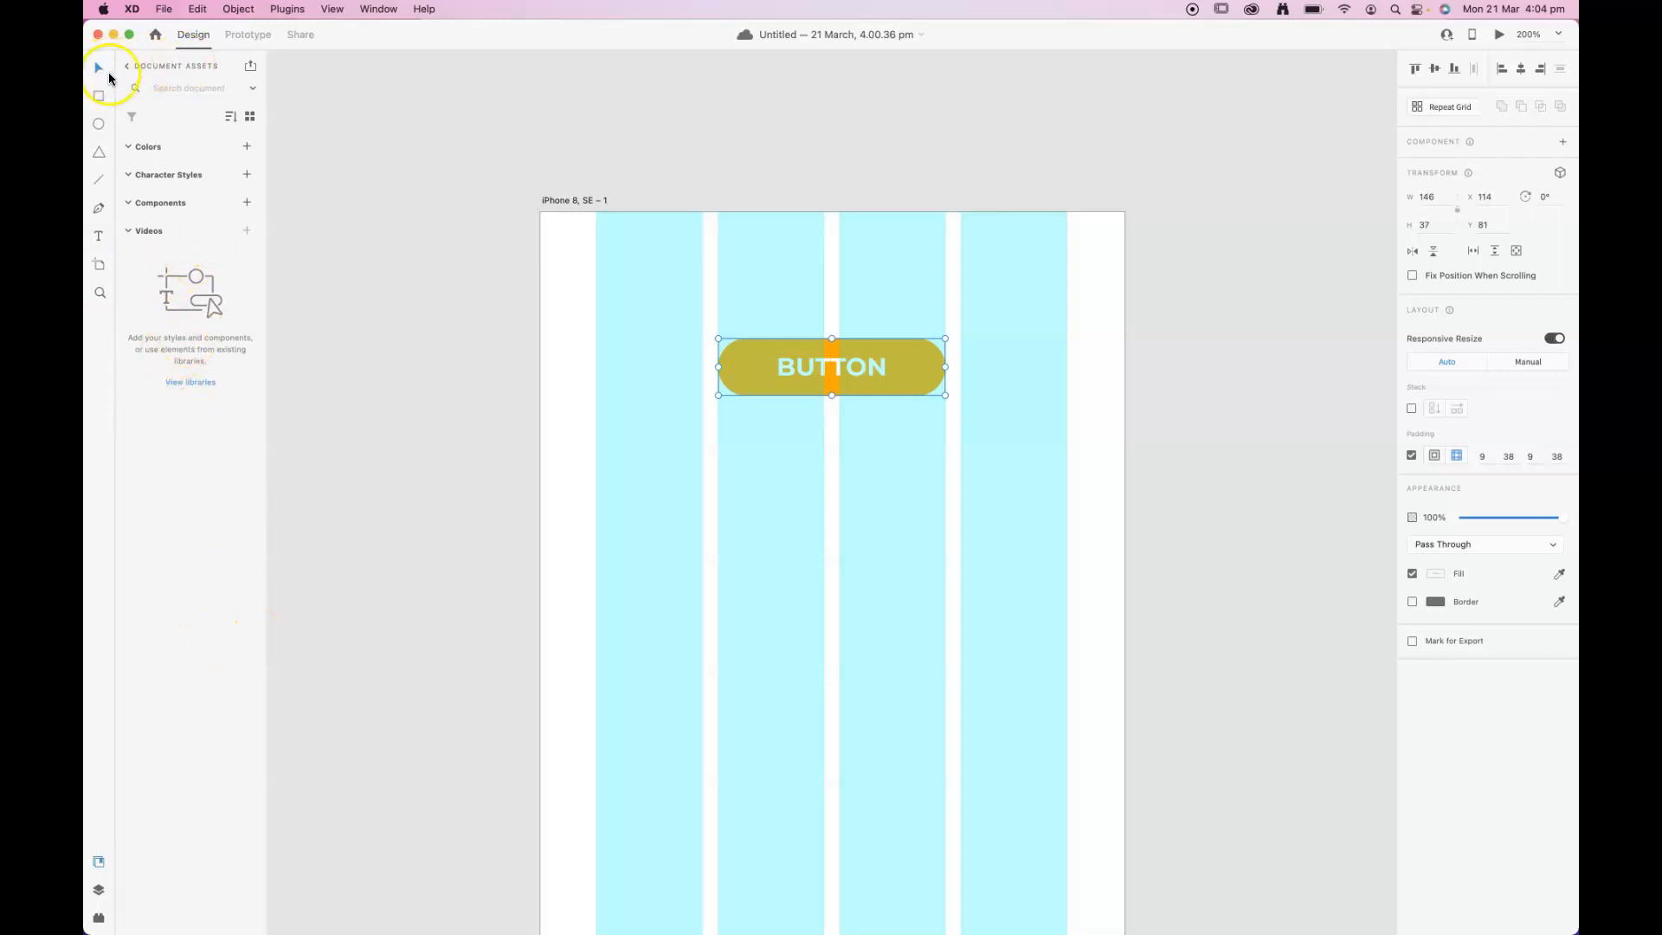
left_click(100, 861)
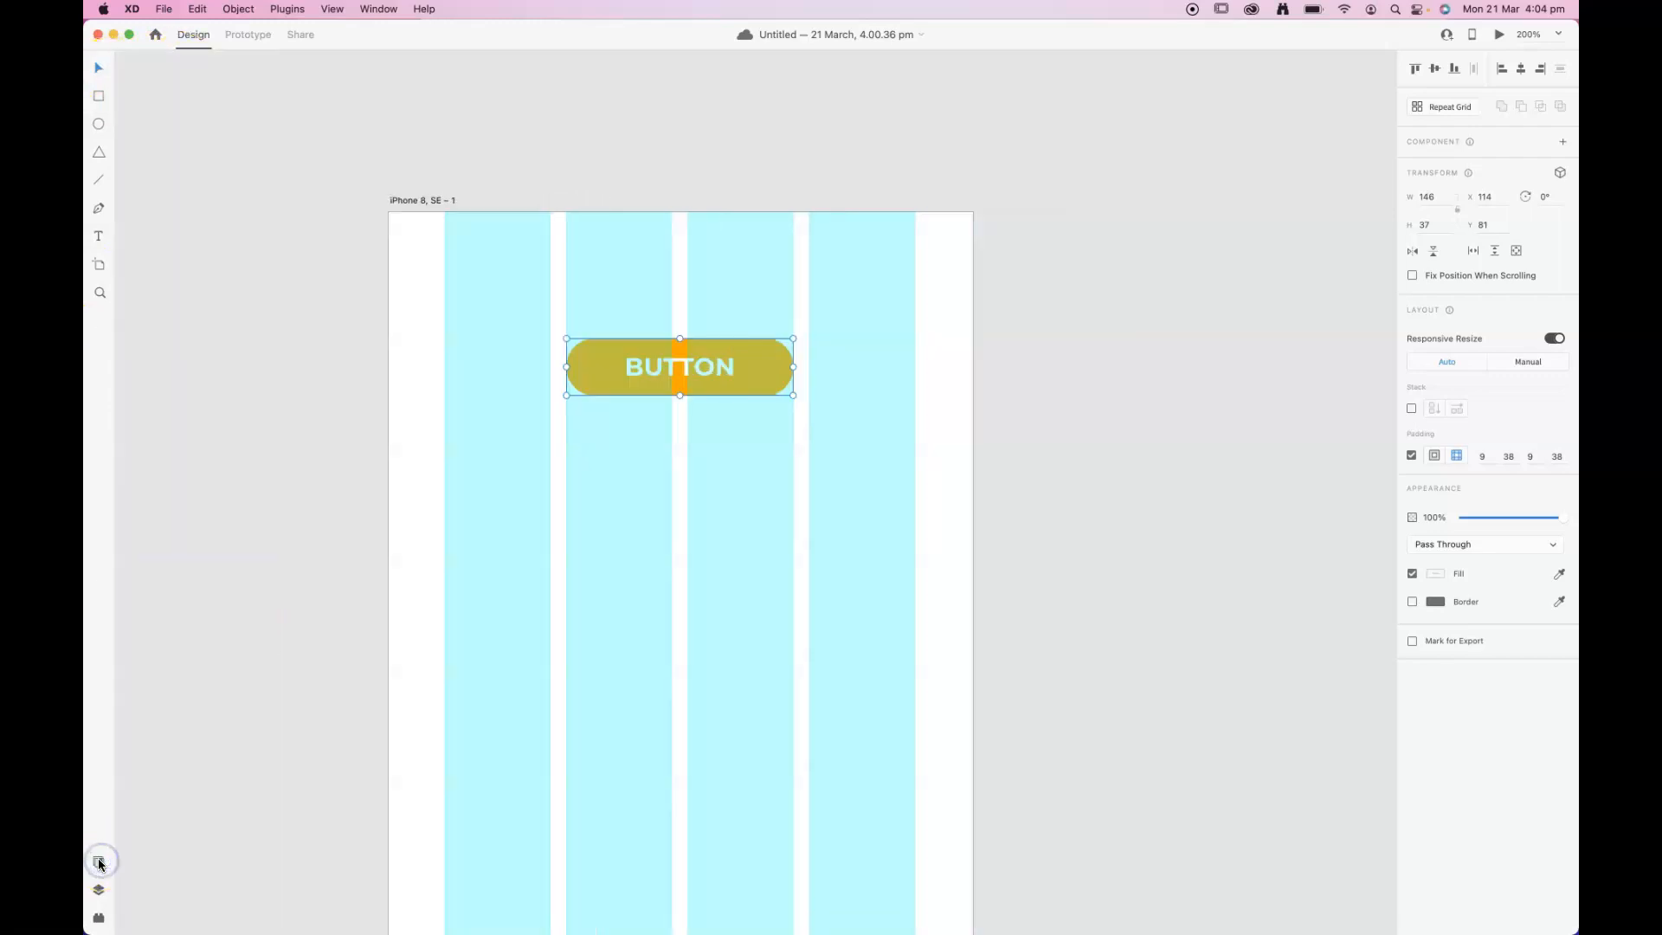
left_click(100, 861)
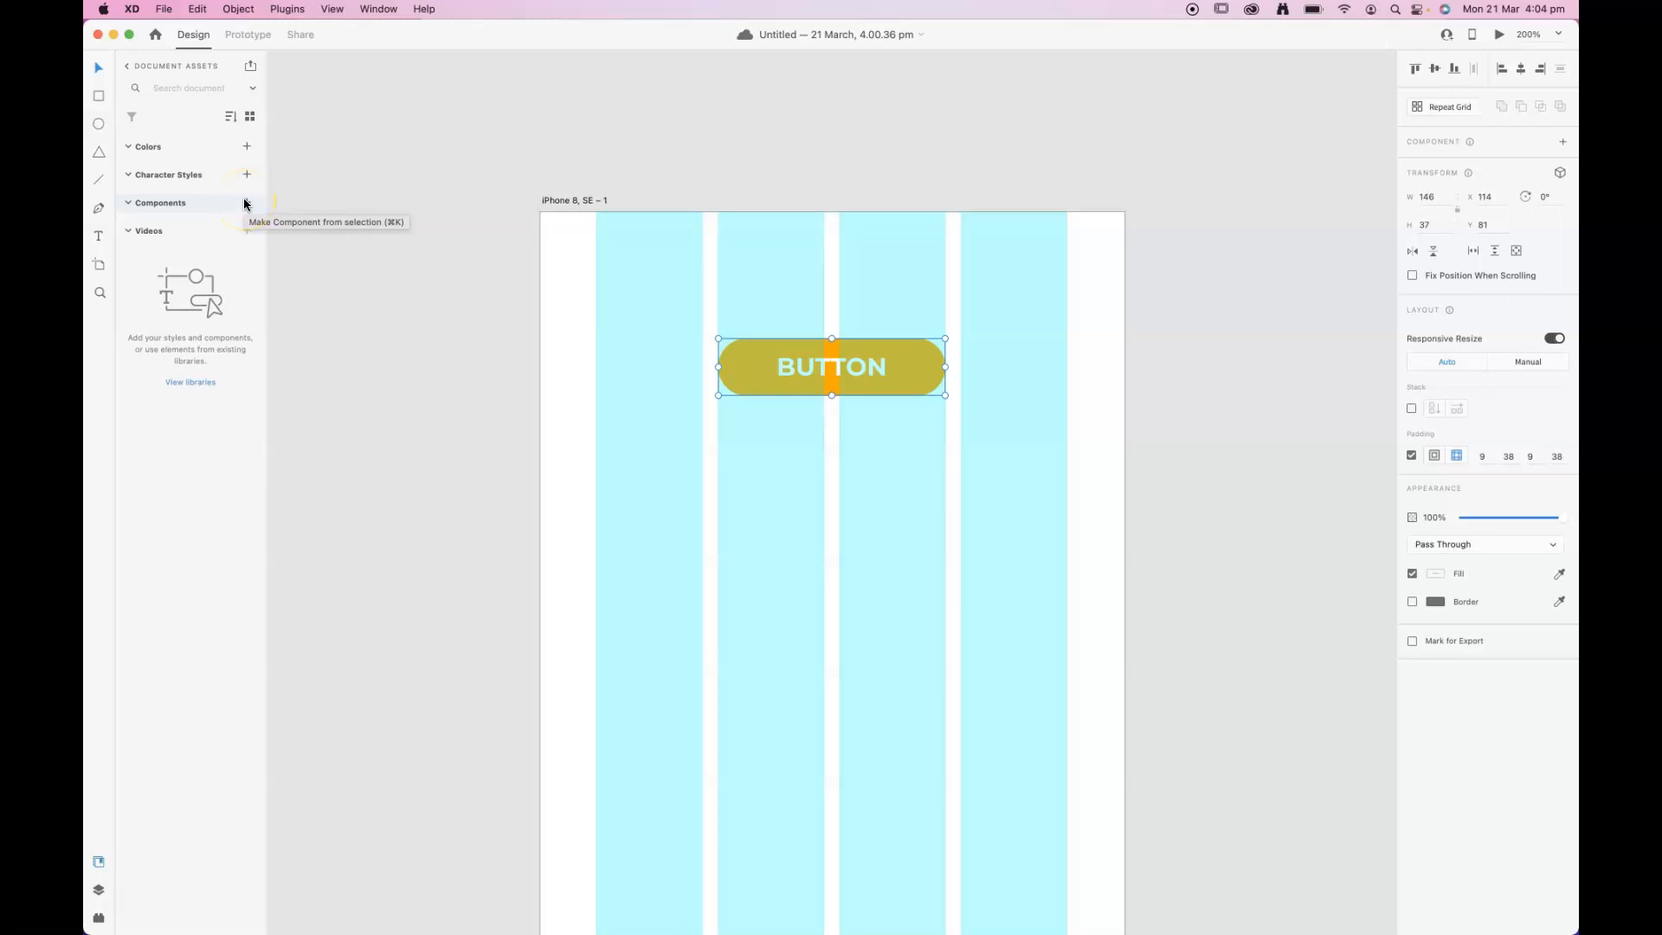
left_click(1563, 144)
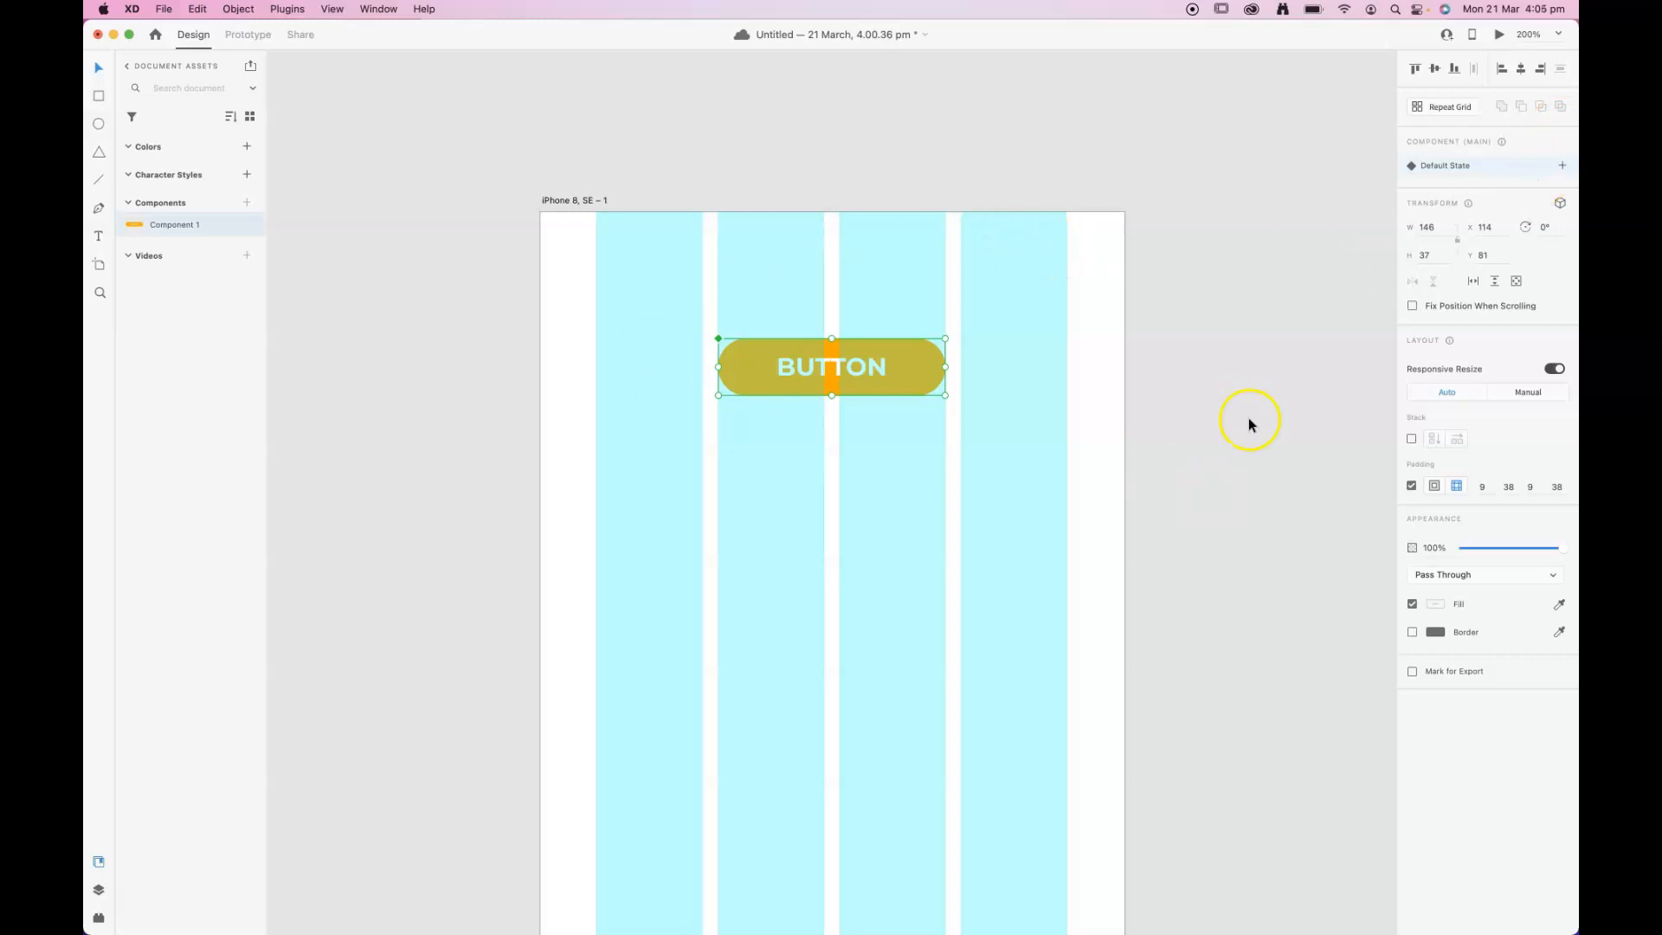
double_click(169, 229)
type("Button")
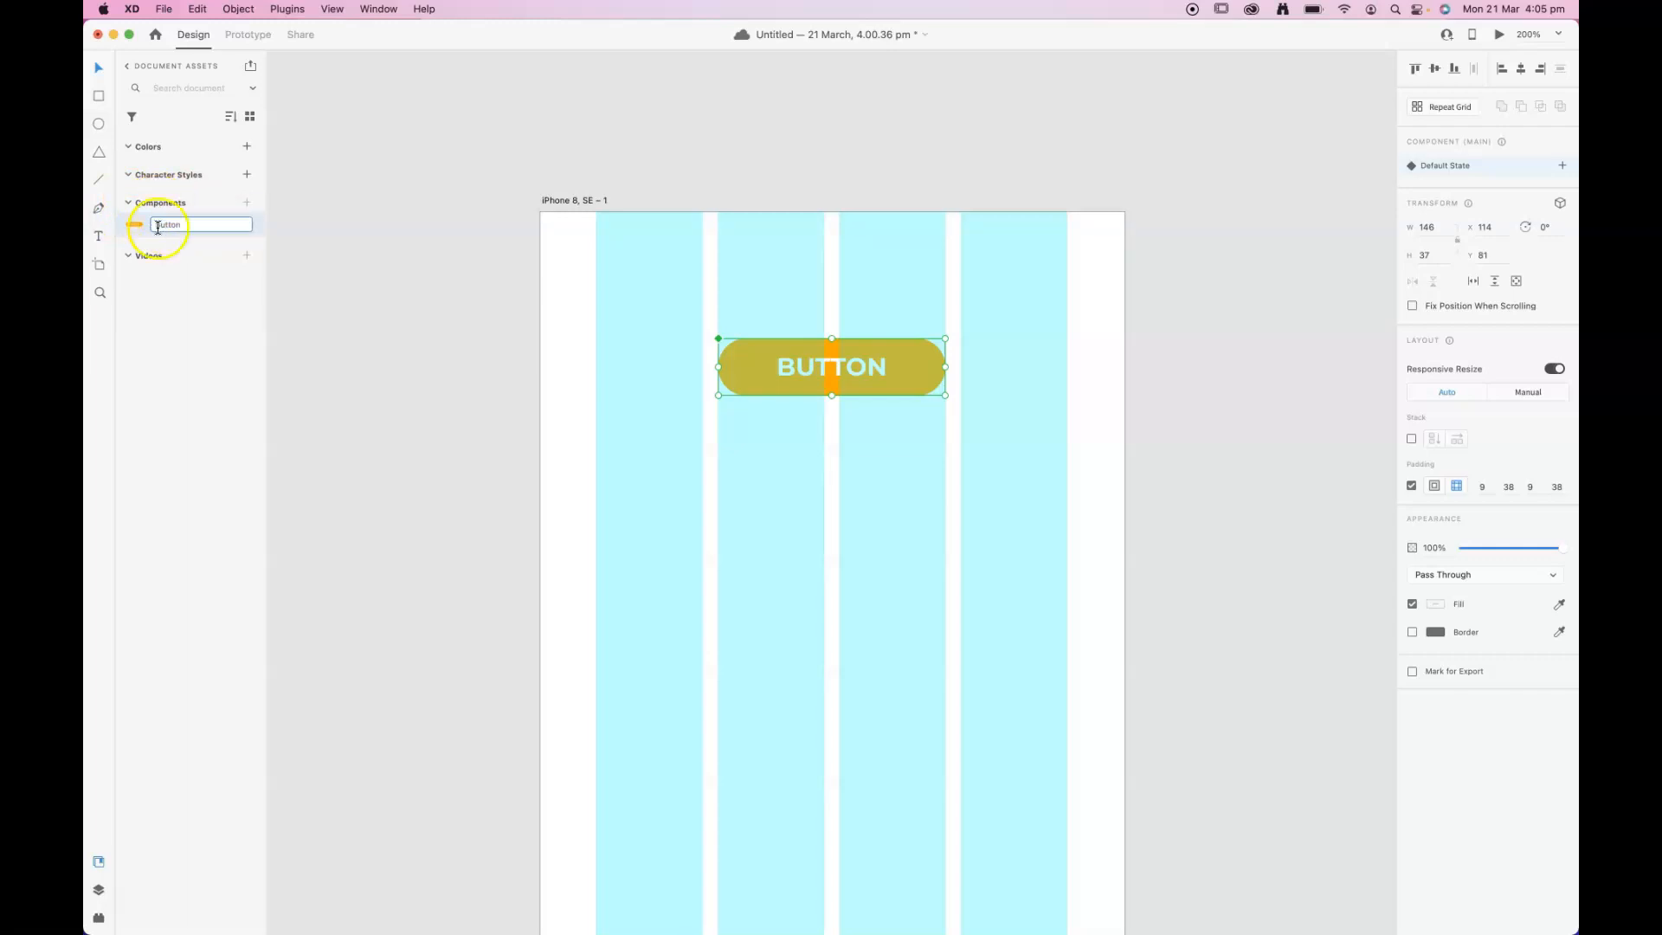
Step: Set the BUTTON label inside the main component to uppercase text
double_click(855, 366)
double_click(843, 369)
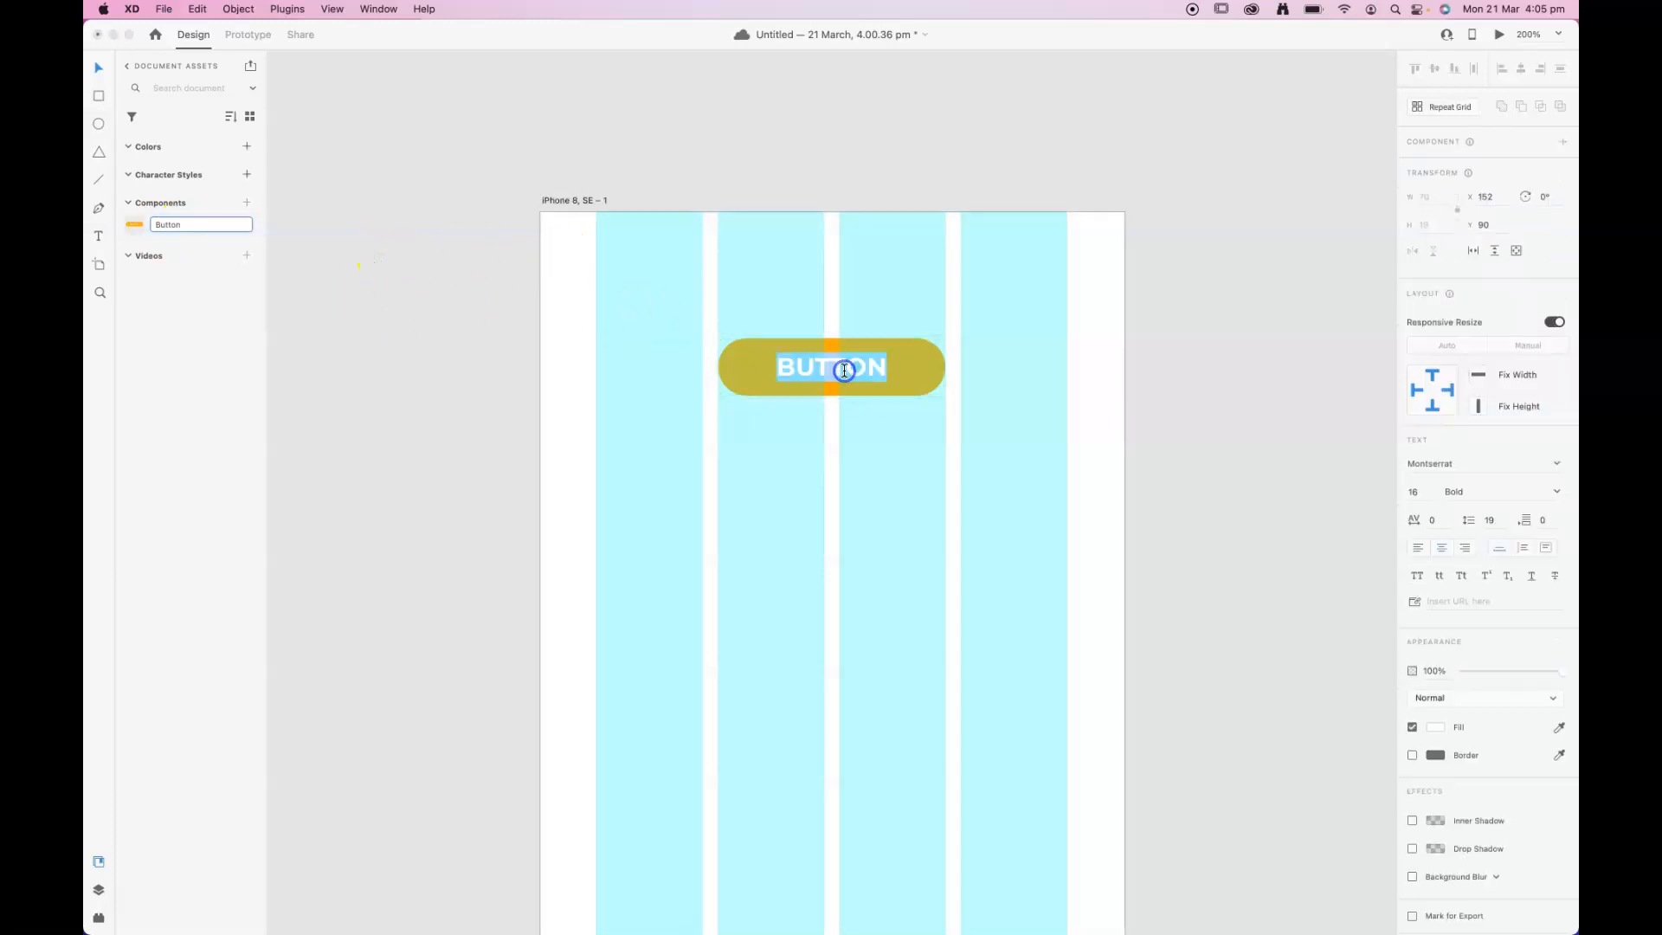
left_click(1418, 575)
left_click(99, 67)
left_click(439, 151)
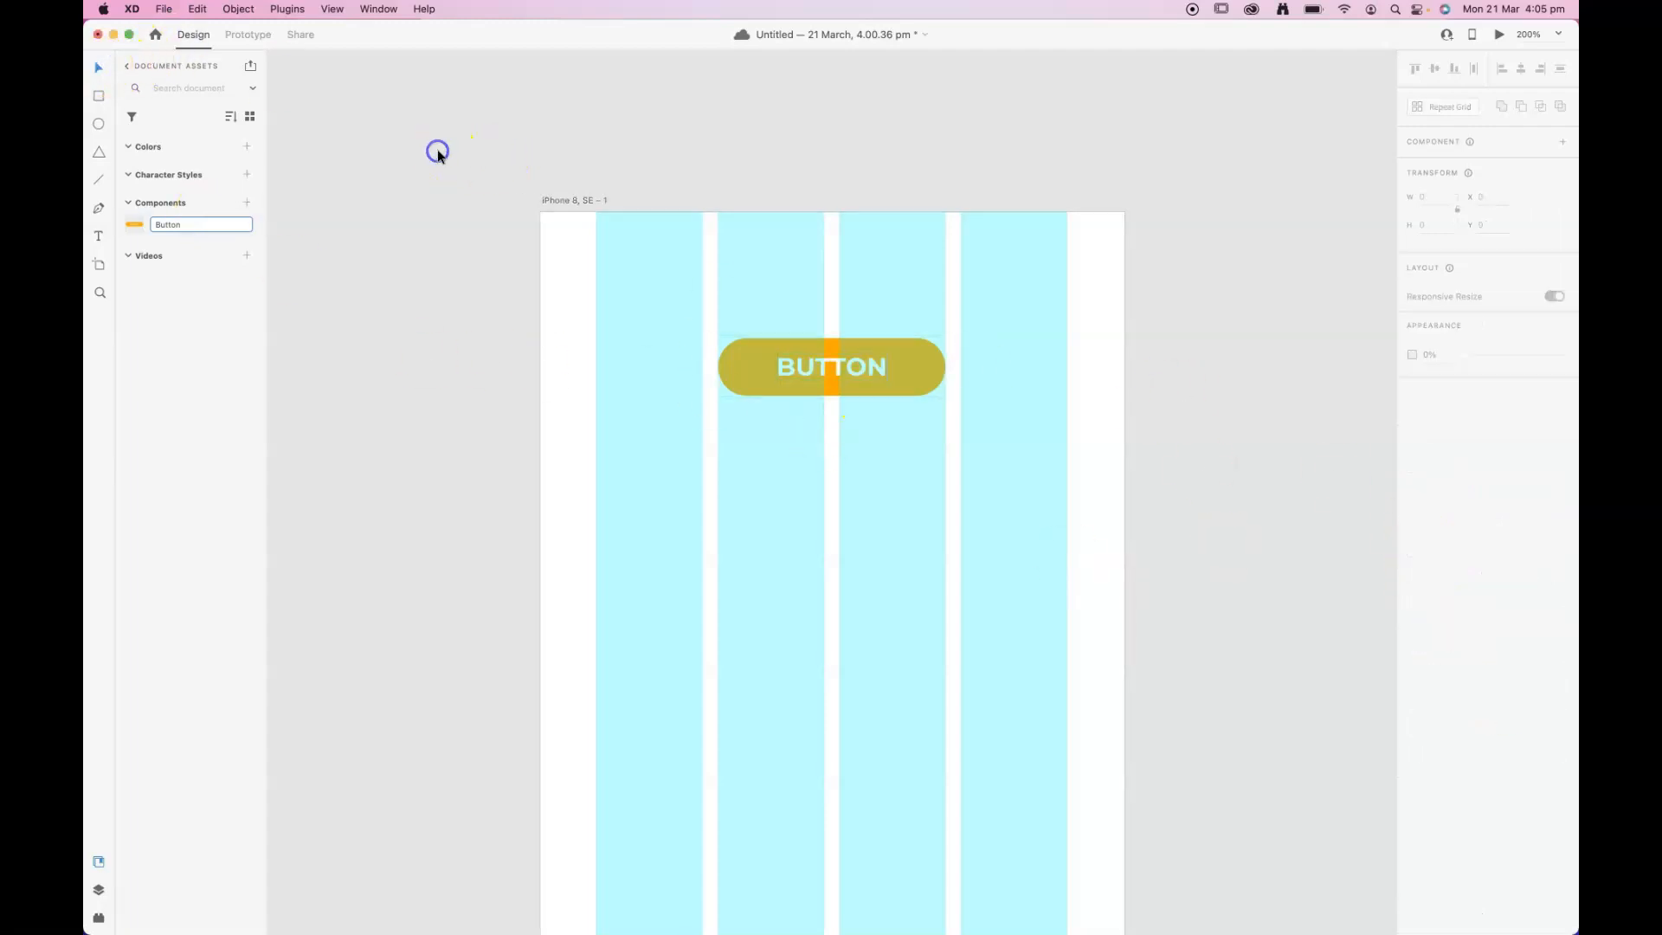
Step: Delete the main button from the artboard
left_click(875, 383)
key("Delete")
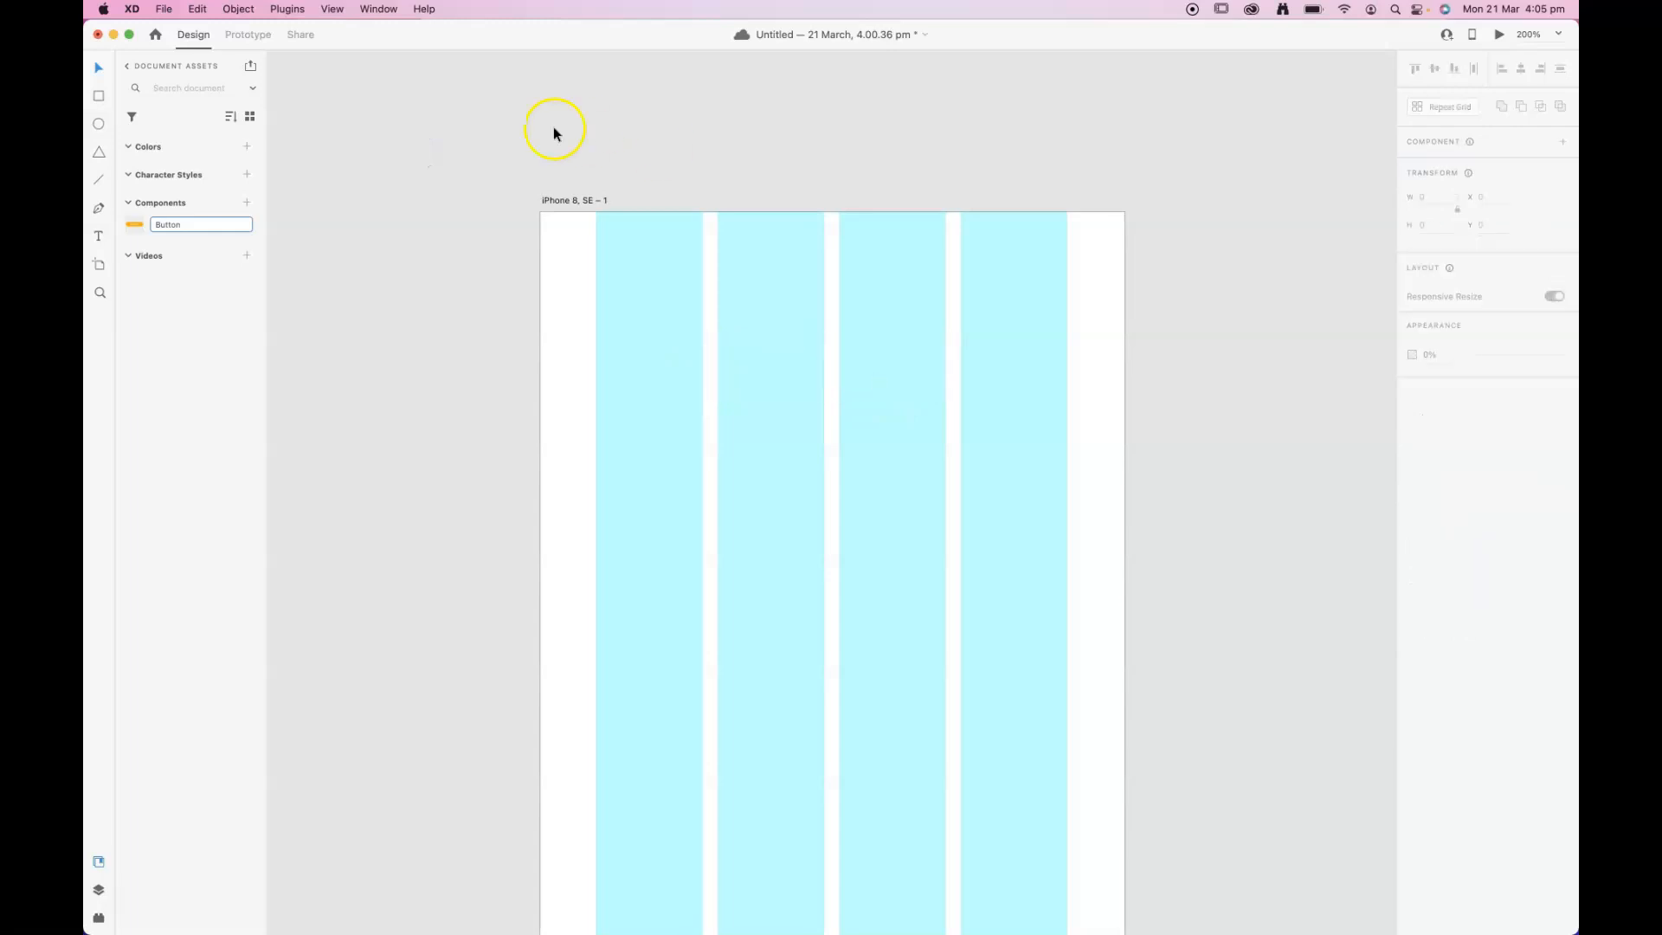
left_click(408, 224)
left_click(189, 338)
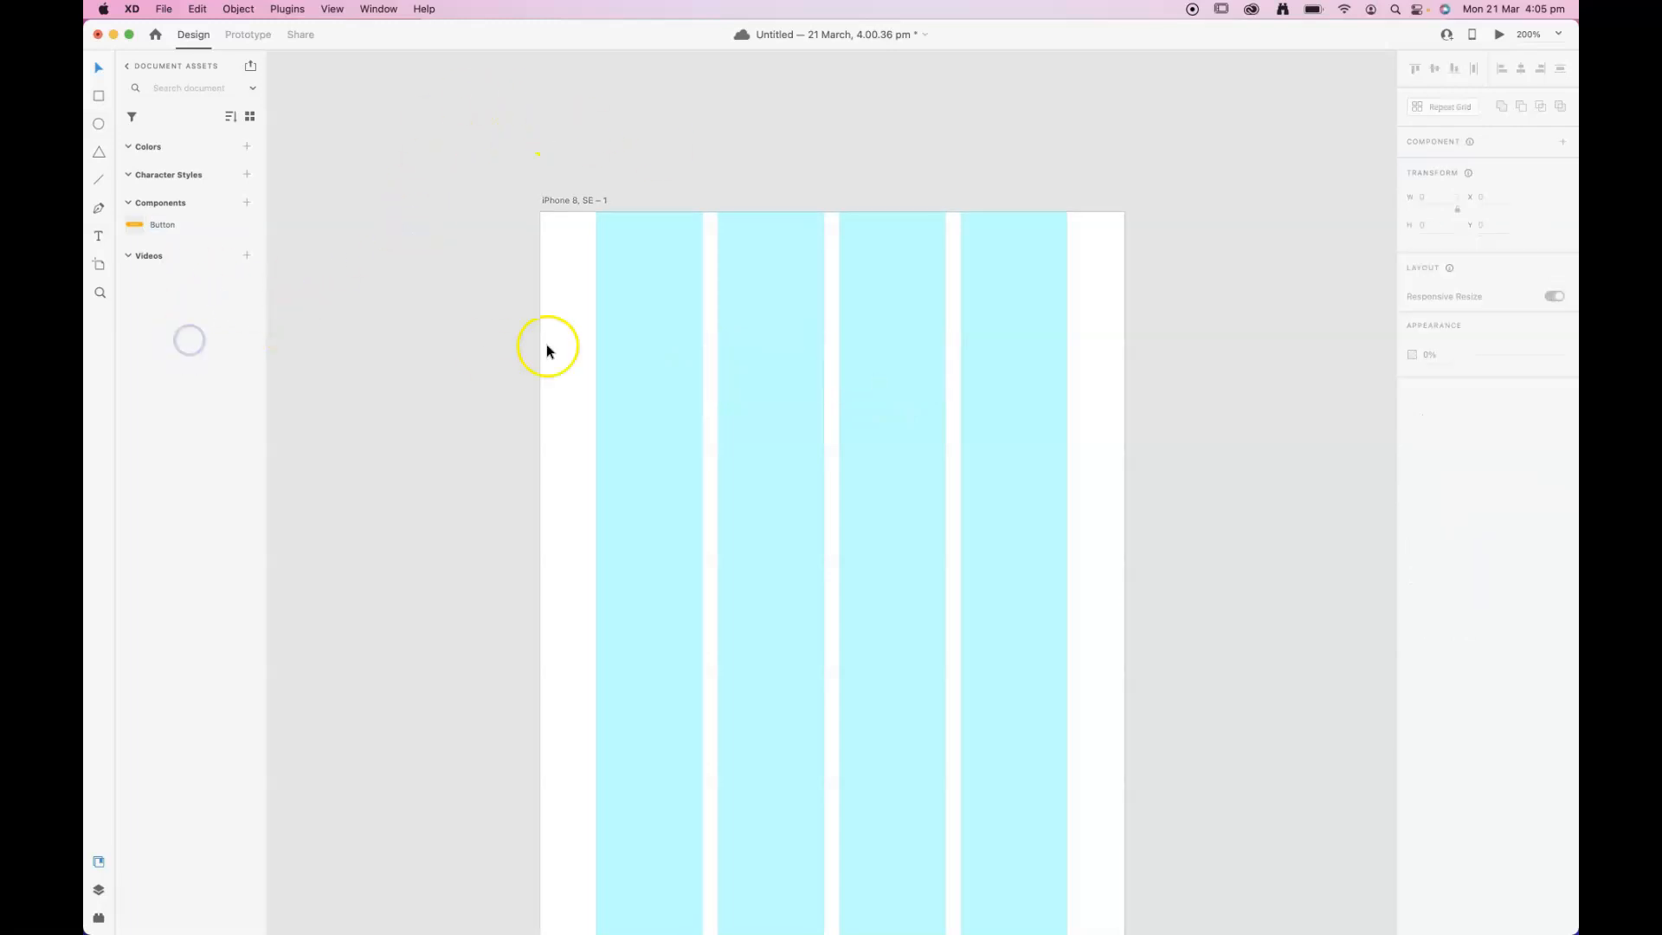
Step: Place three instances of the Button component from the assets in a vertical stack across the artboard's middle columns
left_click_drag(175, 238, 862, 354)
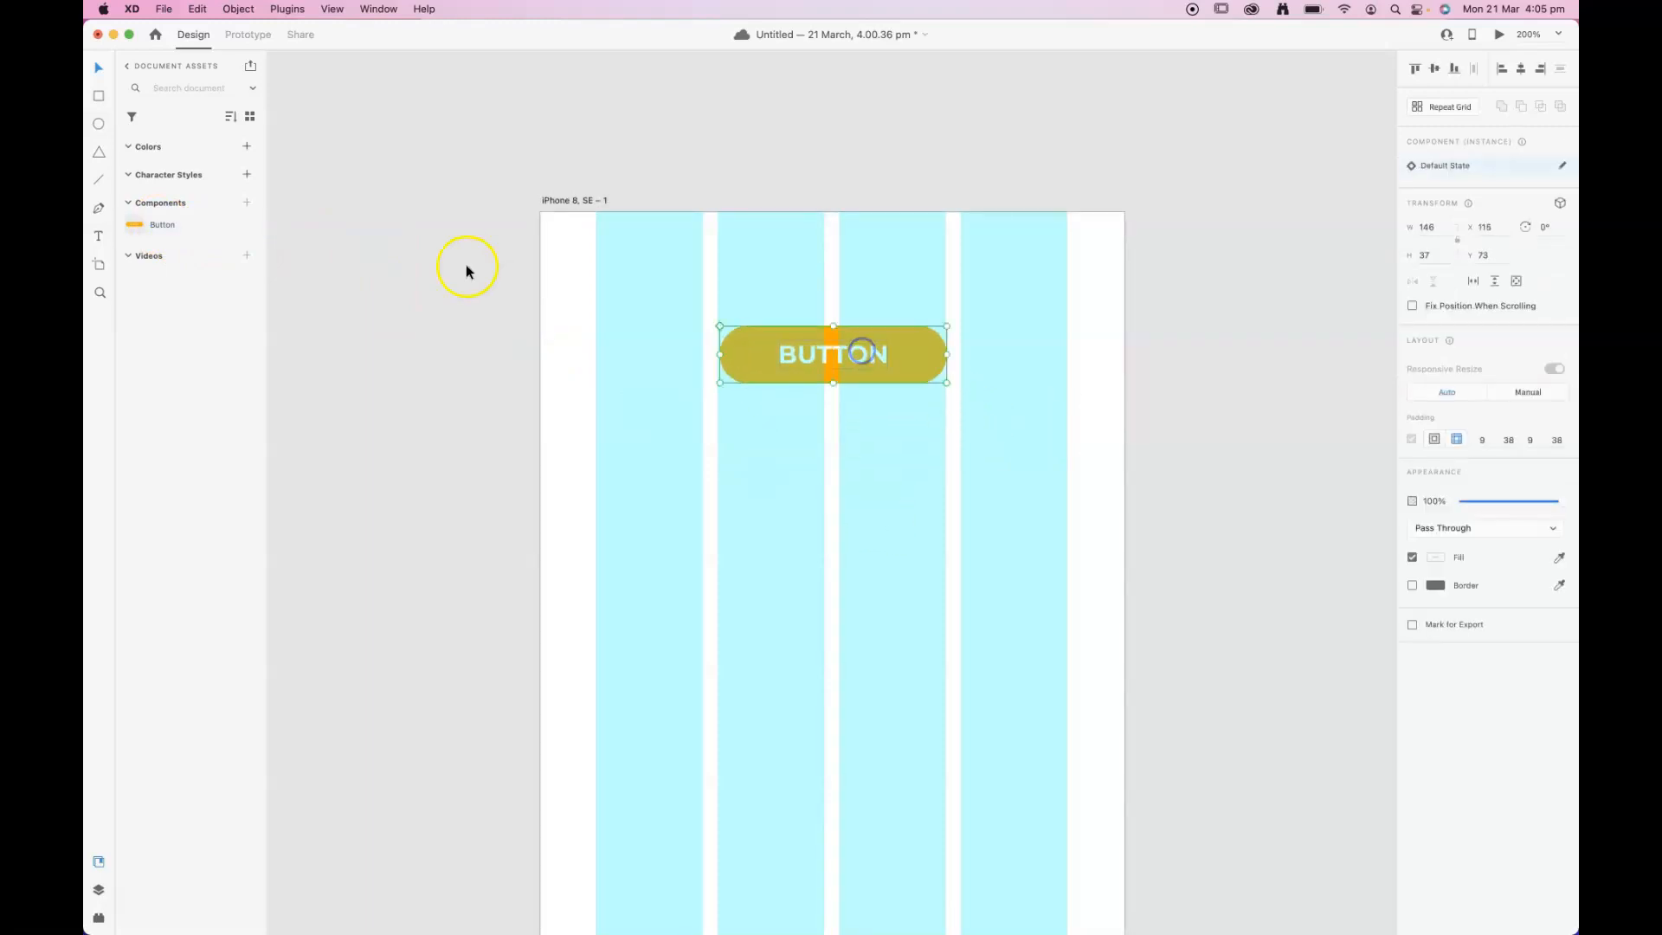
left_click_drag(164, 229, 838, 482)
left_click_drag(985, 506, 870, 449)
left_click_drag(164, 224, 816, 568)
left_click_drag(953, 599, 857, 572)
scroll(1014, 719, "down", 3)
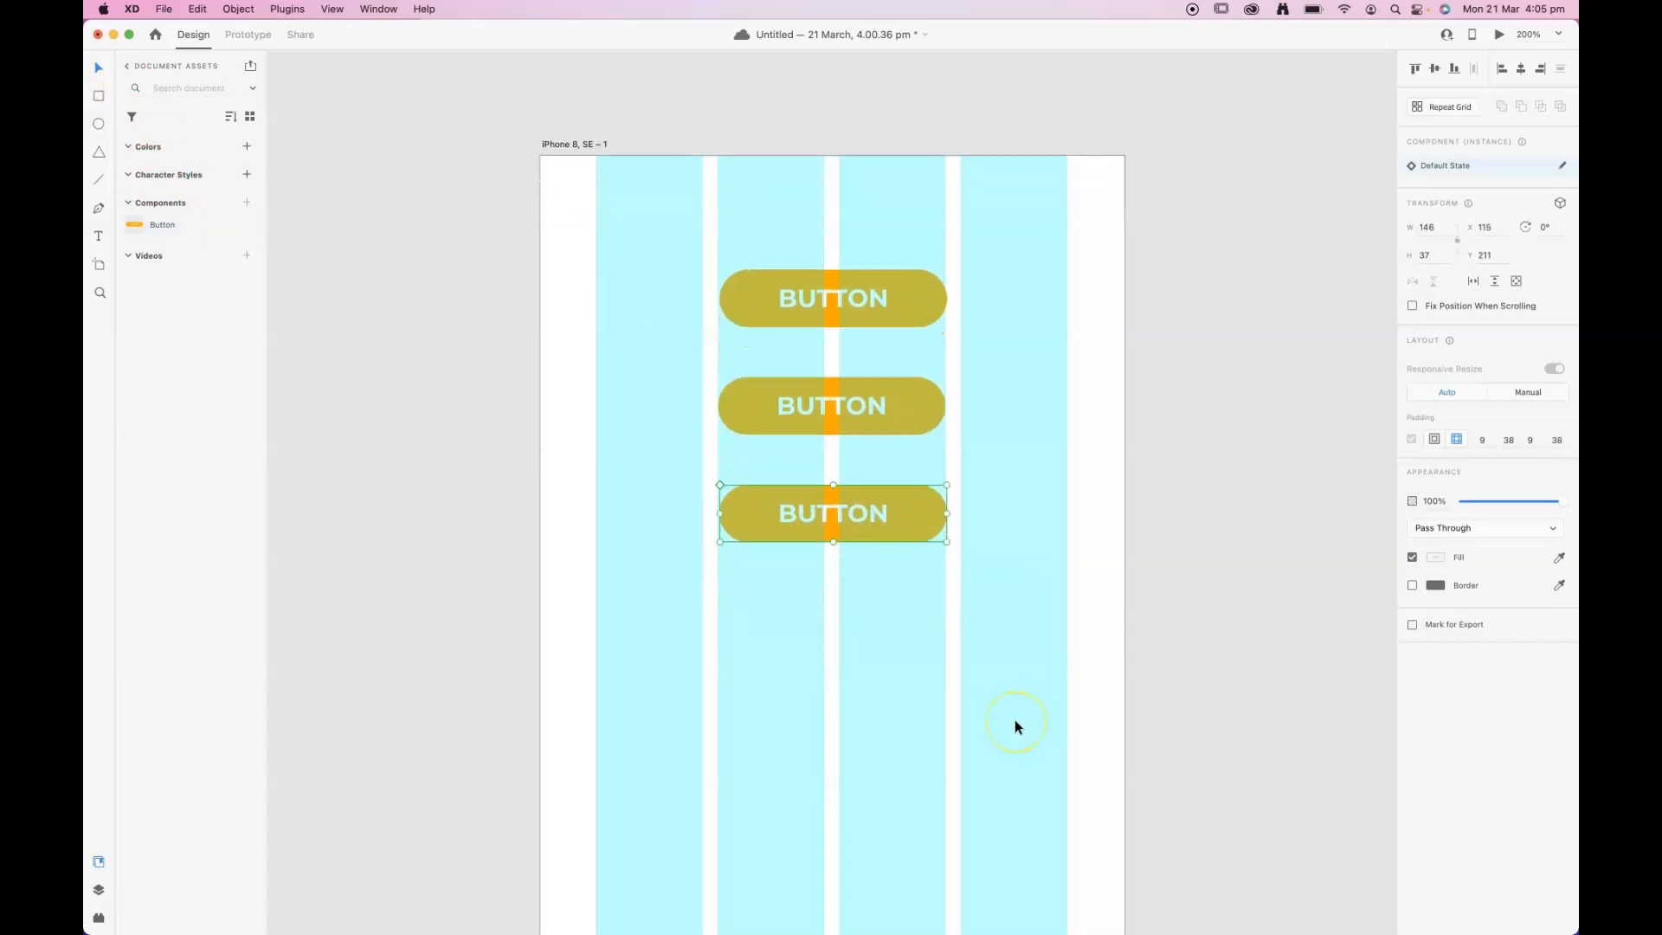
key("super+1")
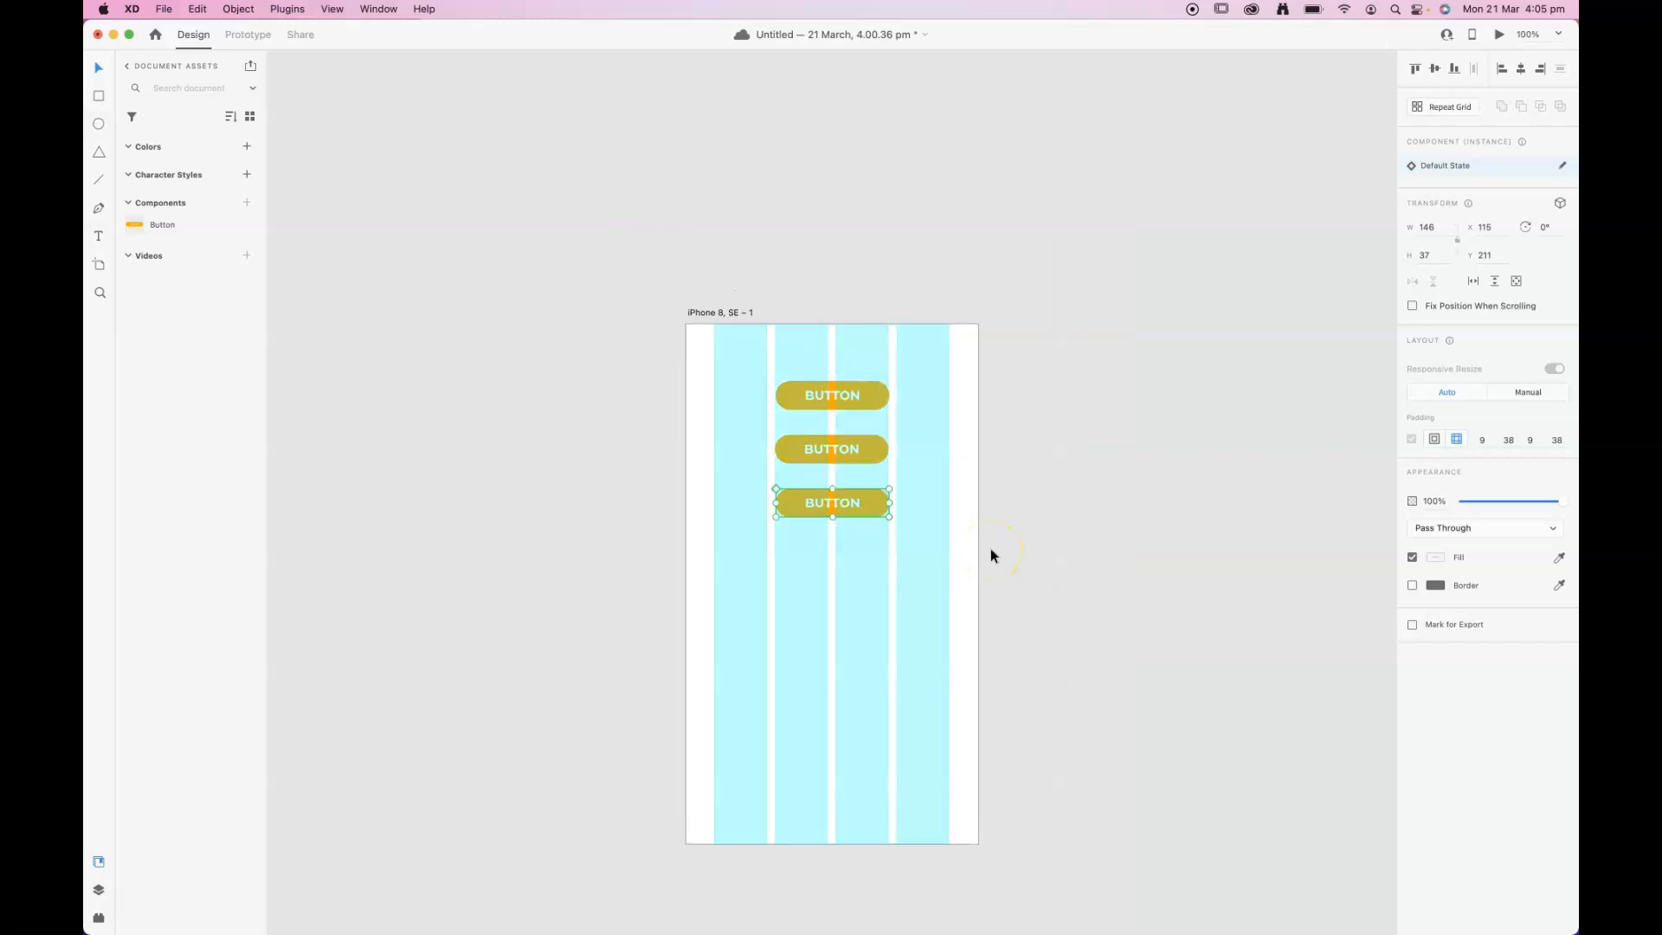
left_click(812, 184)
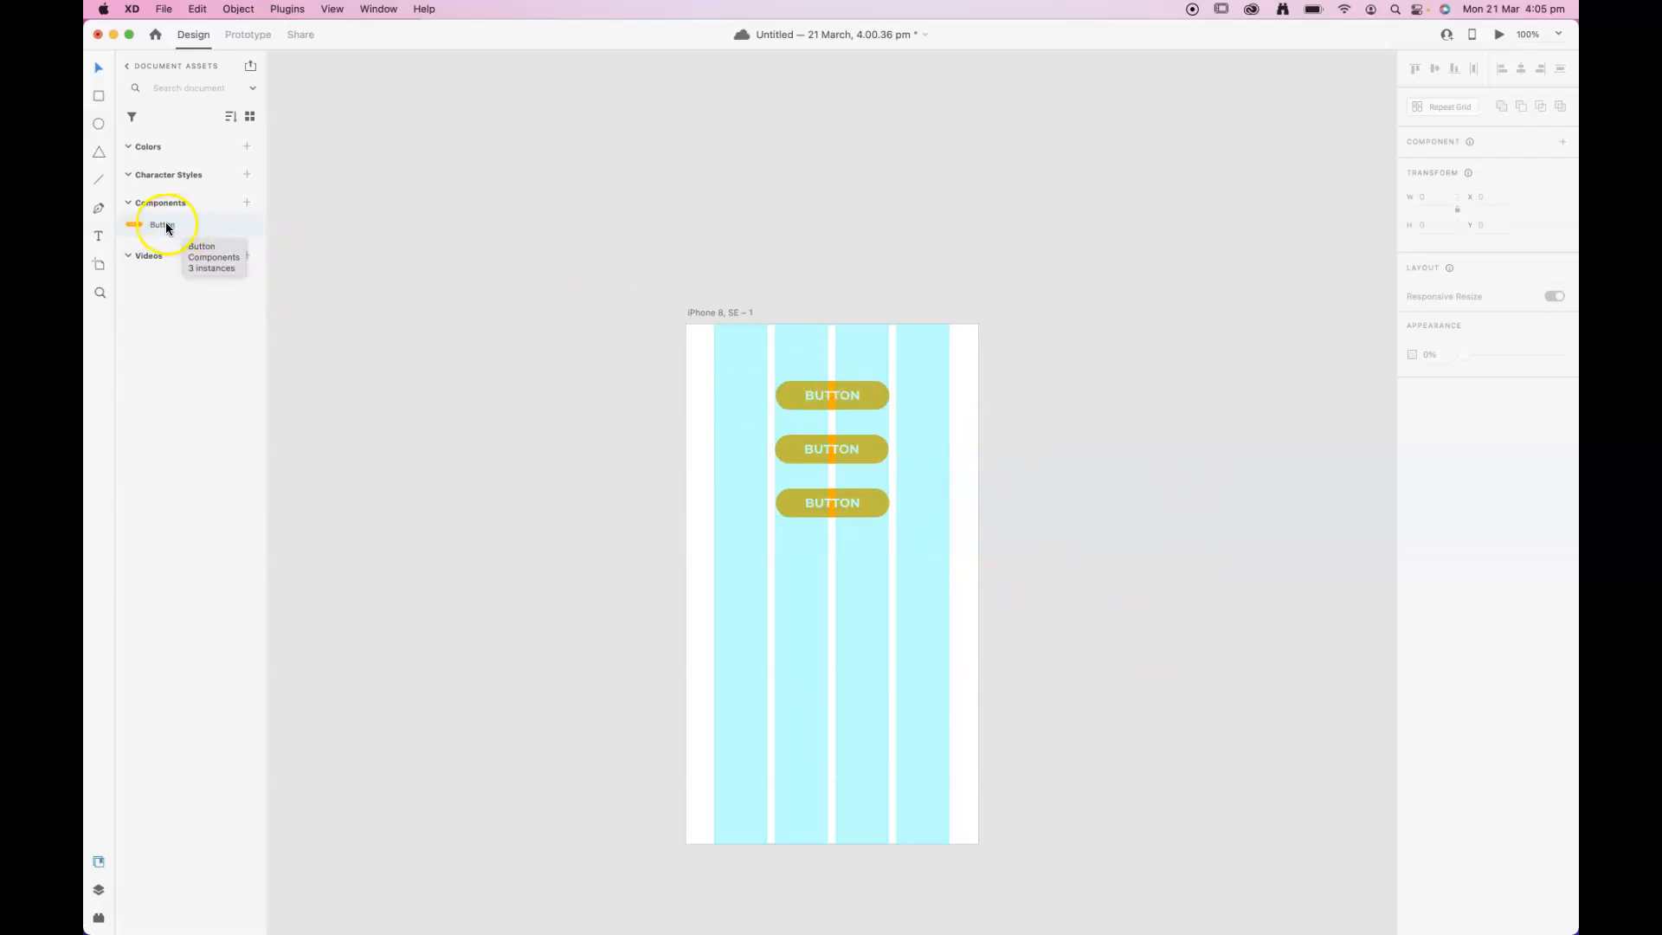
Step: Change the label of the uppermost button instance to FIRST BUTTON
left_click(824, 392)
double_click(824, 392)
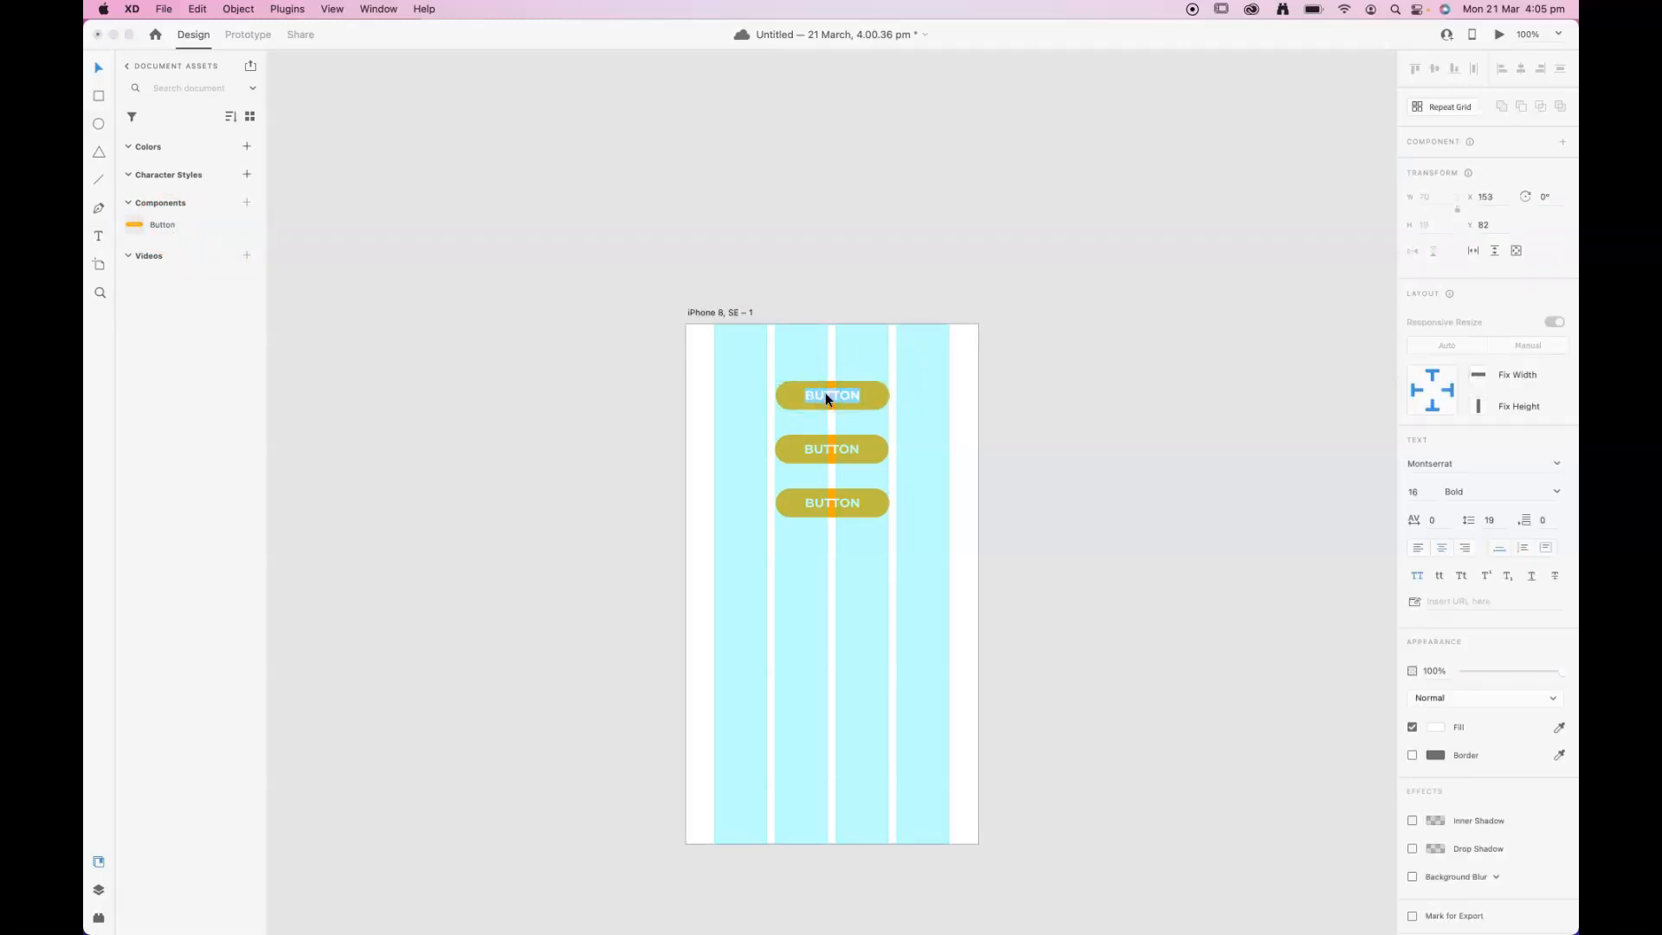
type("FIRST BUTTON")
Step: Change the label of the middle button instance to ANOTHER BUTTON
left_click(834, 455)
double_click(838, 449)
double_click(837, 450)
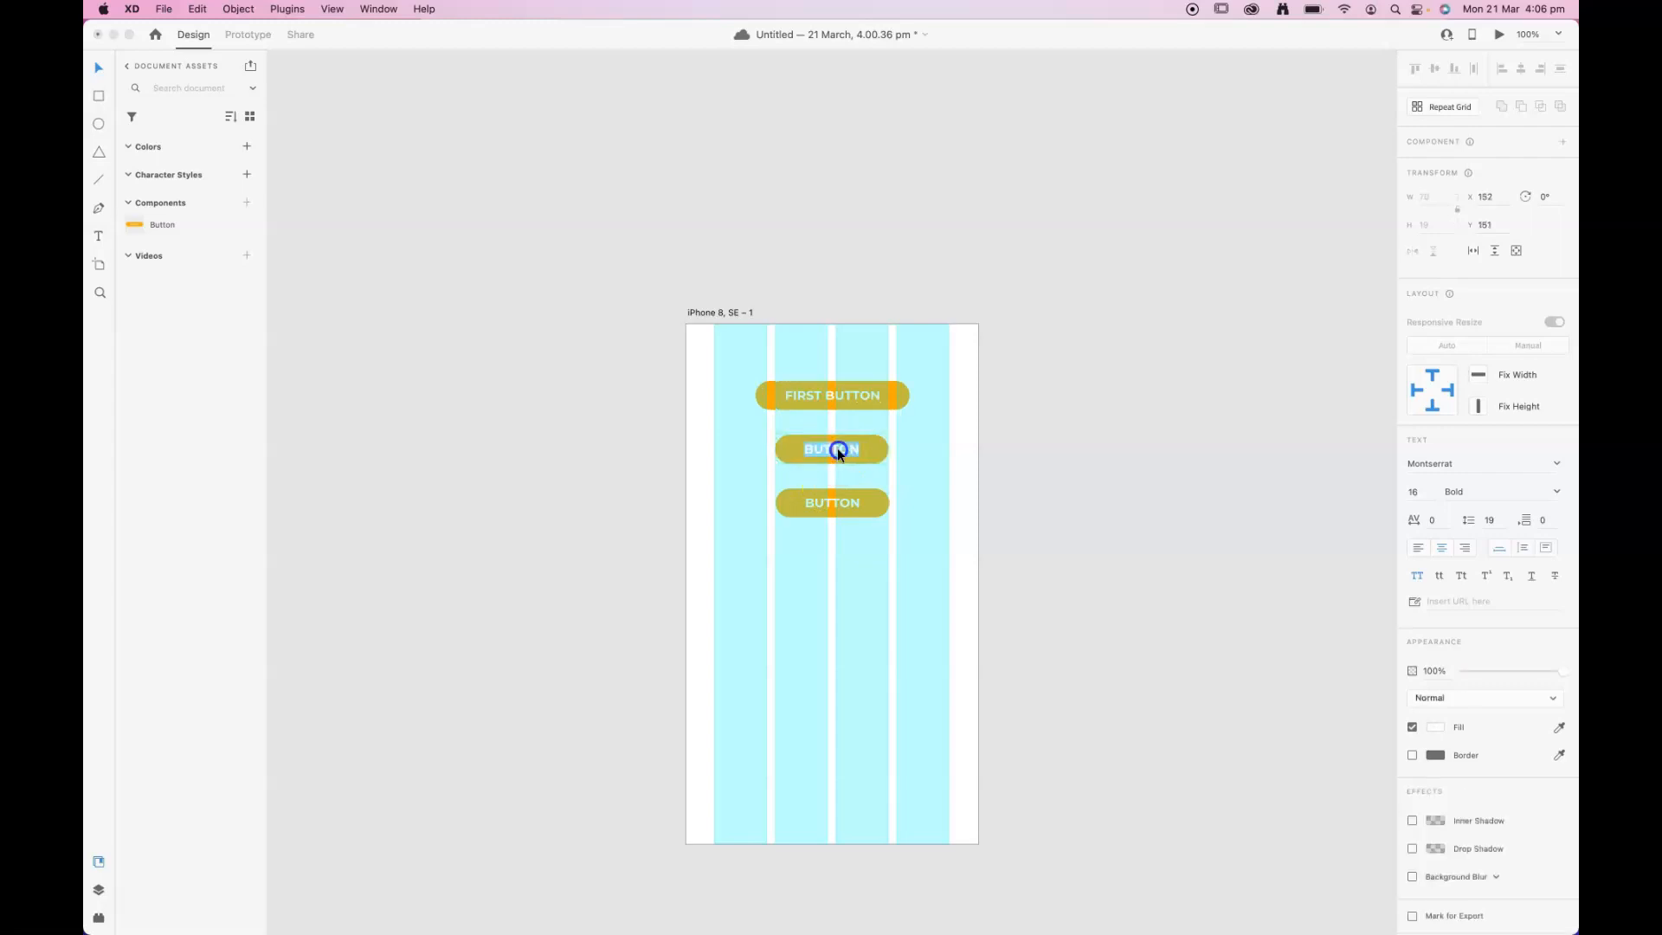
type("ANOTHER BUTTON")
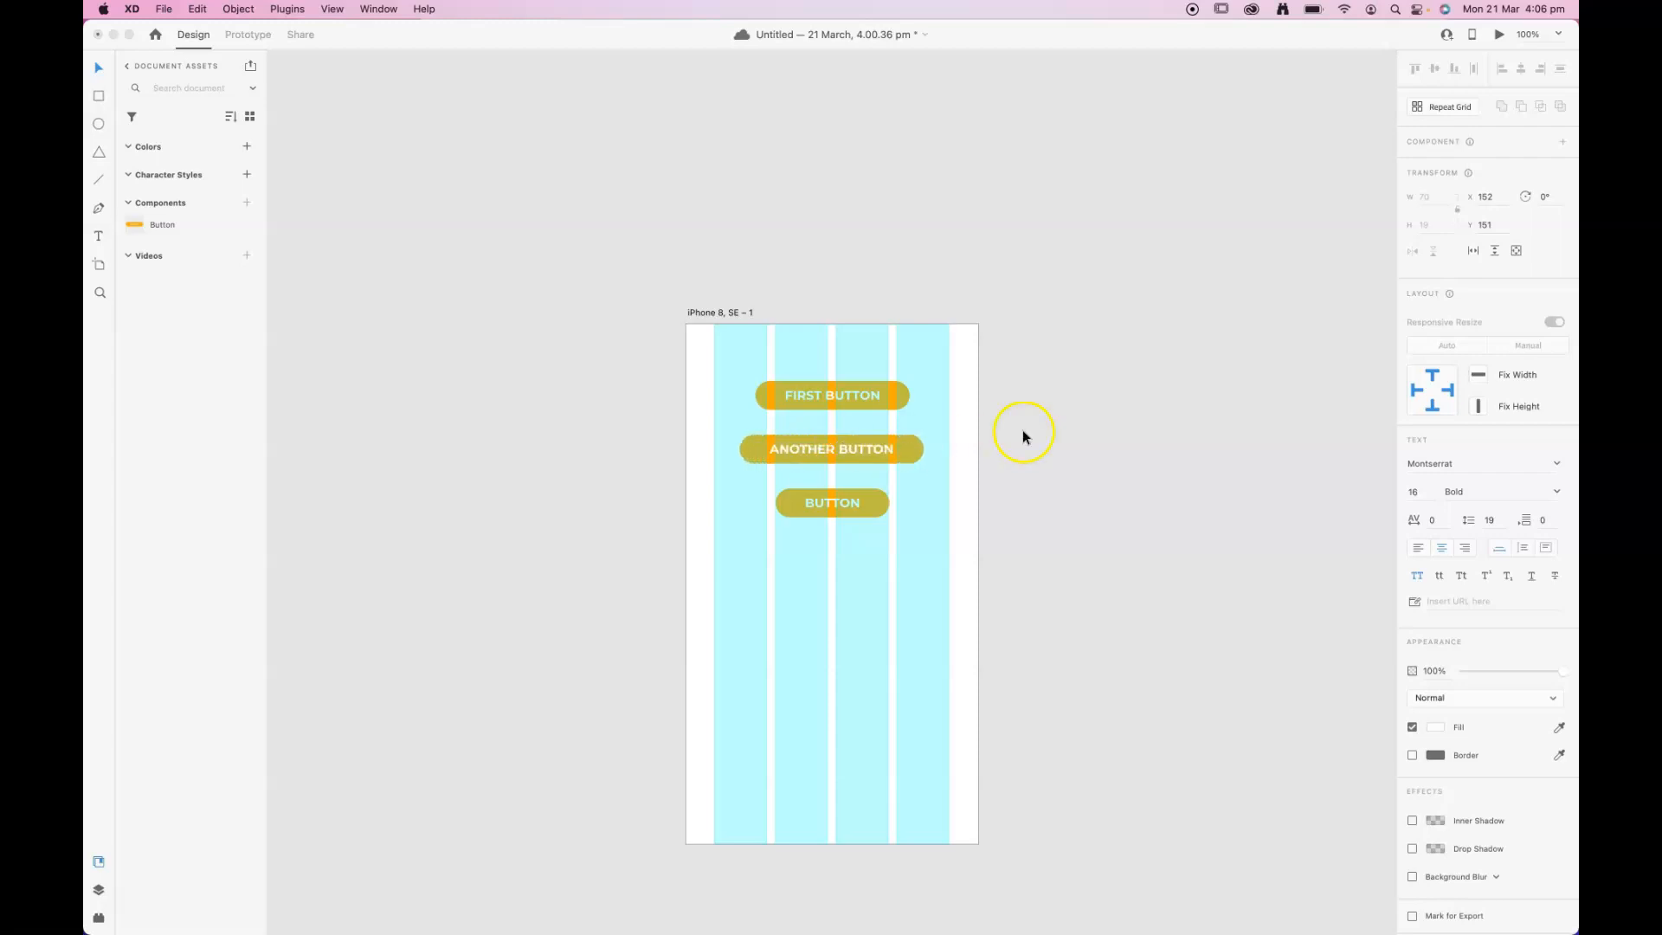
left_click(1281, 545)
left_click(1124, 543)
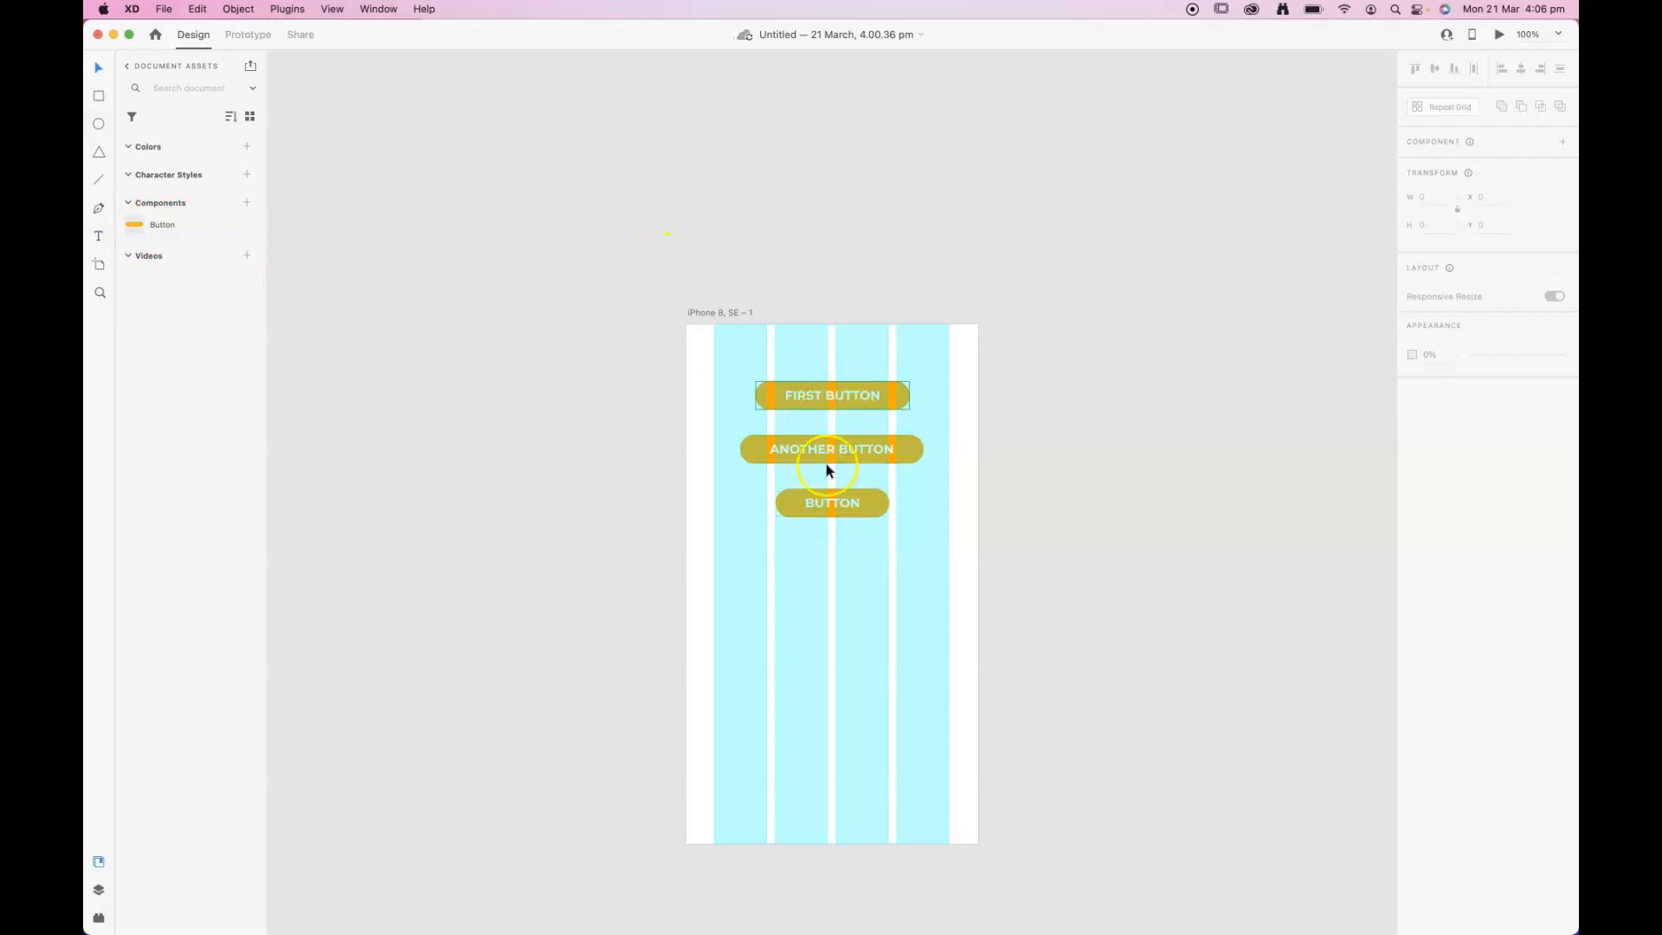
Step: Open the Button asset's main component for editing beside the artboard
left_click(840, 414)
right_click(164, 226)
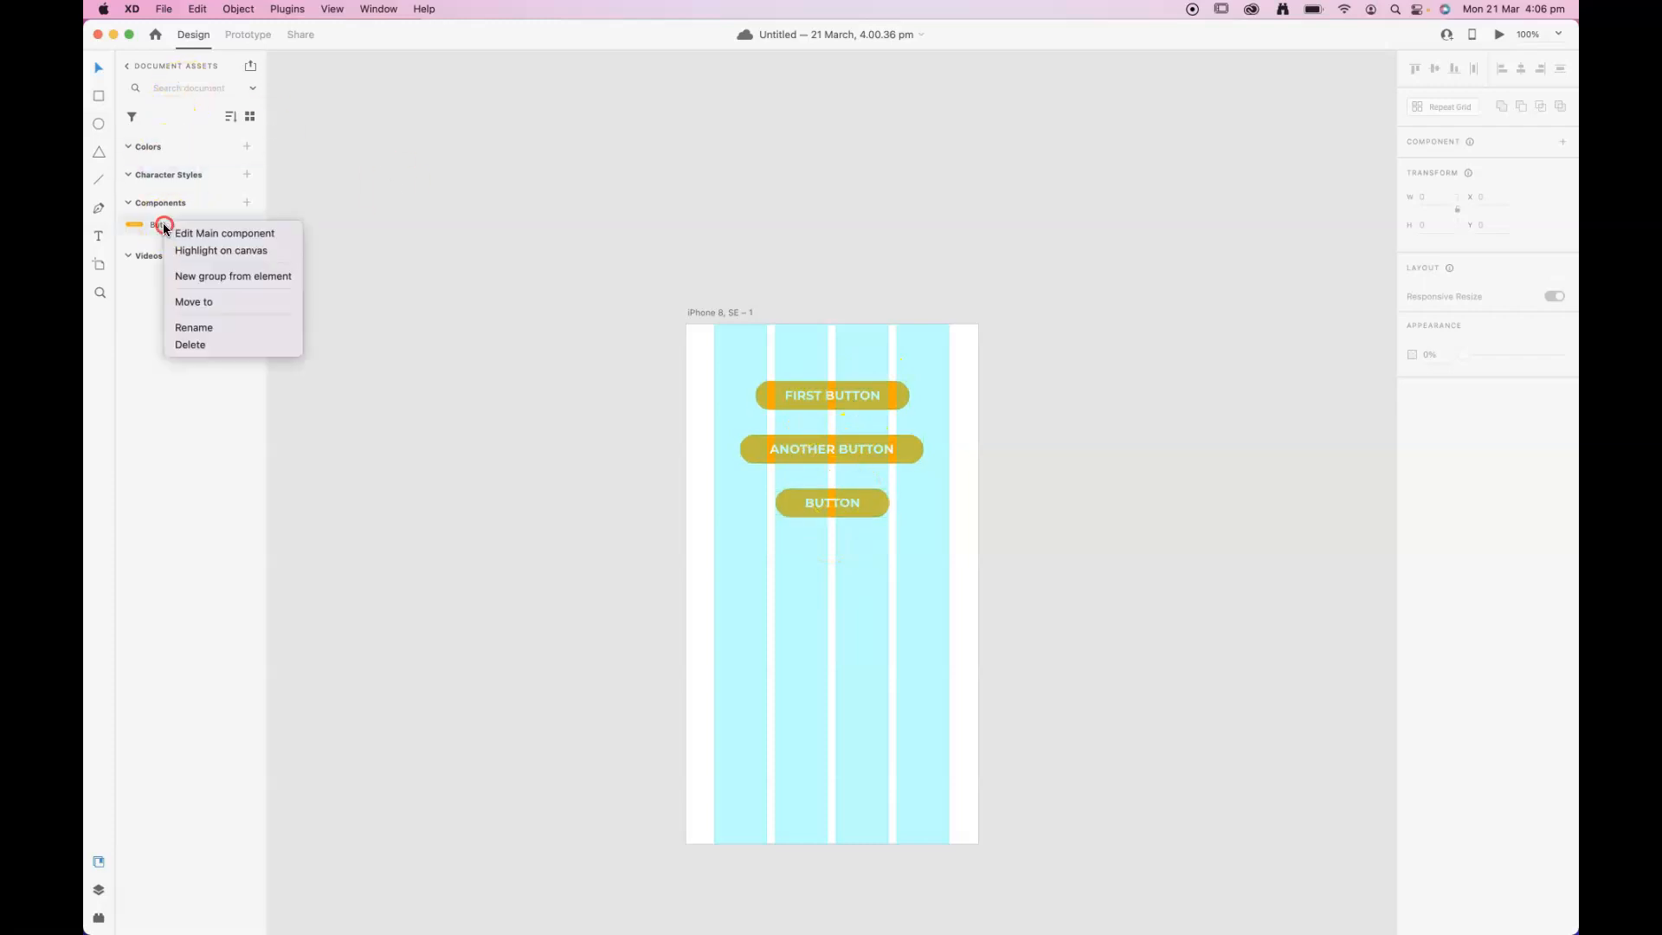
left_click(180, 234)
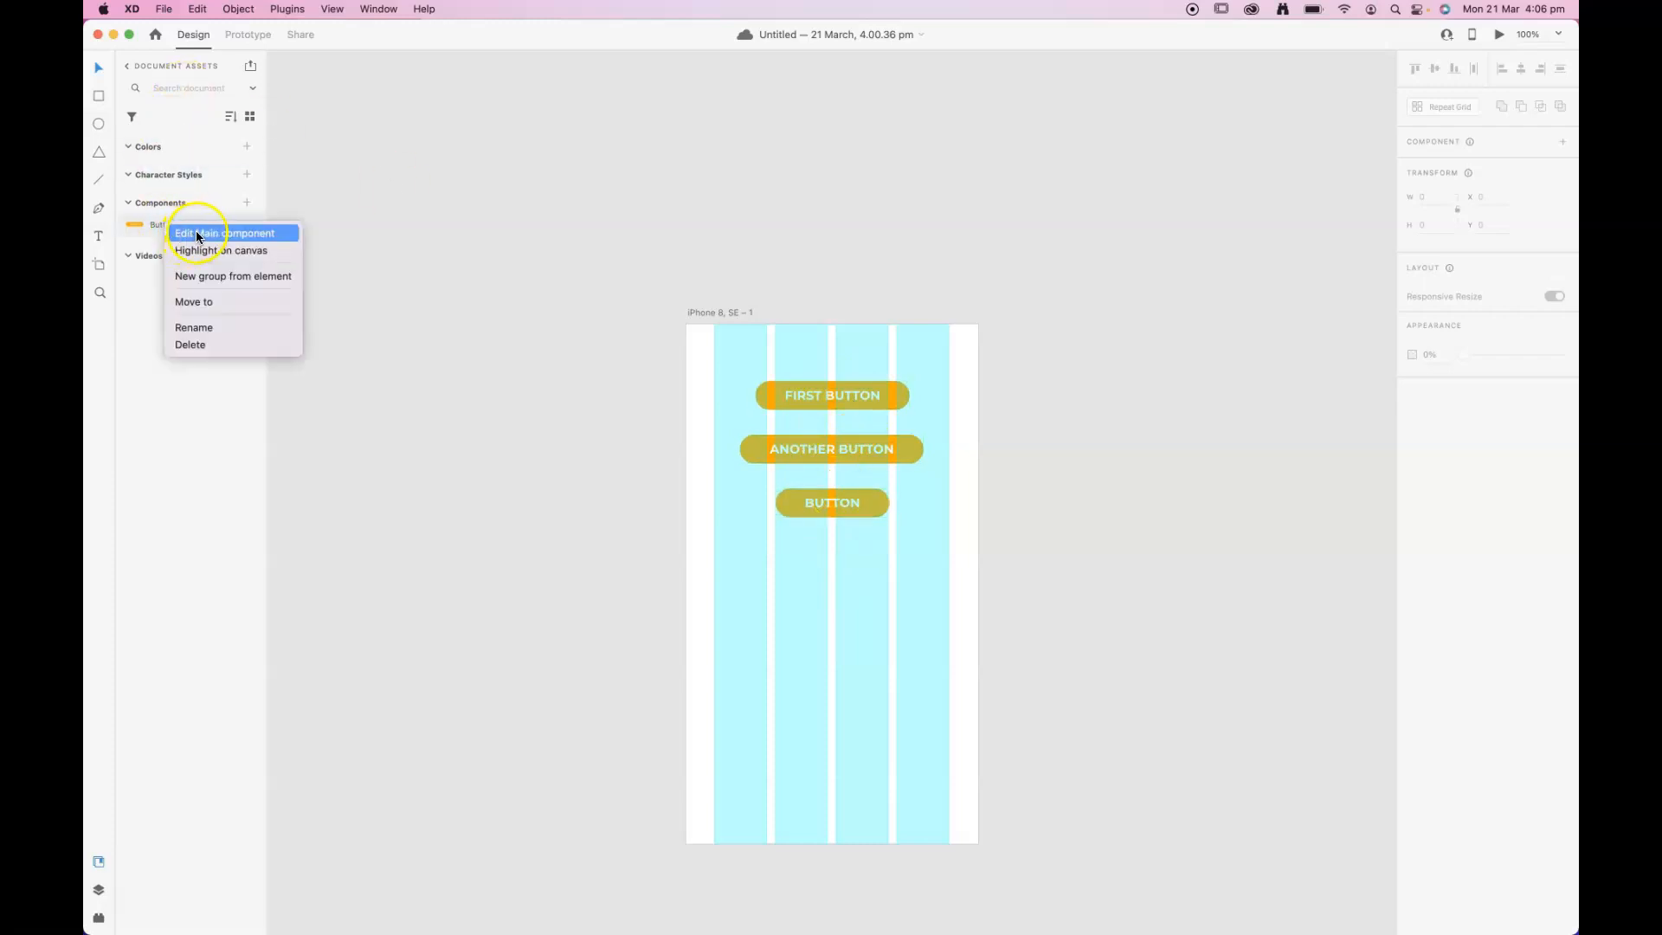
left_click(195, 230)
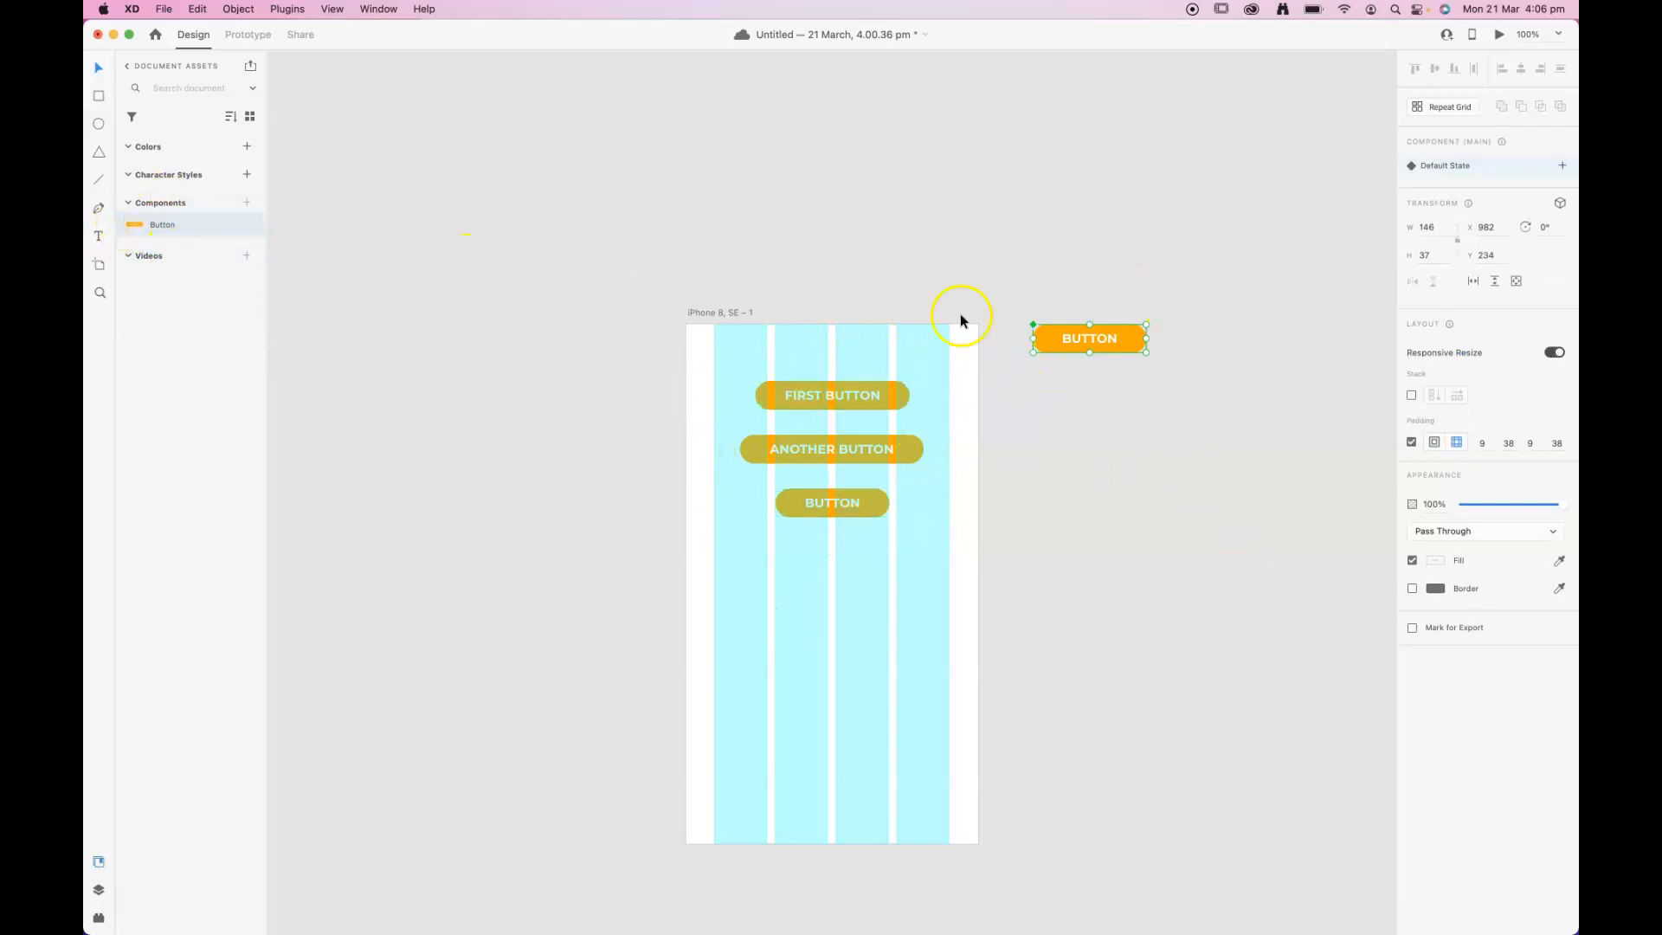
left_click(1080, 409)
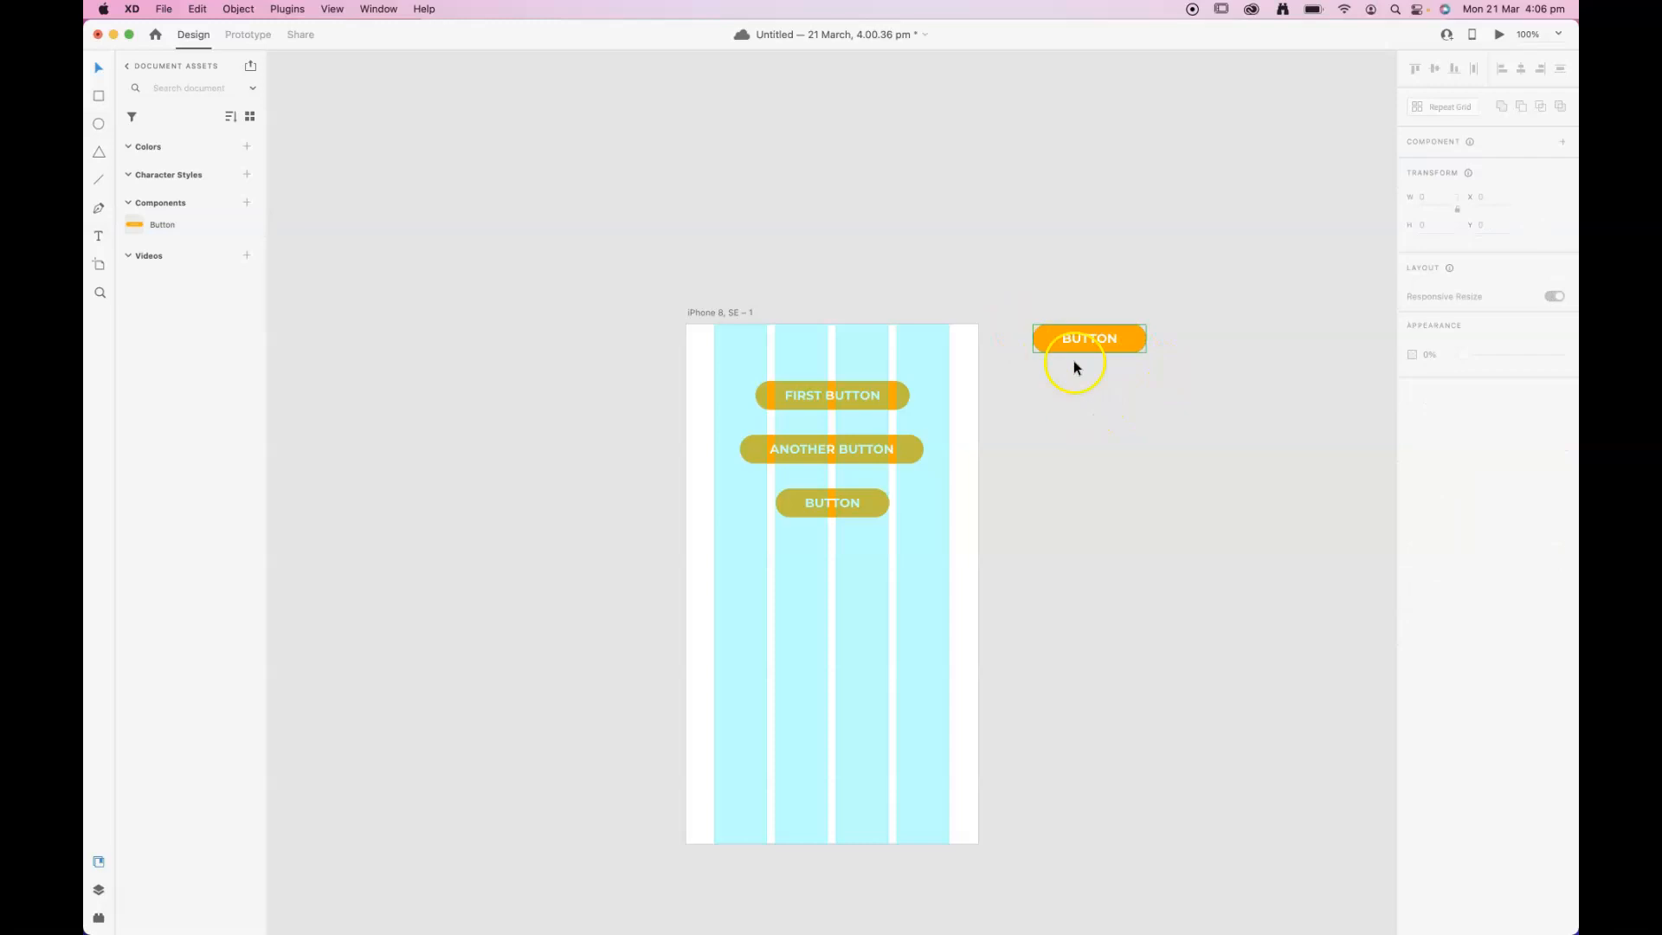
Step: Change the fill of the rounded shape in the main Button component to blue #001DFF
left_click(1047, 342)
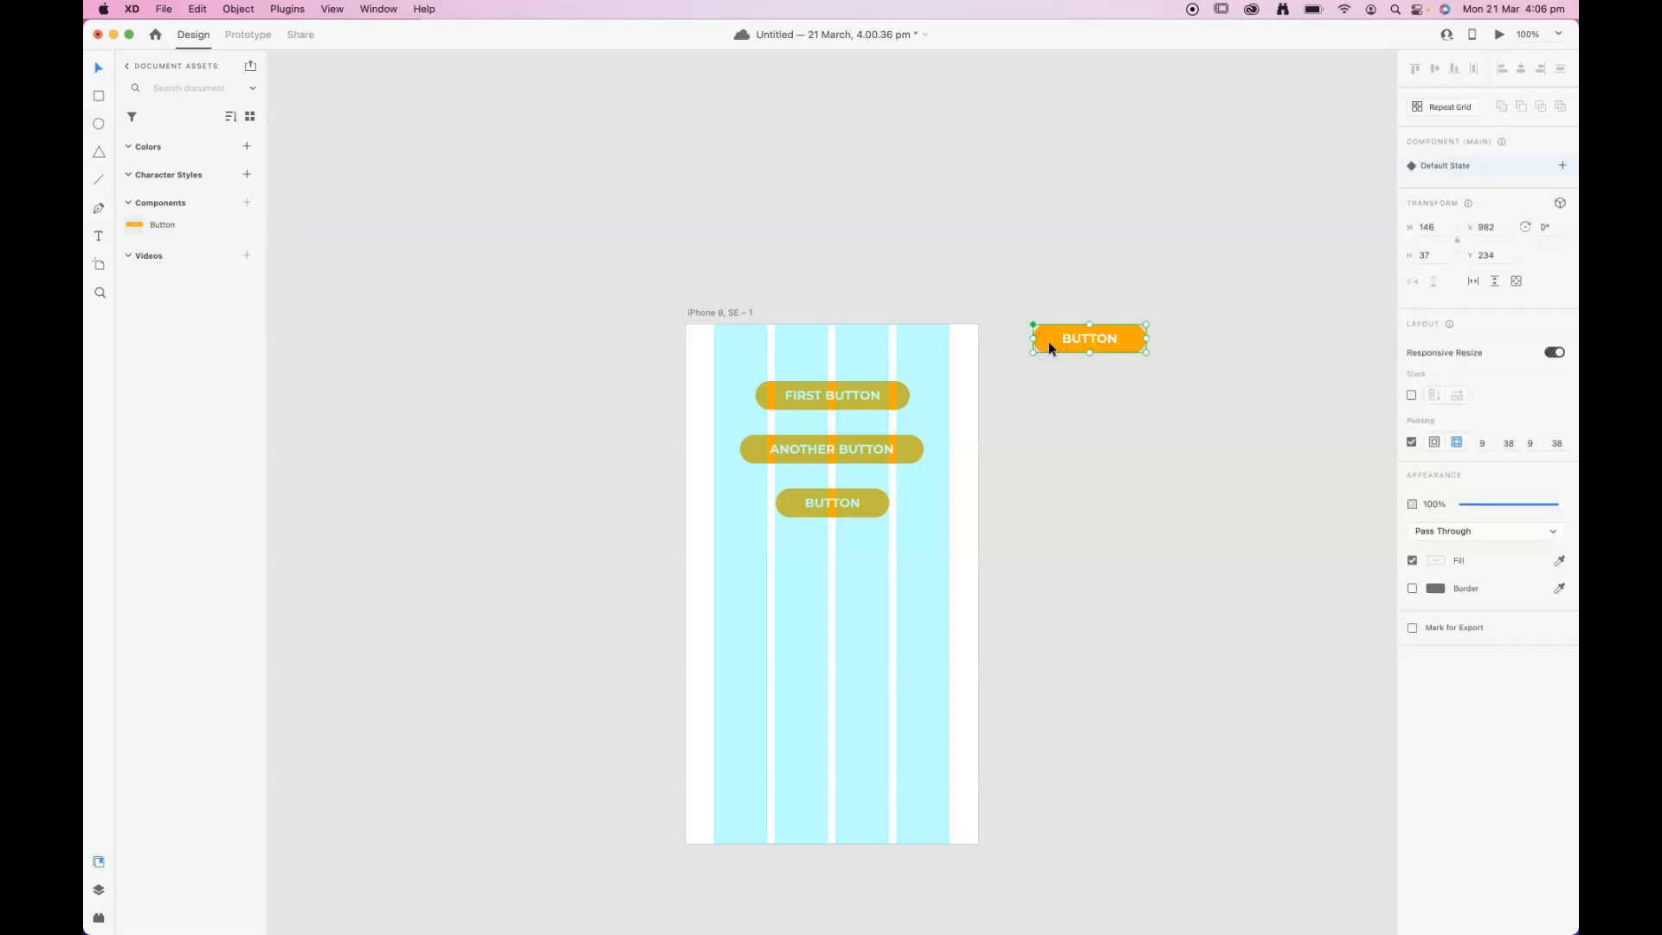
double_click(1048, 341)
left_click(1435, 554)
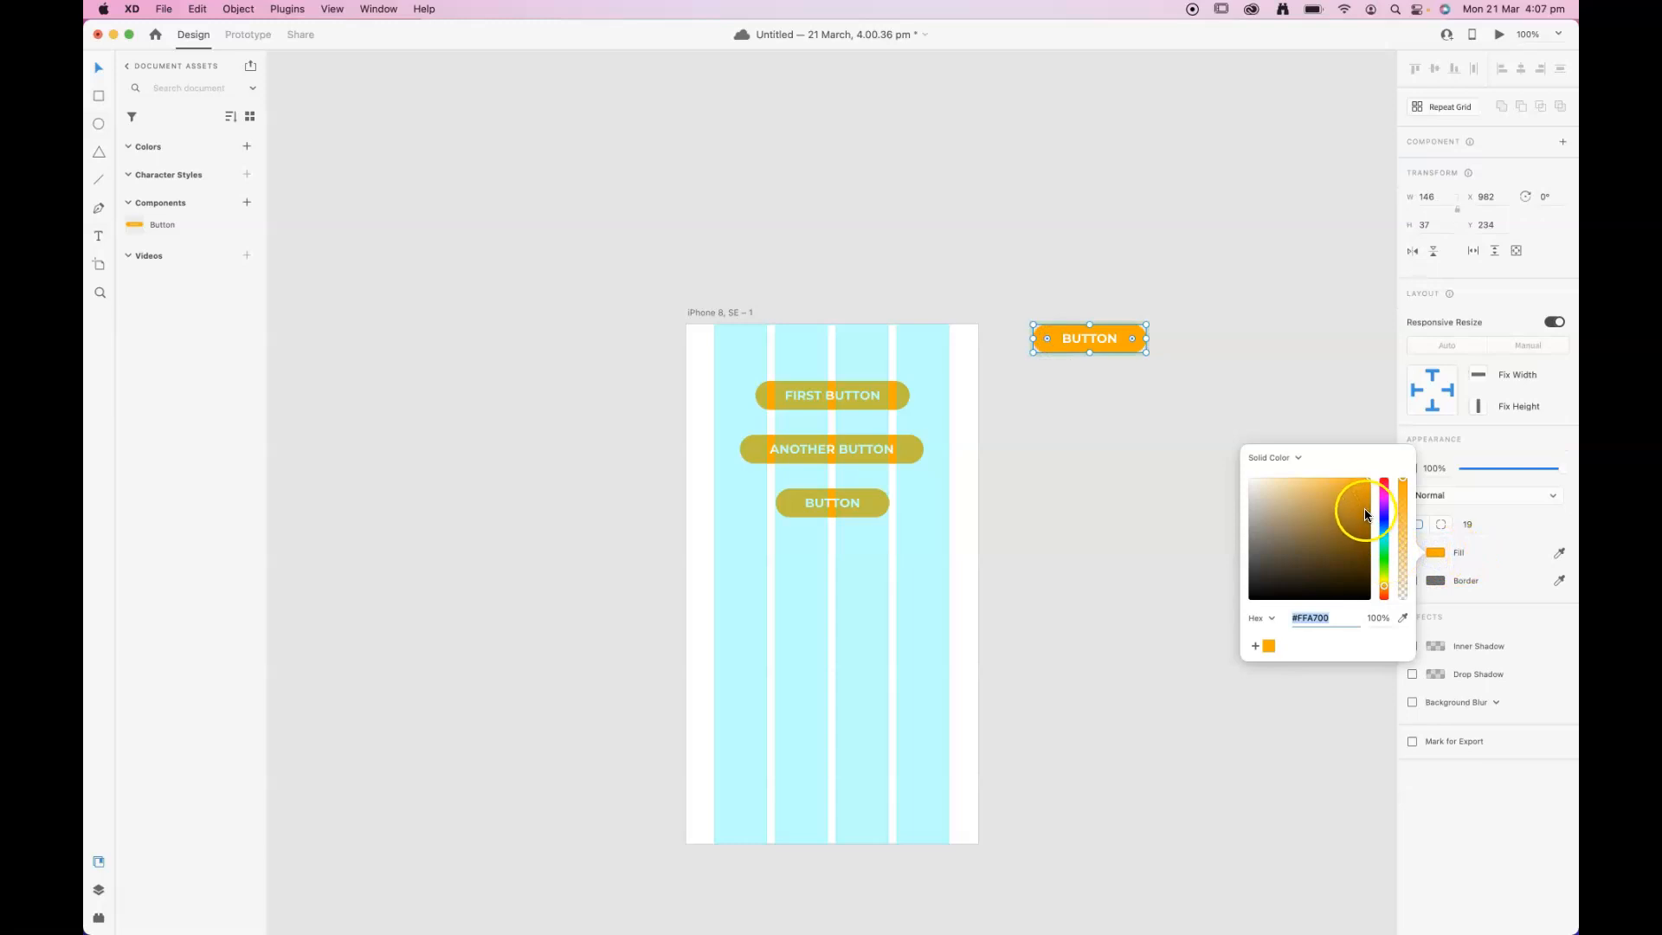
left_click(1385, 522)
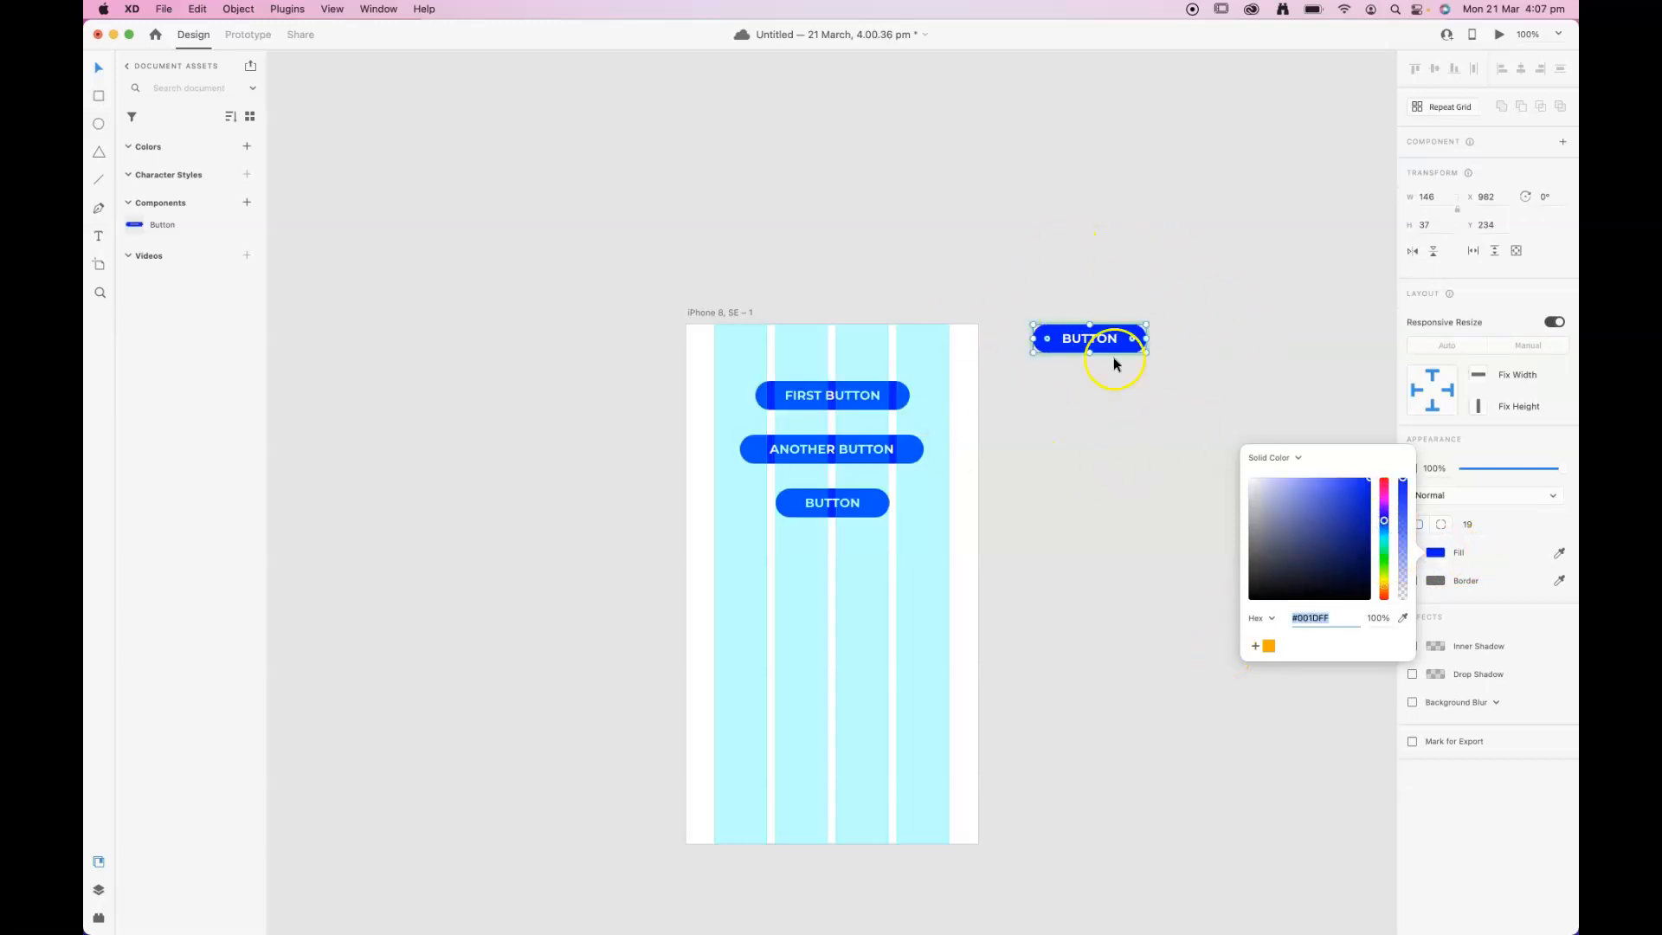
left_click_drag(1047, 338, 1061, 360)
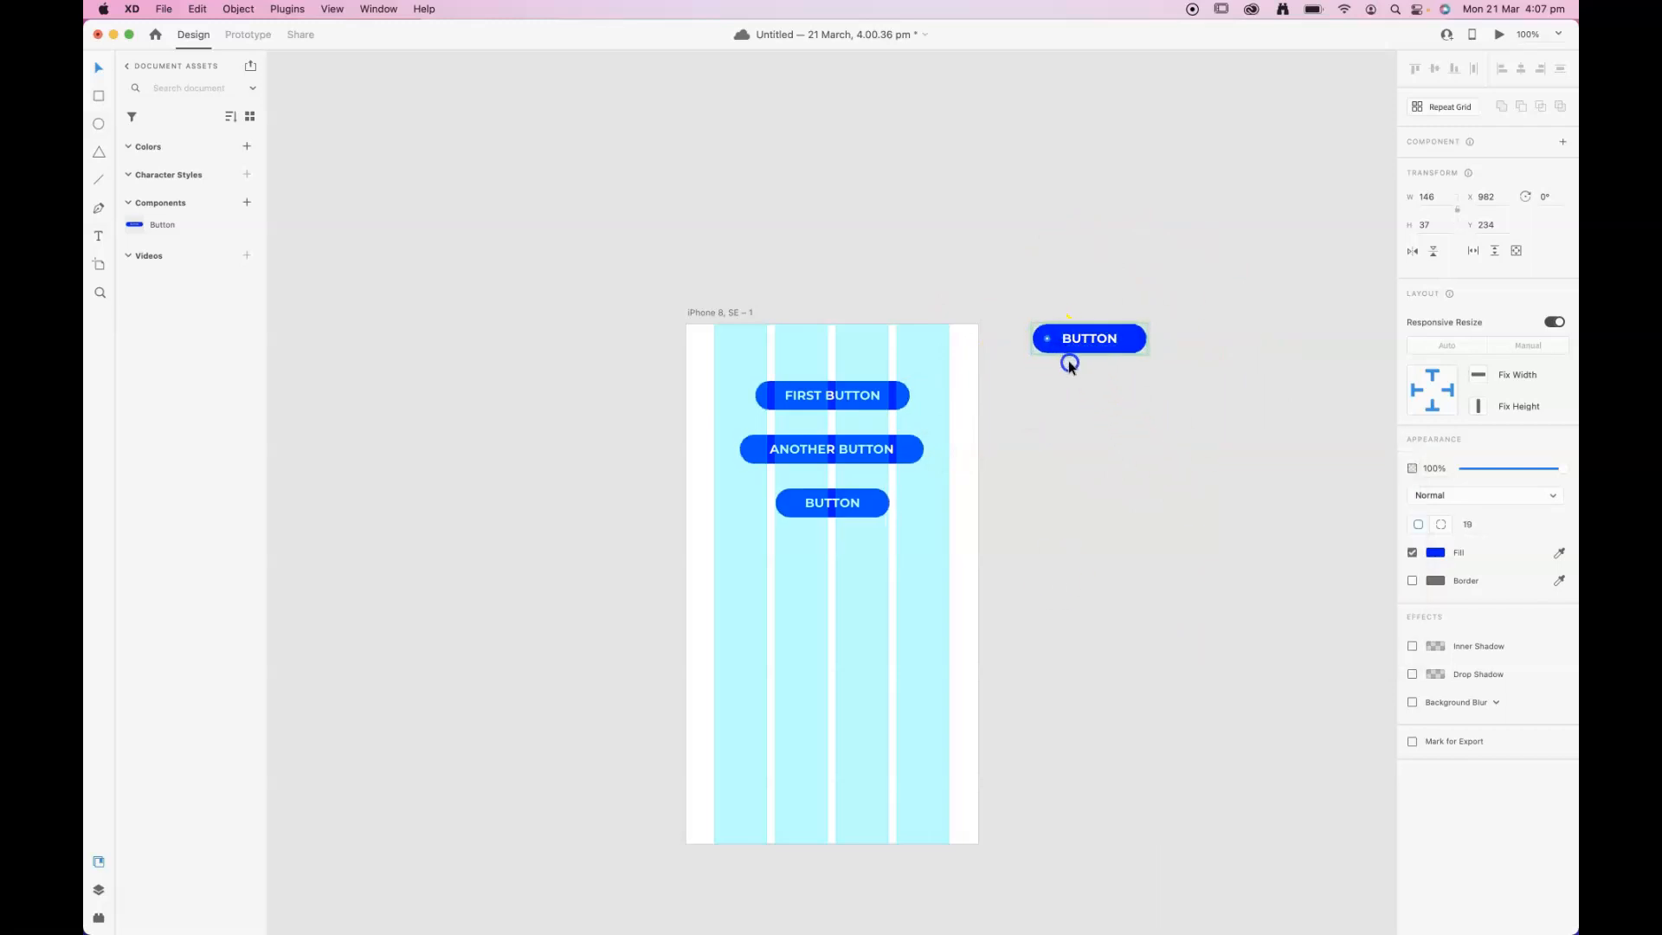
left_click(1214, 412)
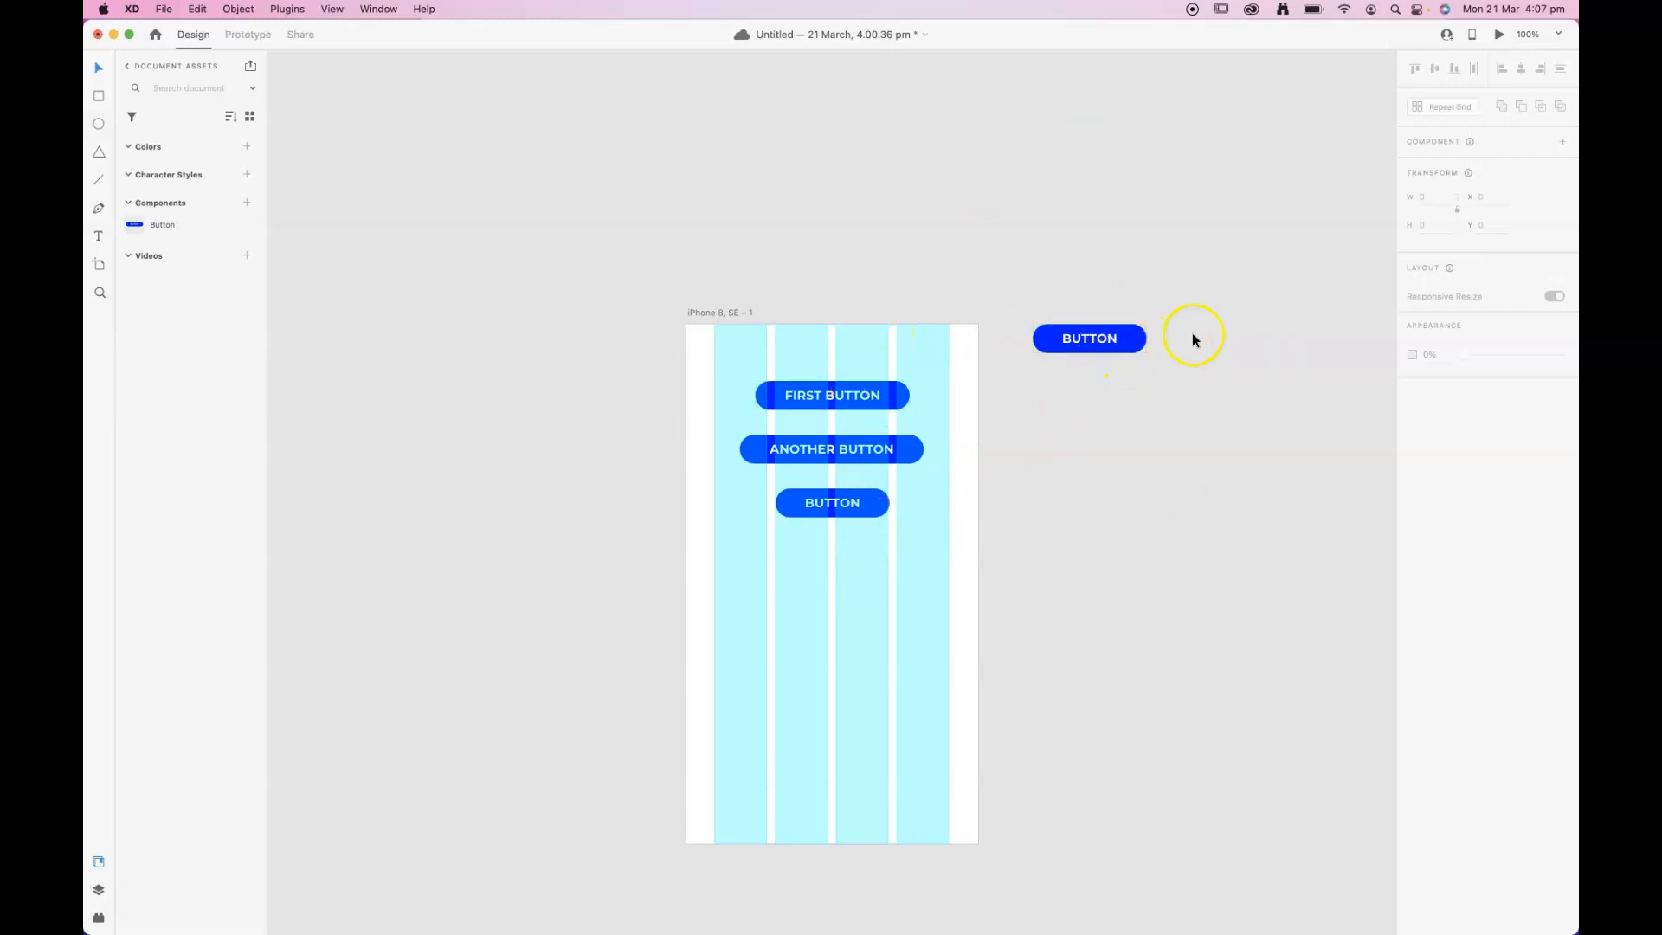
left_click(1226, 352)
Step: Compare the selection markers of the main Button component with those of its three artboard instances
left_click(1121, 339)
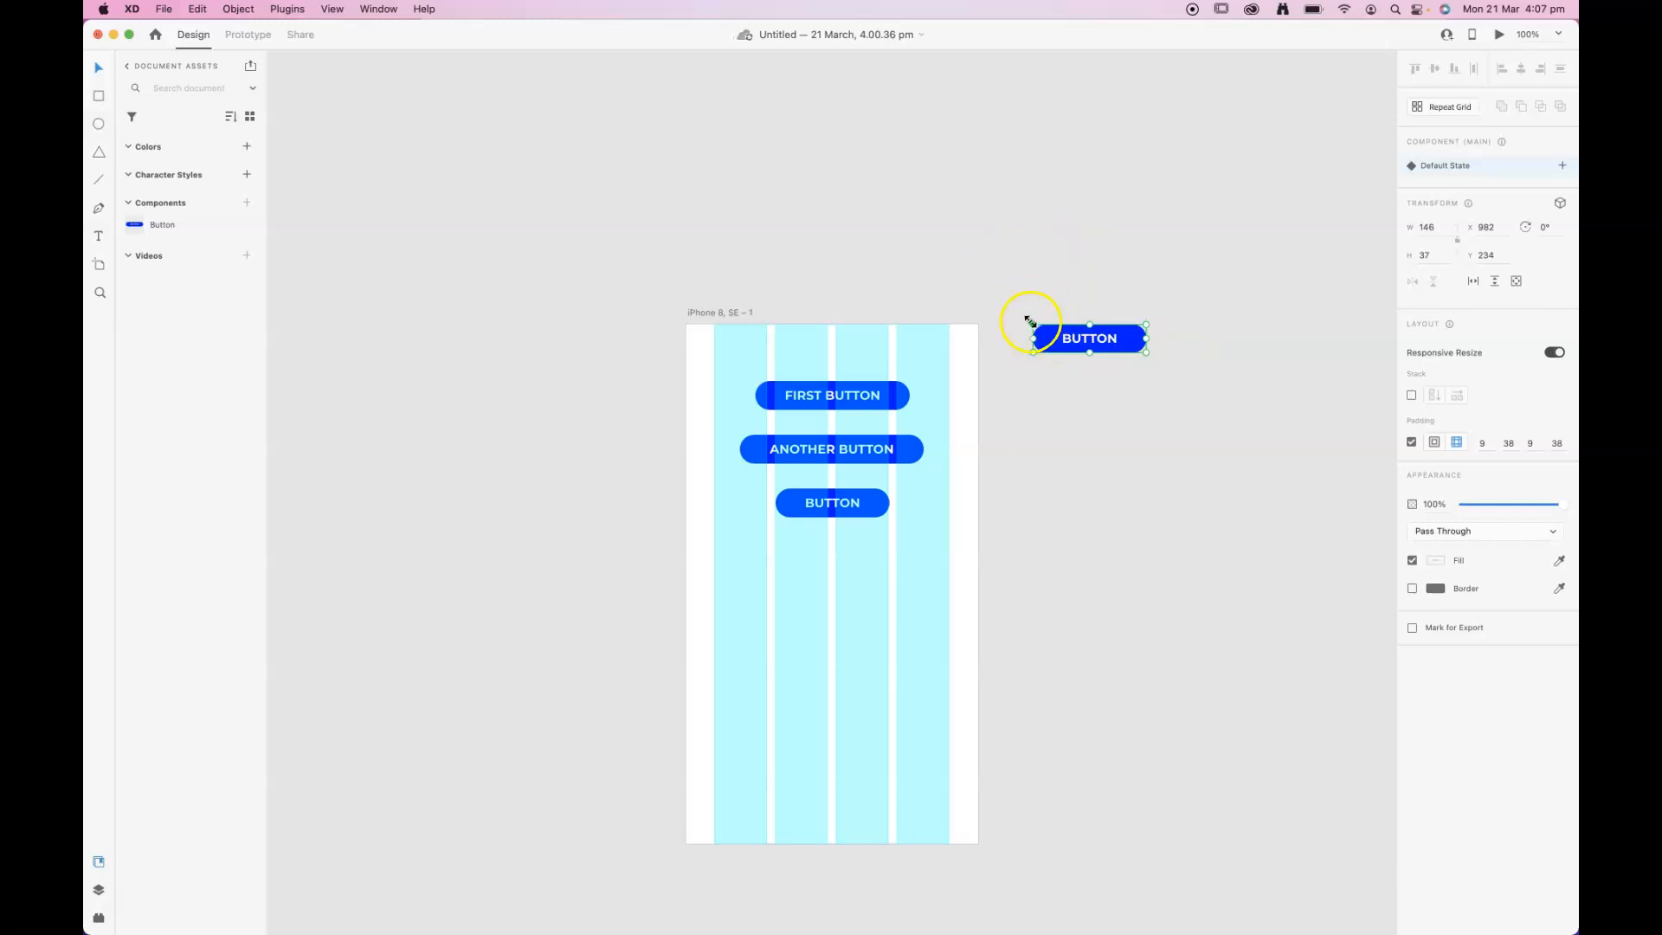
left_click(771, 398)
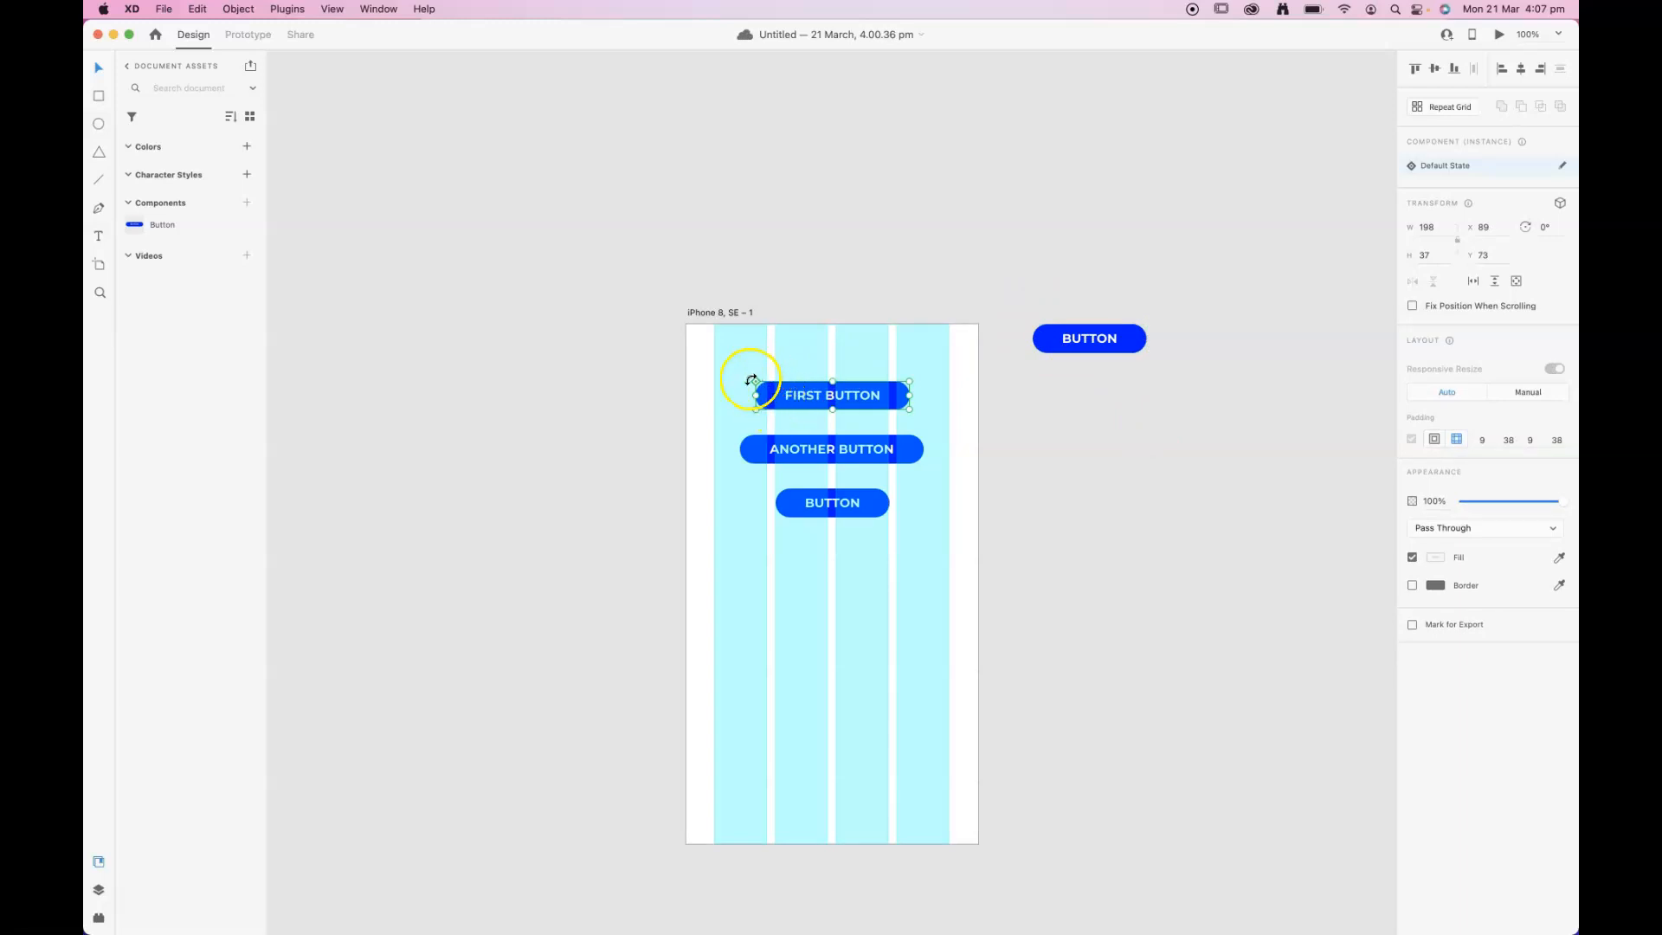
left_click(811, 448)
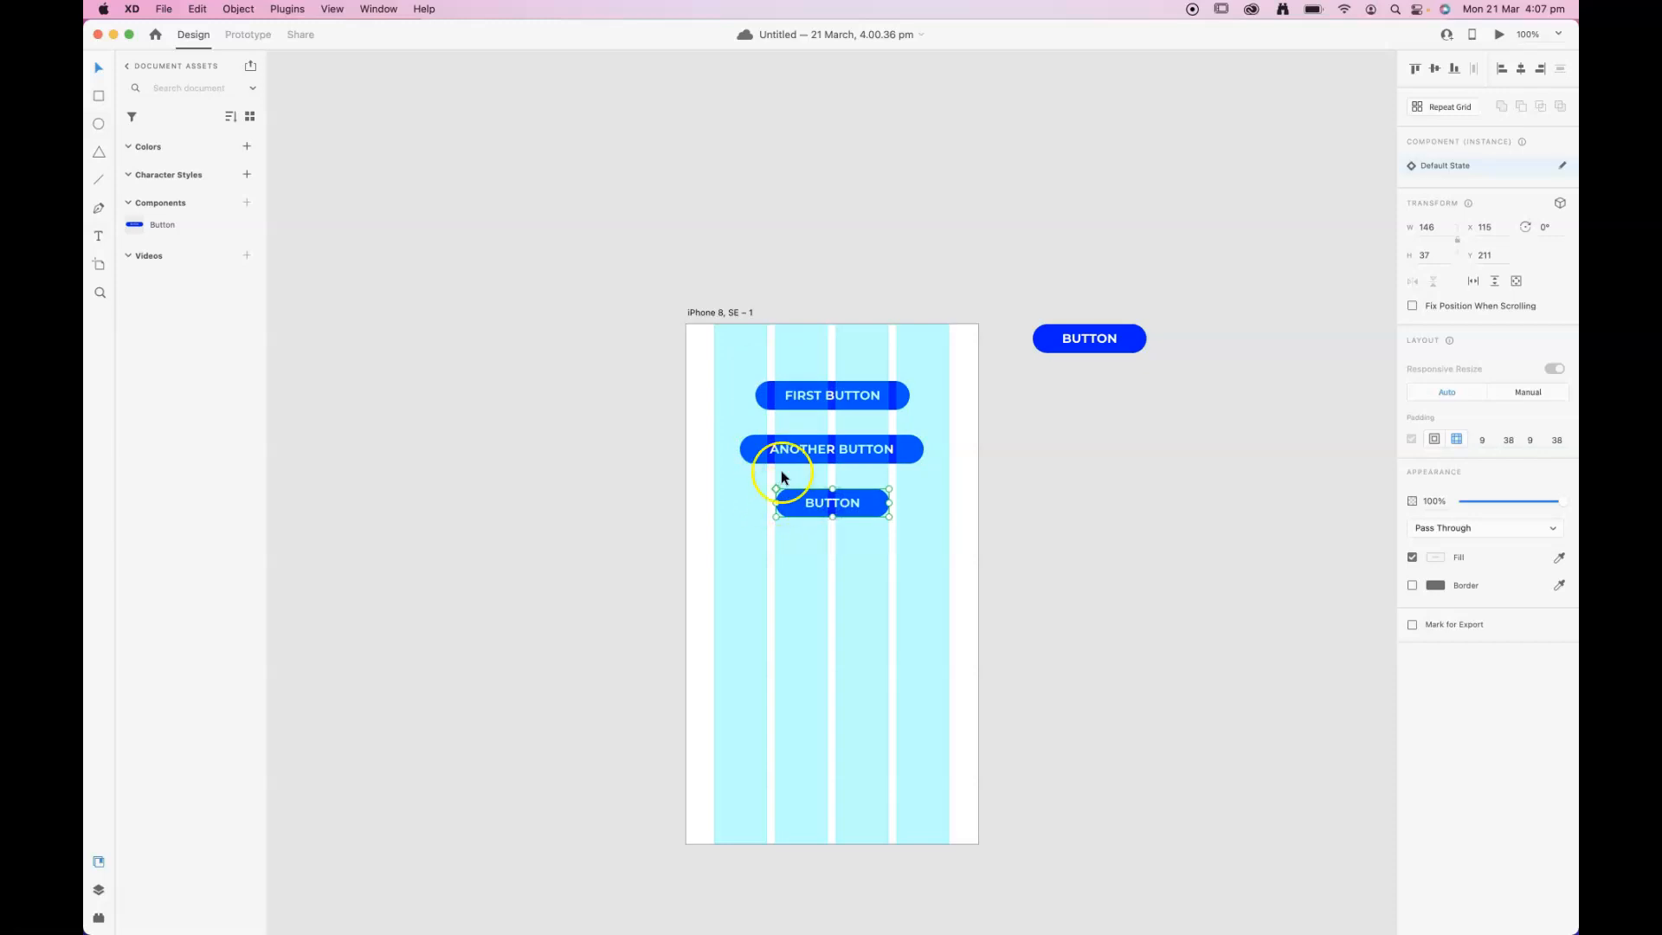
left_click(821, 501)
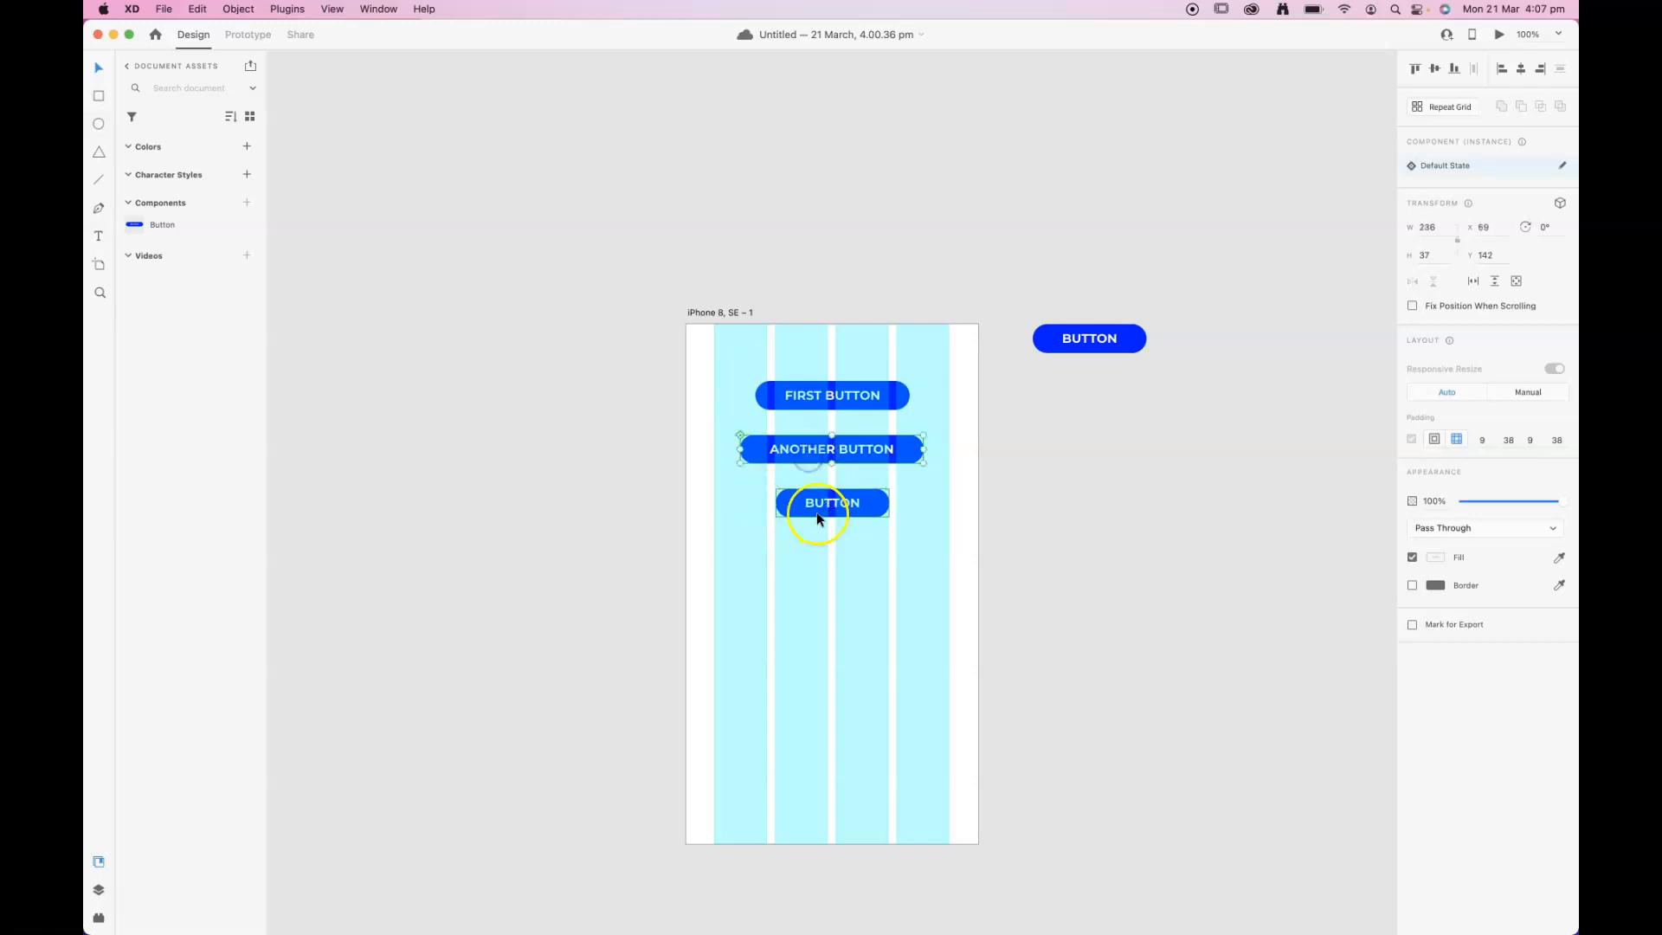
left_click(822, 457)
left_click(826, 500)
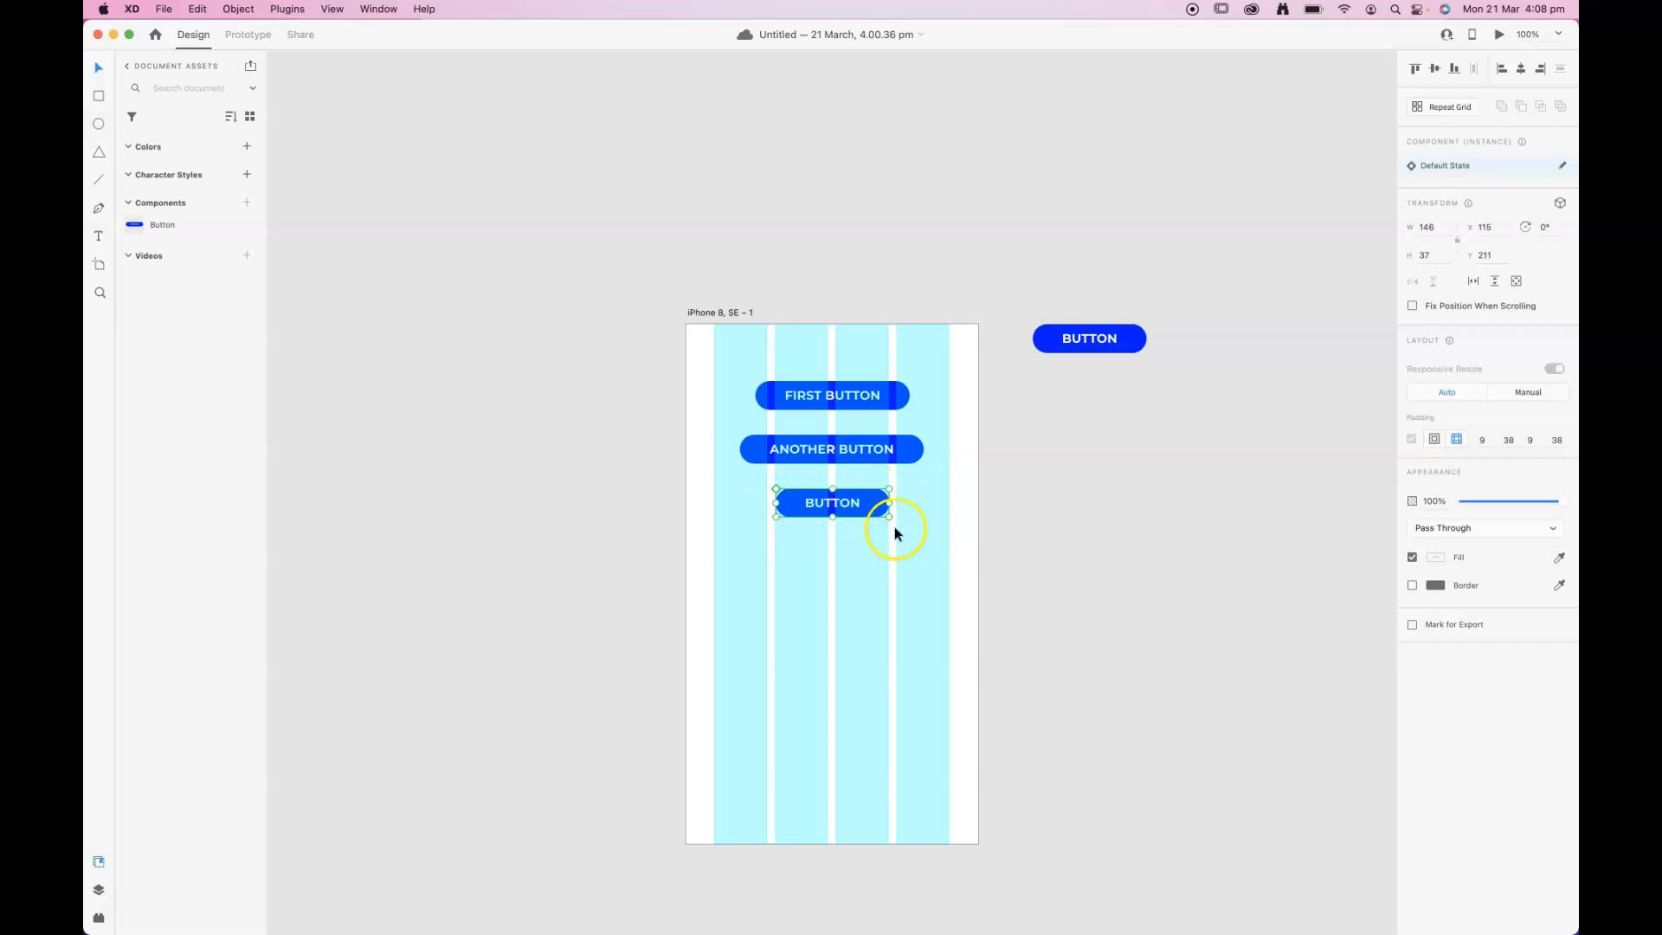